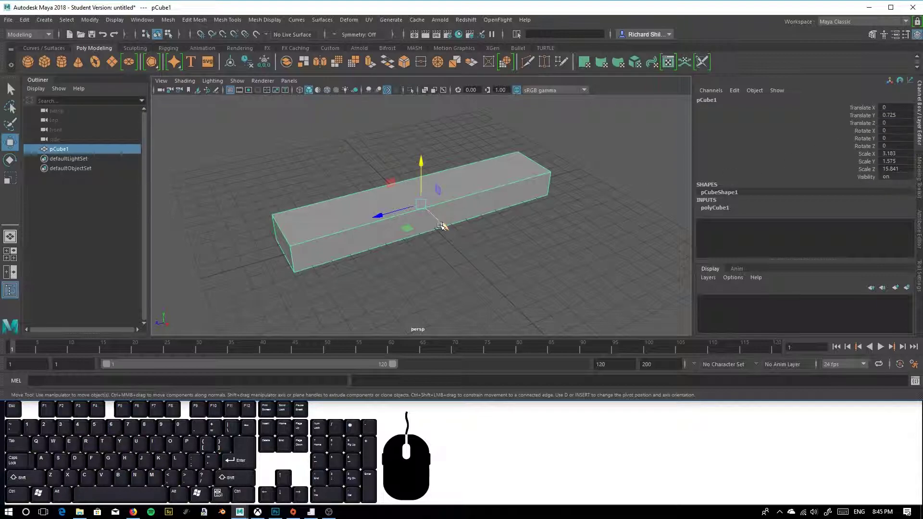
Freeze all transformations on the box.
alt+drag(406, 274, 473, 233)
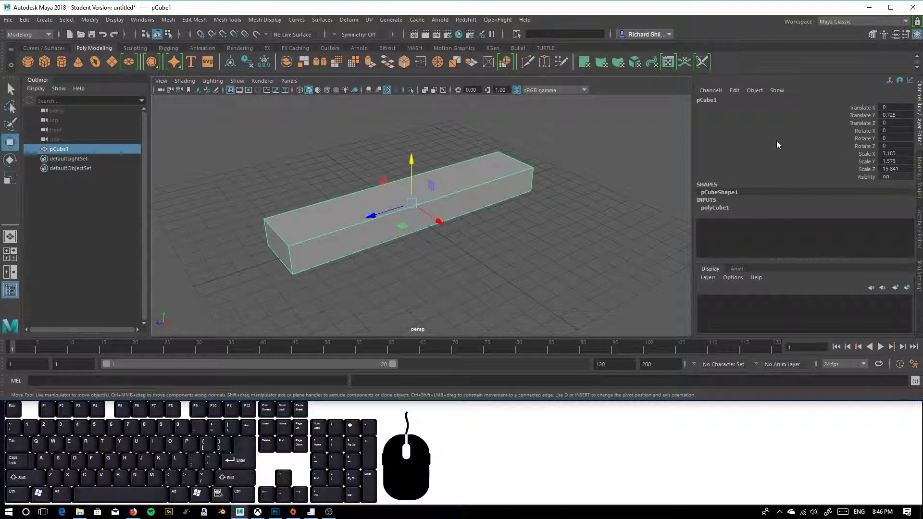
right_click(765, 128)
mouse_move(795, 298)
click(717, 329)
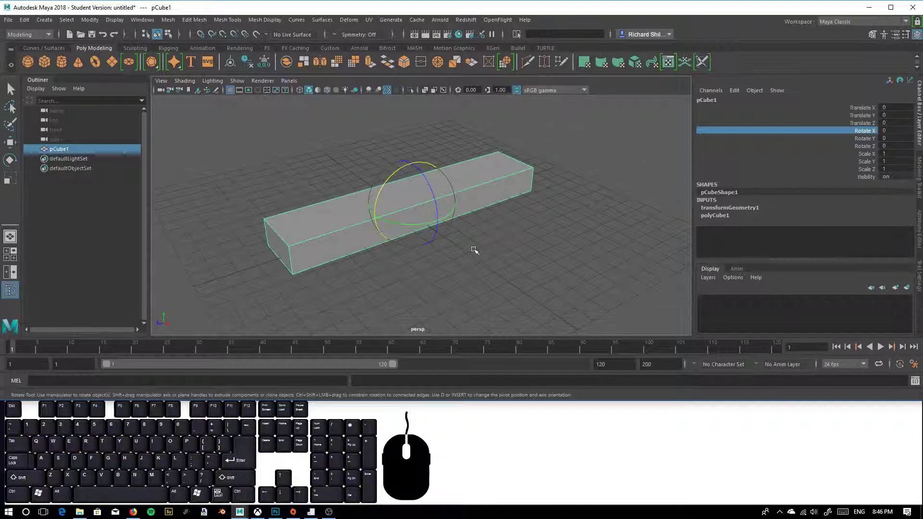
Delete the construction history of the box.
alt+drag(492, 264, 455, 252)
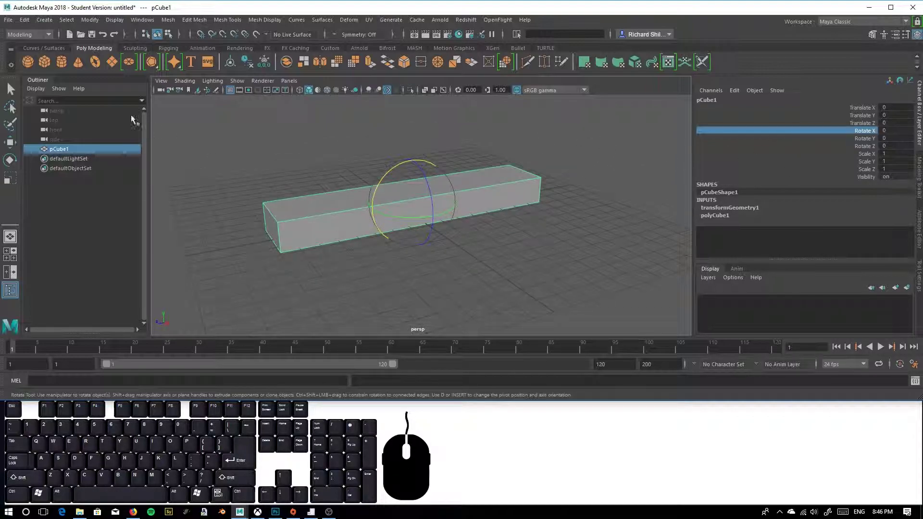
click(24, 19)
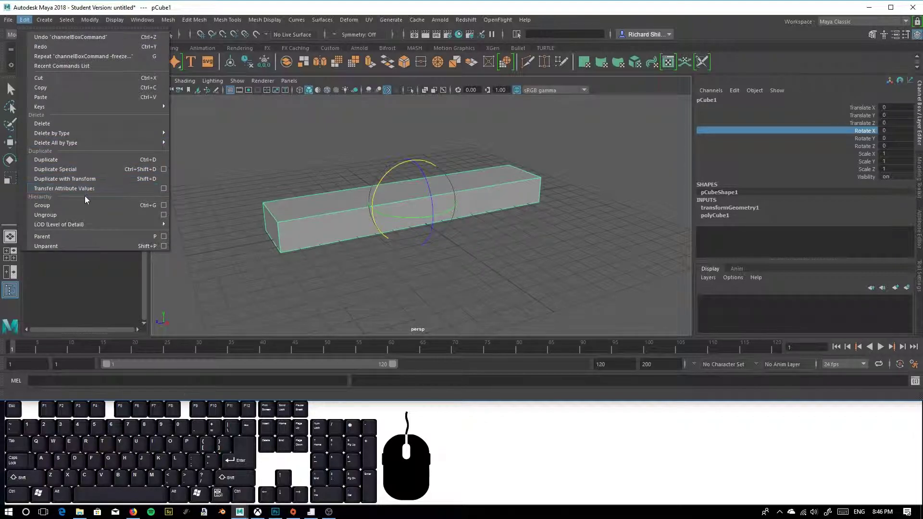
mouse_move(92, 133)
click(201, 143)
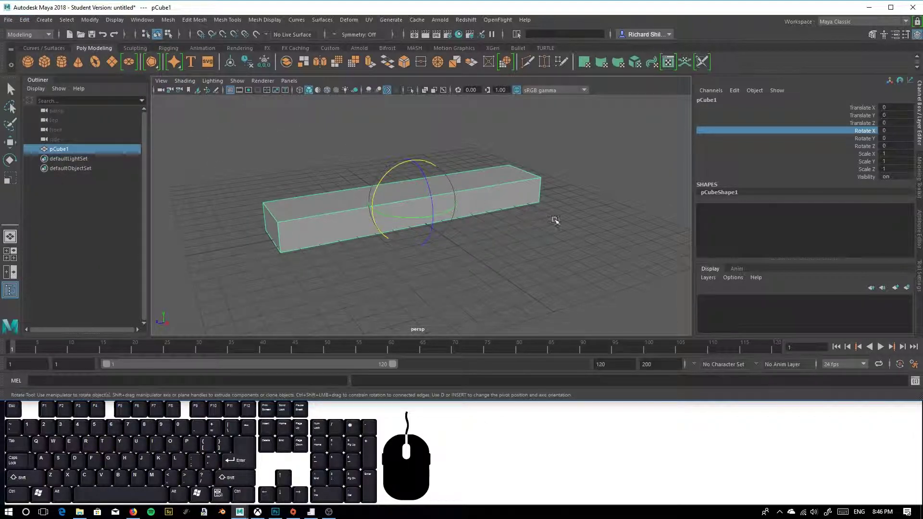
Set the current project to the folder "Sample Project - Cameras and Rendering" inside Week 5.
alt+drag(279, 248, 250, 266)
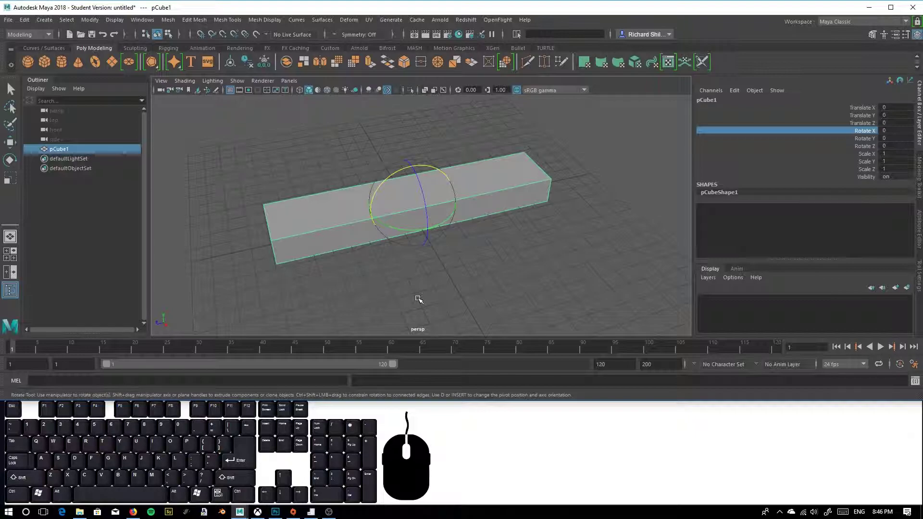
click(6, 21)
click(59, 322)
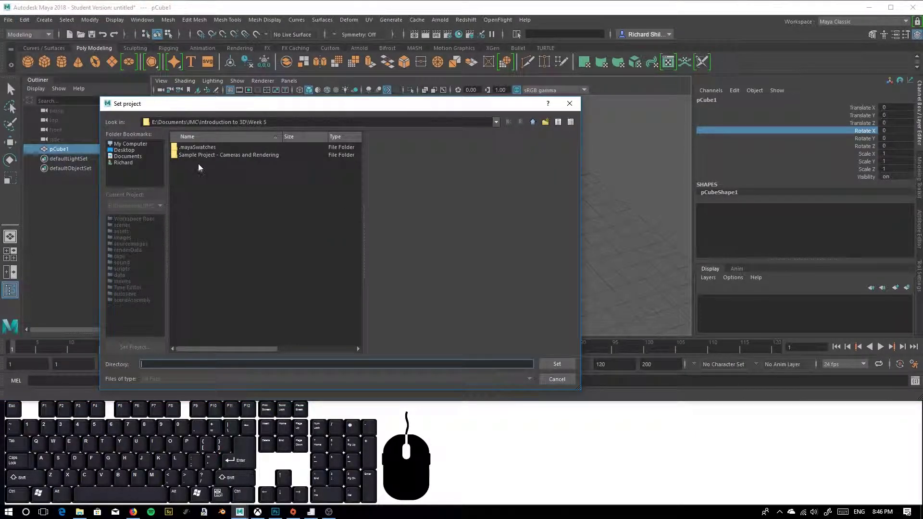
double_click(228, 155)
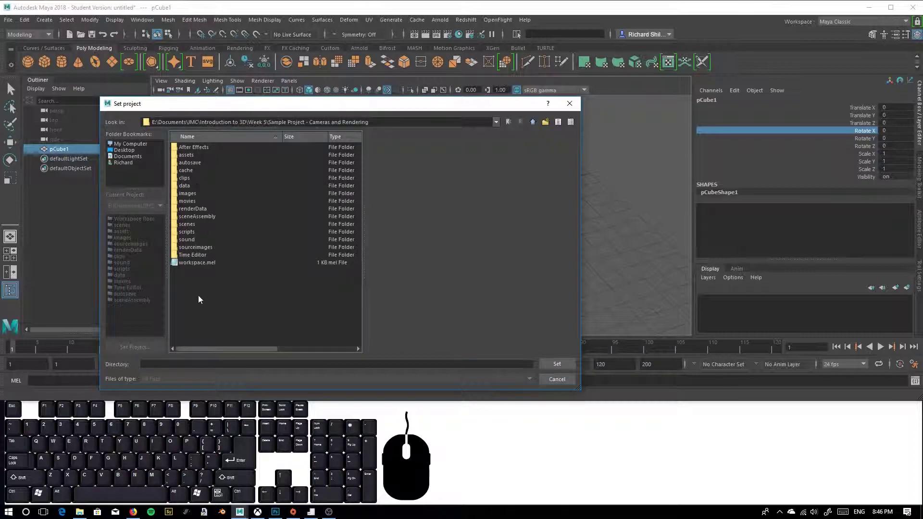
click(555, 367)
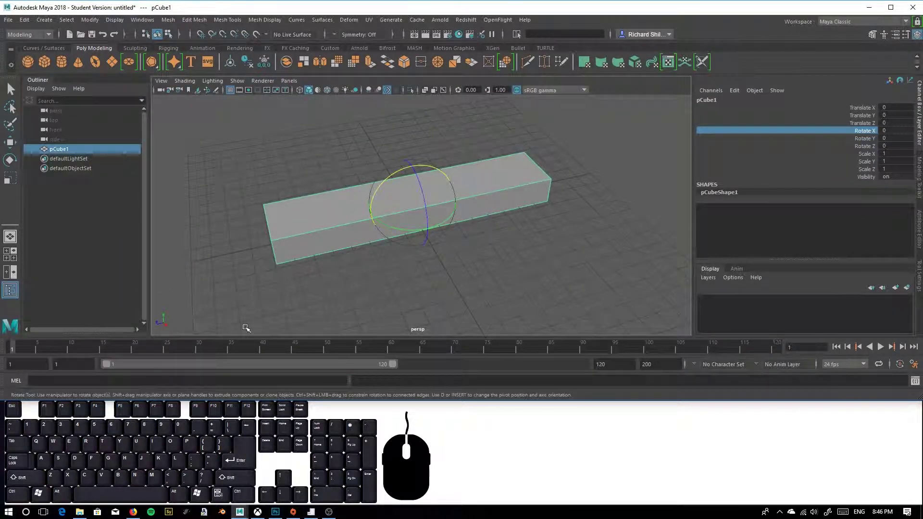
alt+drag(278, 309, 243, 276)
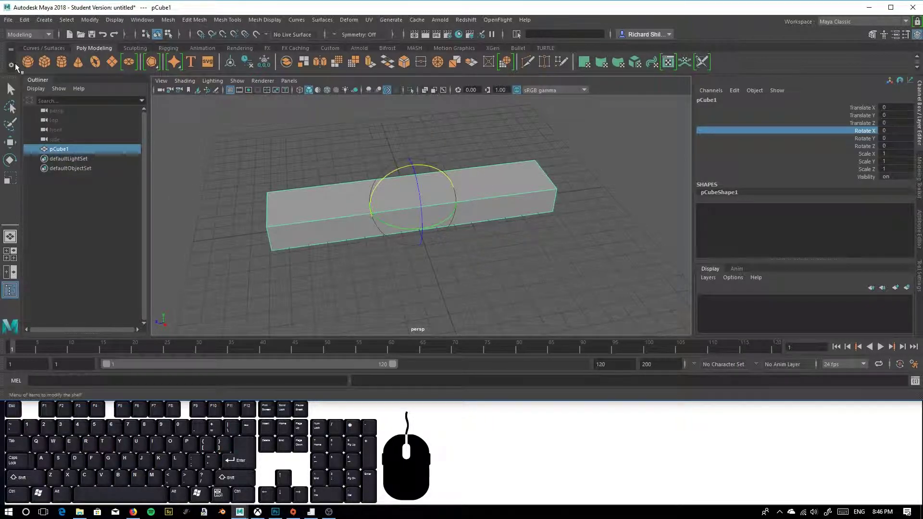
alt+drag(323, 276, 365, 275)
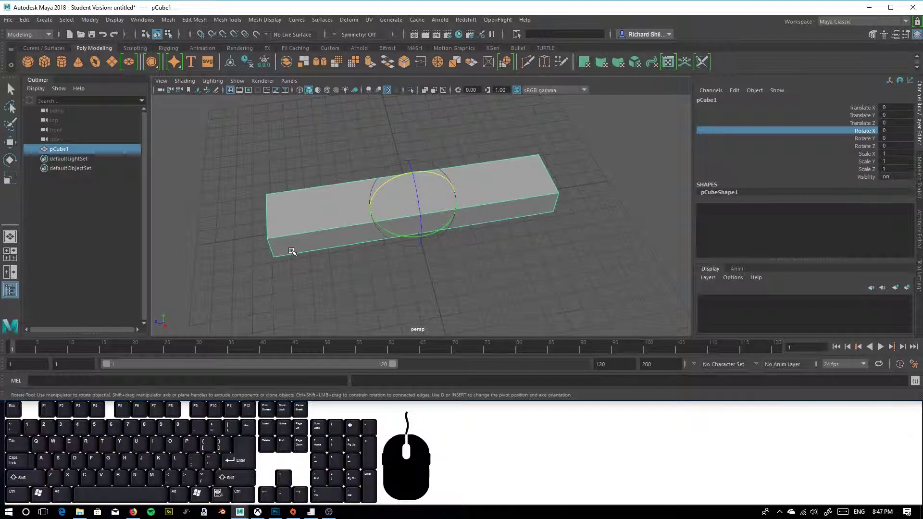
mouse_move(274, 267)
alt+mouse_down()
mouse_move(325, 258)
mouse_move(274, 256)
alt+mouse_up()
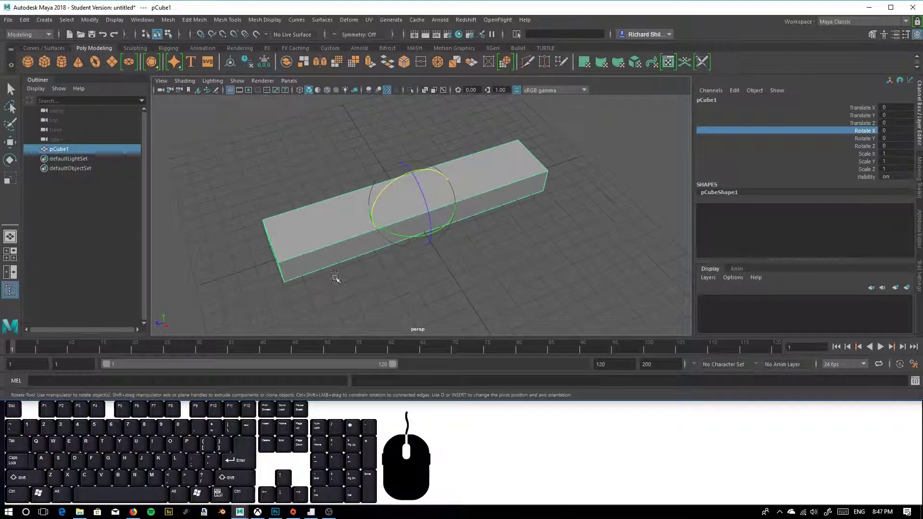
alt+drag(375, 272, 364, 245)
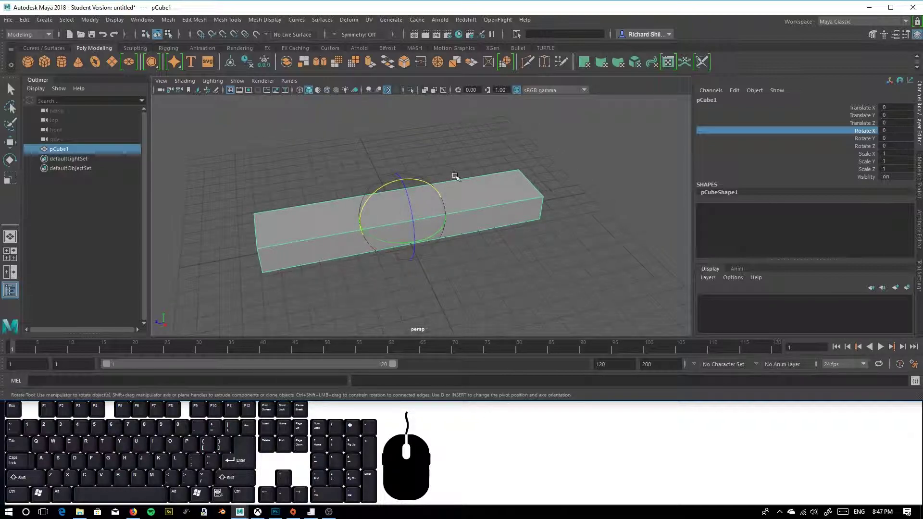
alt+drag(269, 278, 421, 257)
alt+middle_drag(421, 258, 453, 231)
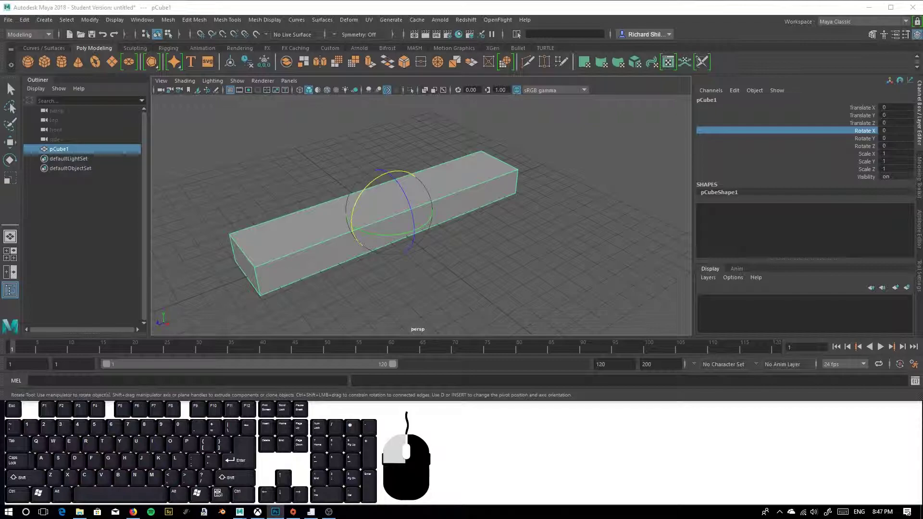
Switch to Photoshop and inspect the wood plank texture by hiding and showing Layer 2.
click(275, 512)
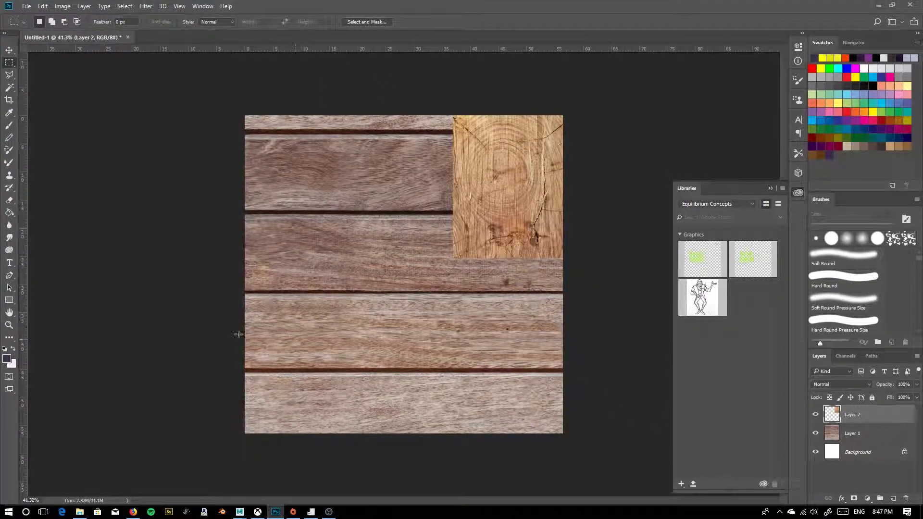
click(816, 415)
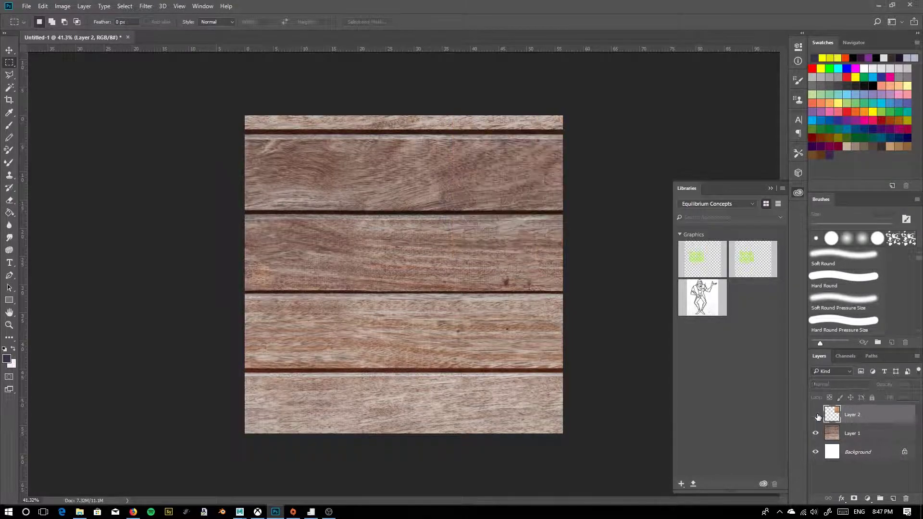
click(811, 416)
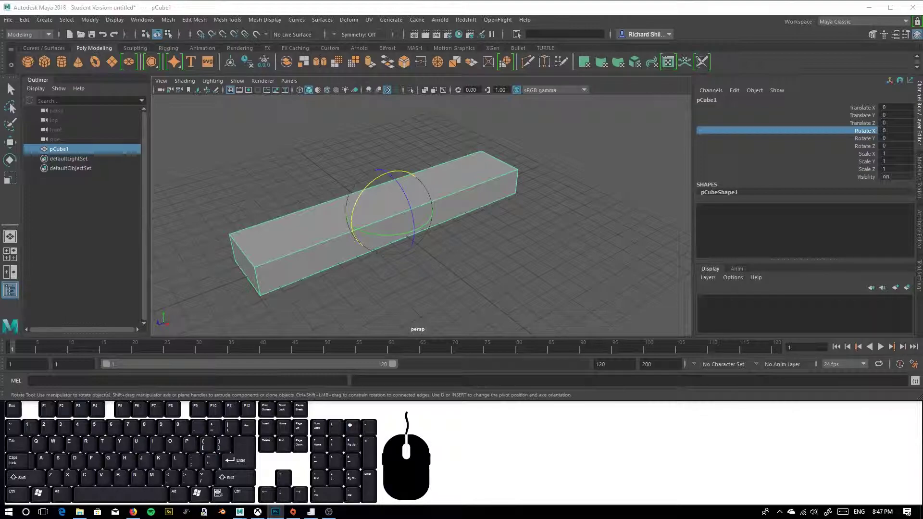
alt+drag(371, 233, 305, 220)
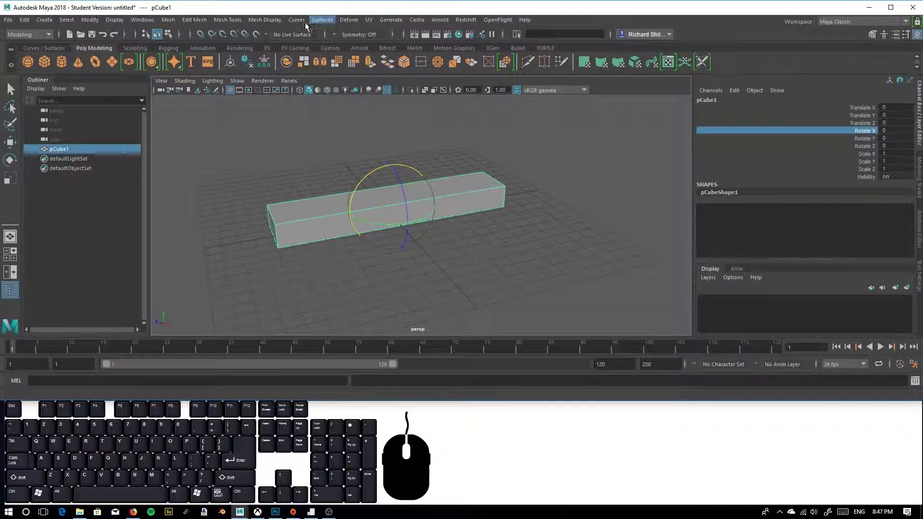
click(14, 35)
click(29, 83)
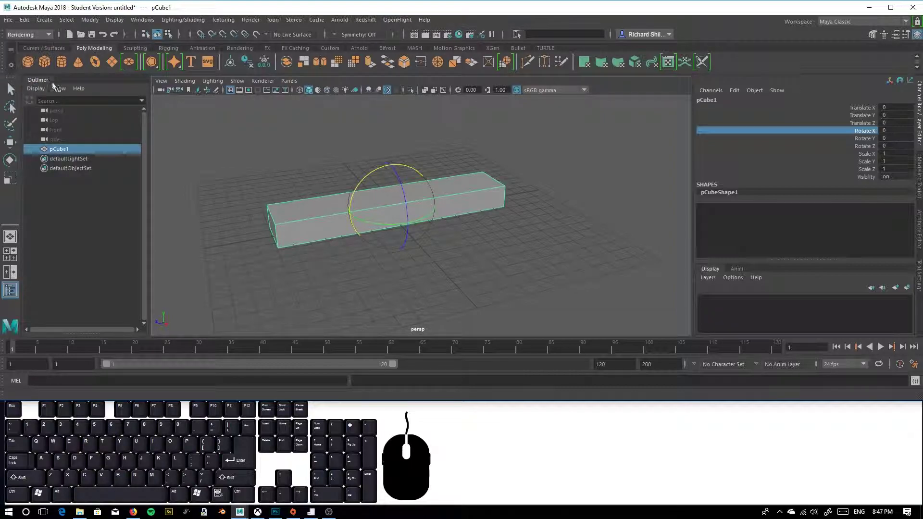
click(32, 34)
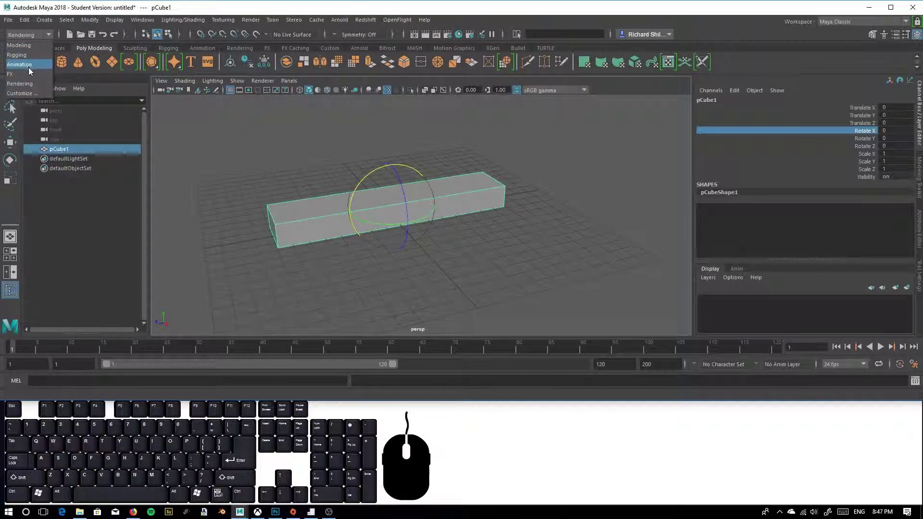
click(18, 46)
Open the UV Editor for the box and place its window so that the model can still be seen.
click(368, 22)
click(388, 39)
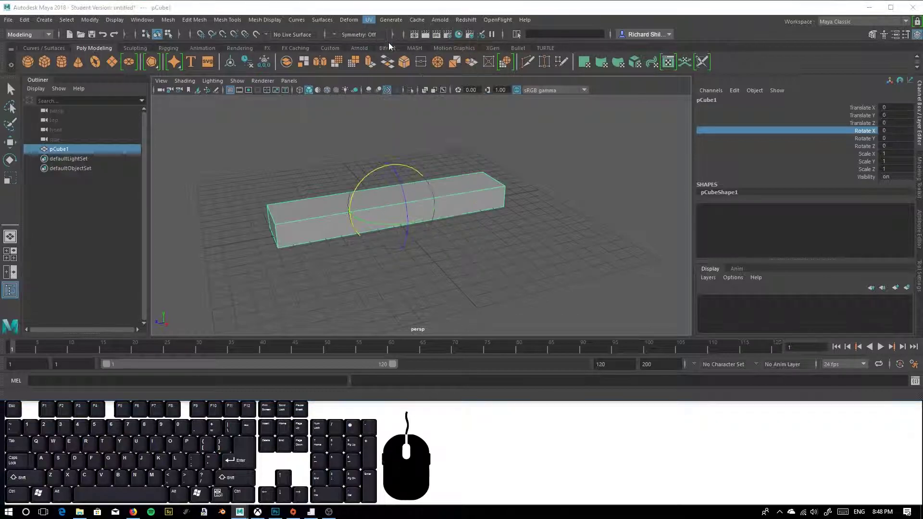
drag(244, 99, 494, 90)
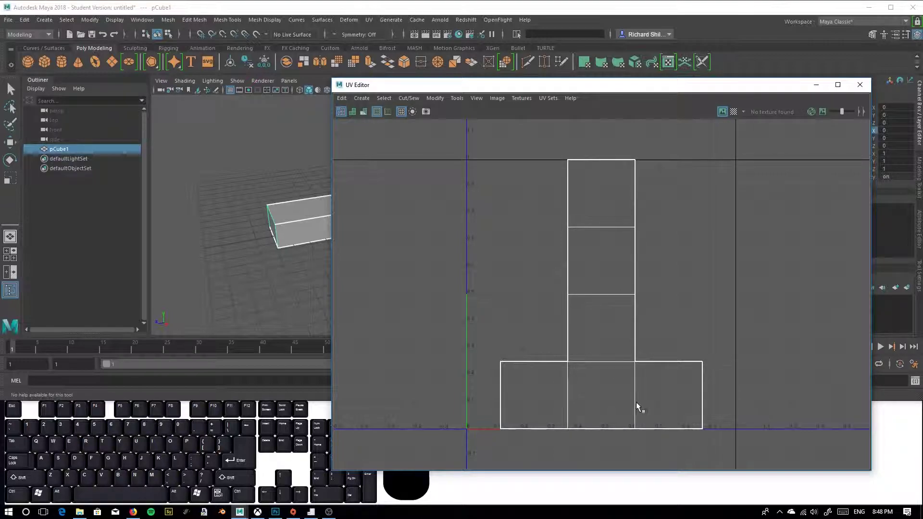
Select UV faces of the central column one by one to match them with the box's ends and top.
right_drag(590, 211, 590, 238)
click(594, 251)
alt+drag(233, 239, 331, 216)
click(617, 349)
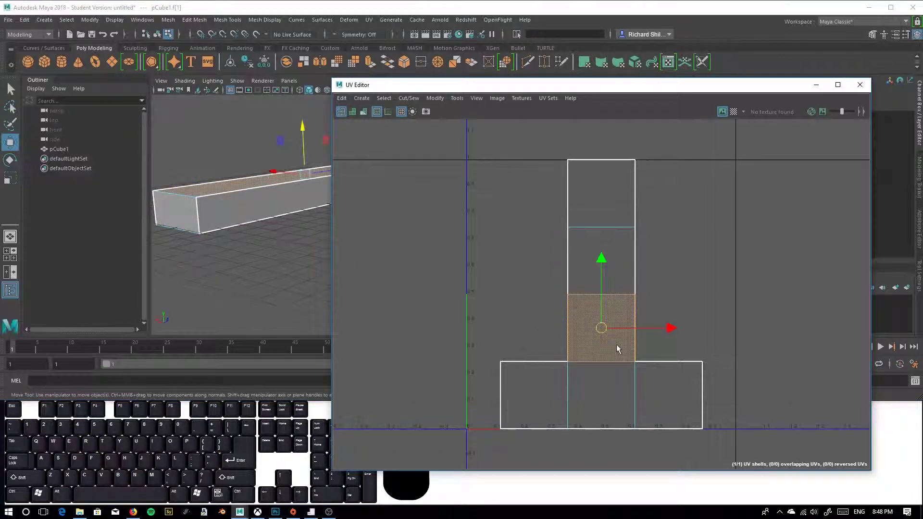
click(610, 402)
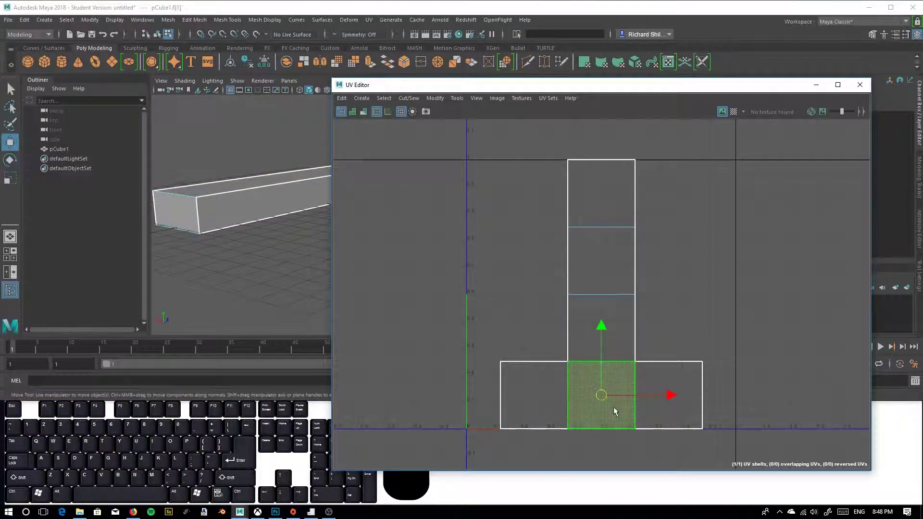
alt+drag(237, 274, 181, 272)
alt+middle_drag(289, 274, 191, 280)
alt+drag(279, 268, 239, 264)
alt+middle_drag(261, 266, 180, 282)
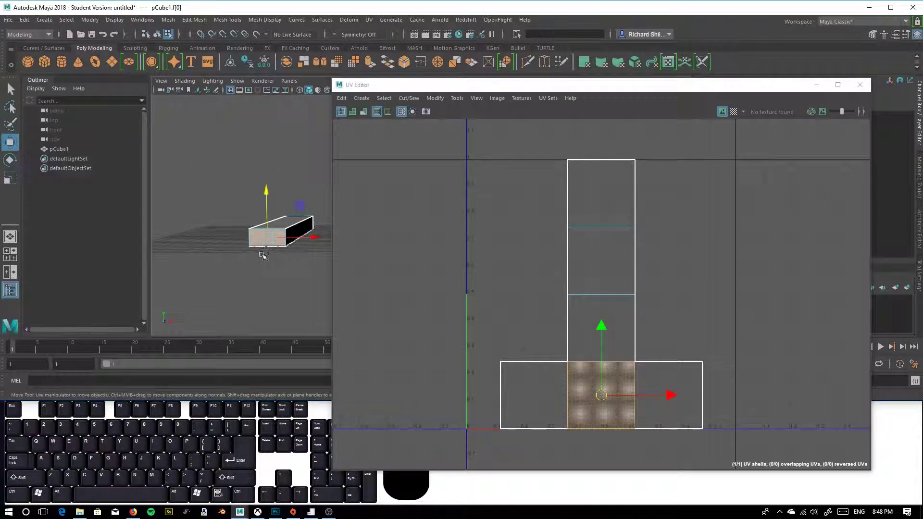
Select the two outer UV faces and the top face in turn to compare their square layout with the long sides.
click(532, 402)
alt+drag(202, 255, 306, 272)
mouse_move(204, 266)
alt+middle_down()
mouse_move(217, 247)
mouse_move(205, 260)
alt+middle_up()
click(692, 412)
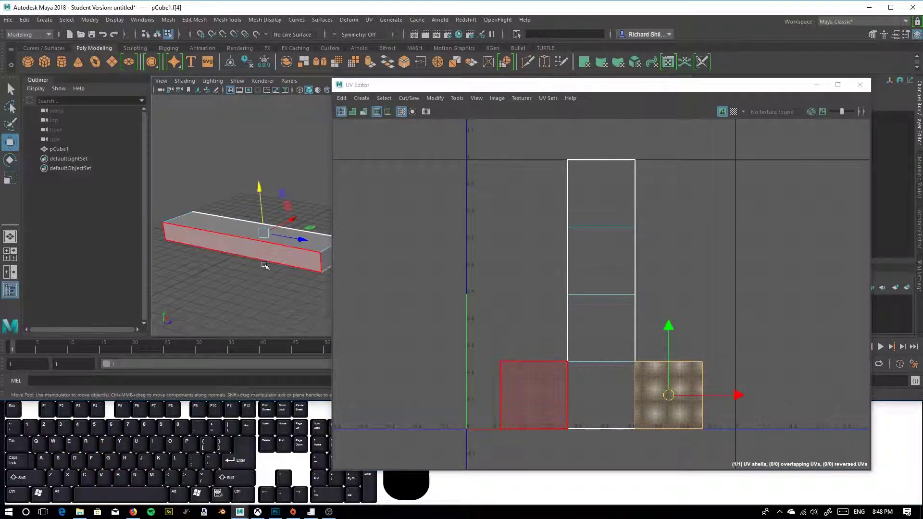
alt+drag(315, 292, 273, 258)
click(265, 258)
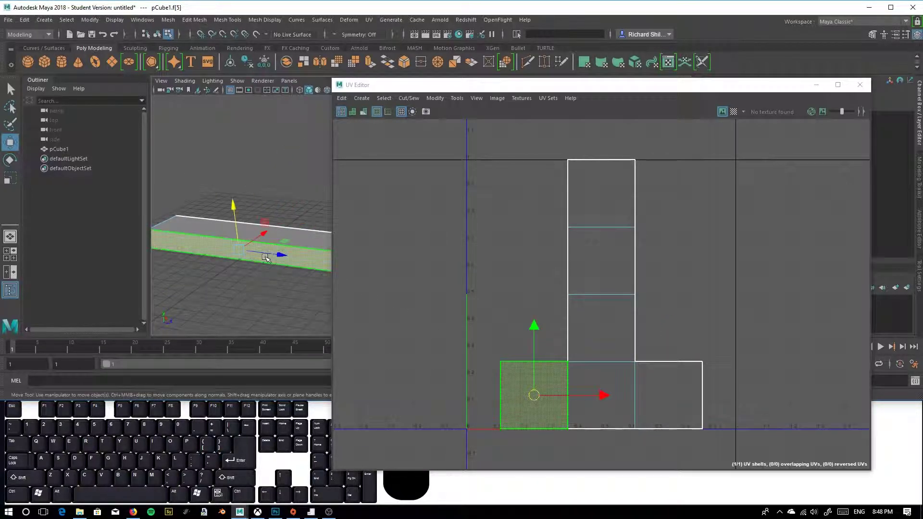
click(682, 401)
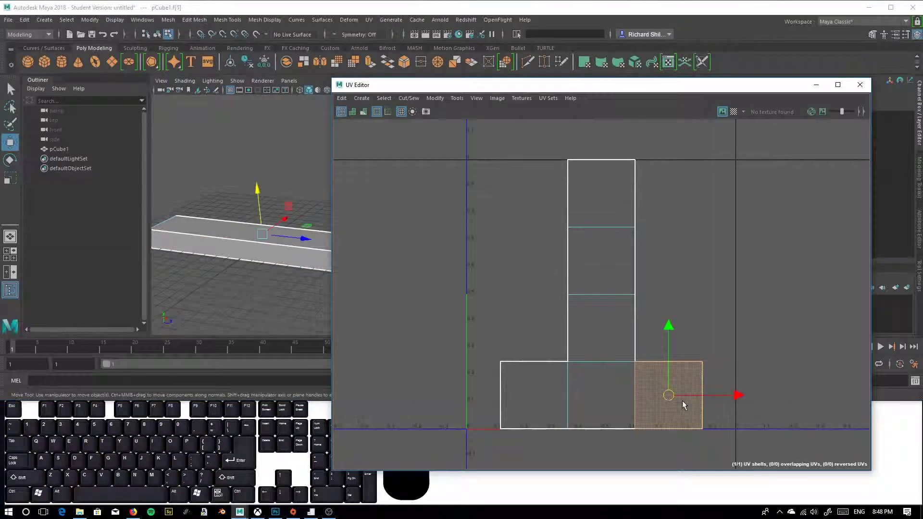
click(510, 393)
click(590, 329)
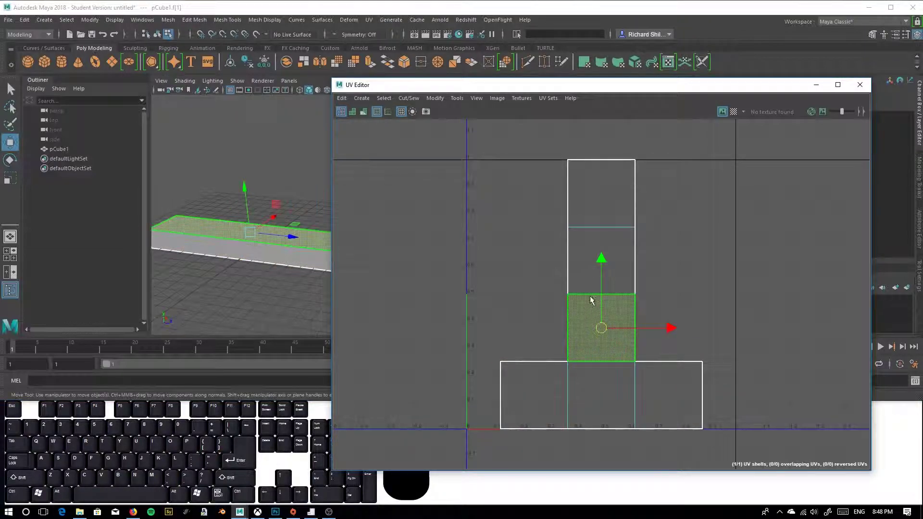
Select the box's bottom face and examine its place in the UV layout.
alt+drag(251, 272, 255, 295)
click(235, 185)
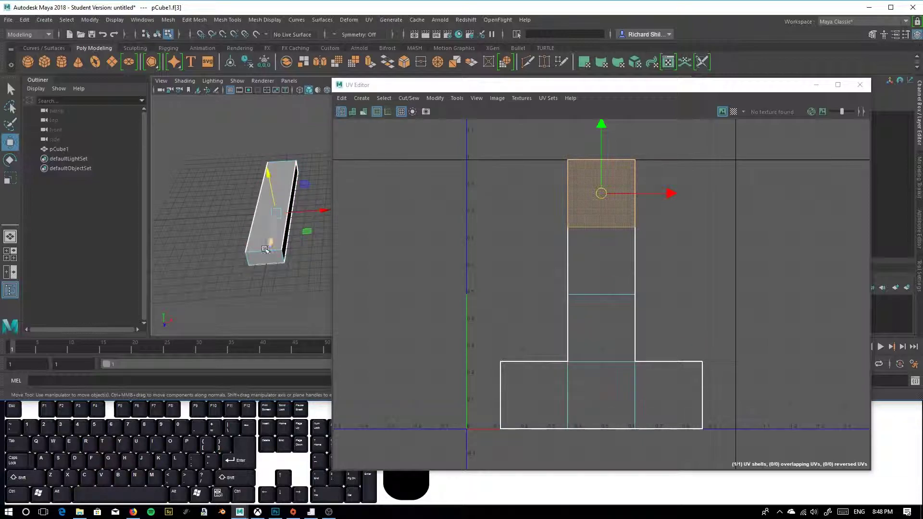
alt+drag(204, 270, 136, 267)
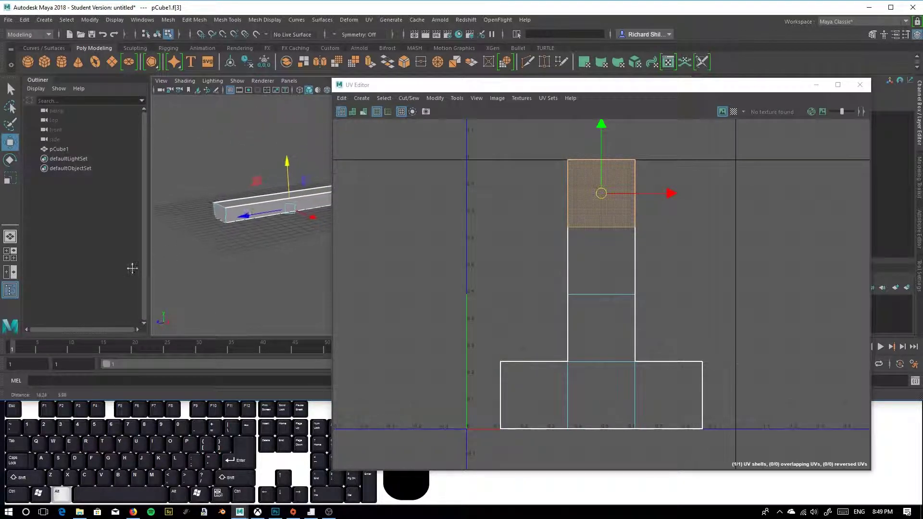
alt+middle_drag(137, 267, 129, 272)
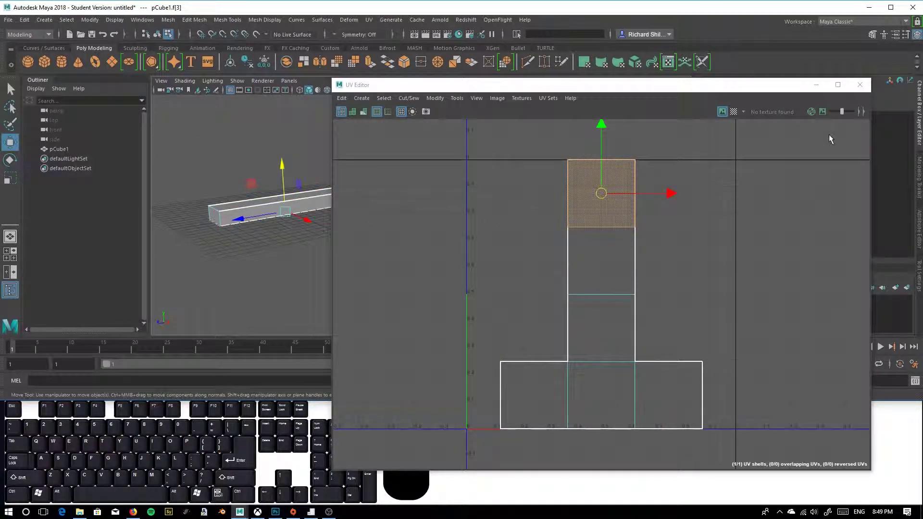
Put the UV Editor aside, switch the box to edge selection and select all of its edges.
click(816, 84)
scroll(254, 209, up, 2)
drag(220, 144, 423, 244)
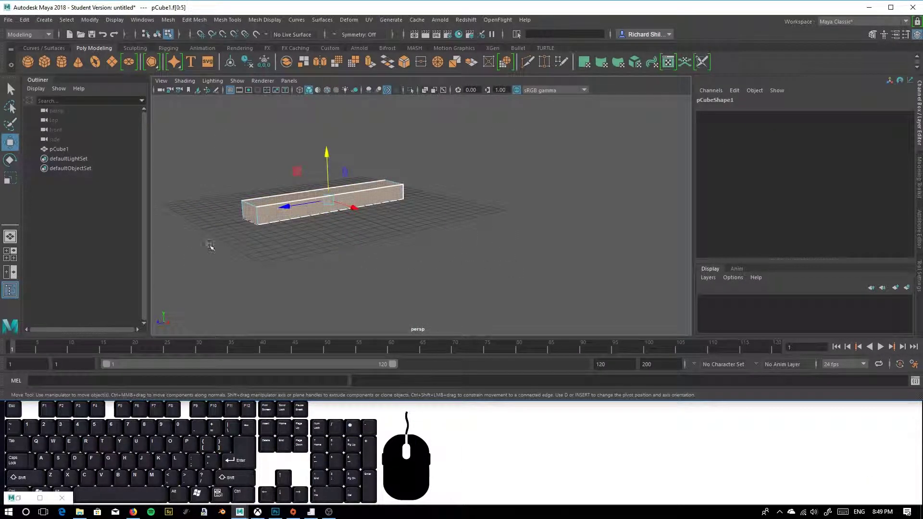
right_drag(289, 203, 264, 178)
drag(202, 121, 504, 276)
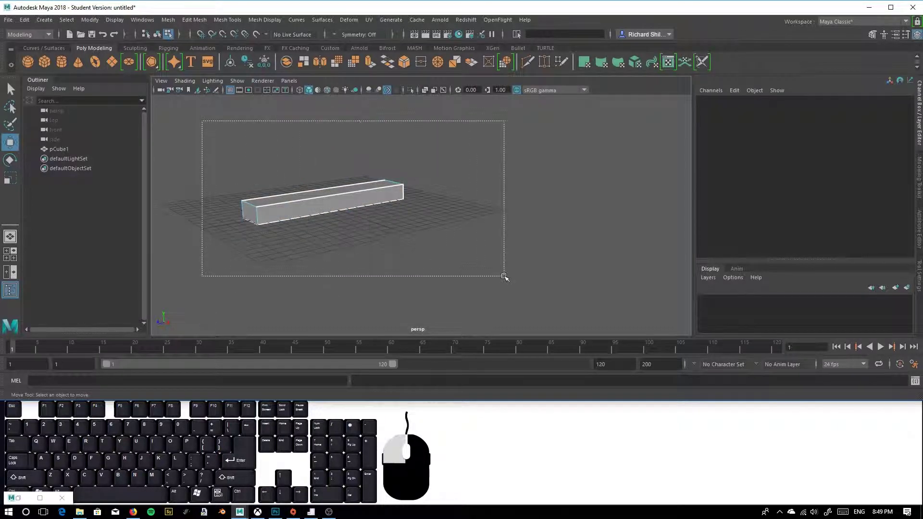
Bring up the UV Editor for the selected edges and place the UV Toolkit window beside it.
click(369, 19)
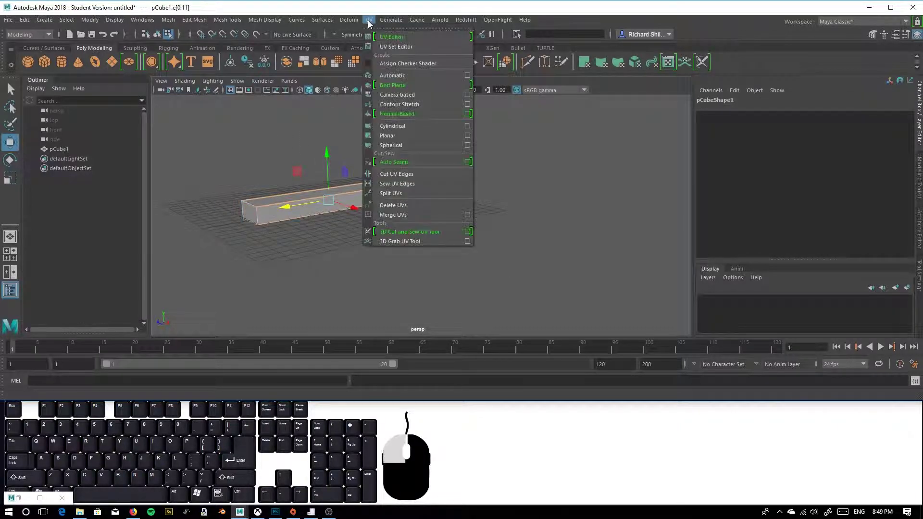
click(412, 38)
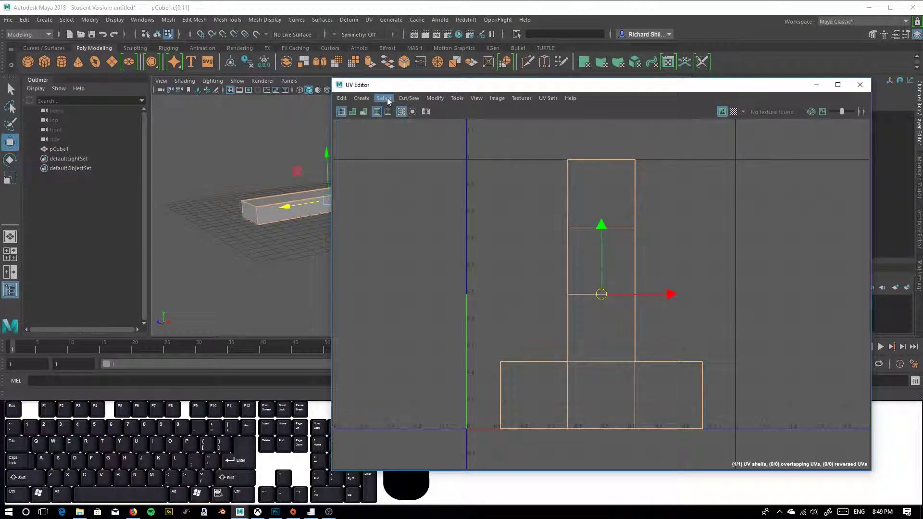
click(816, 85)
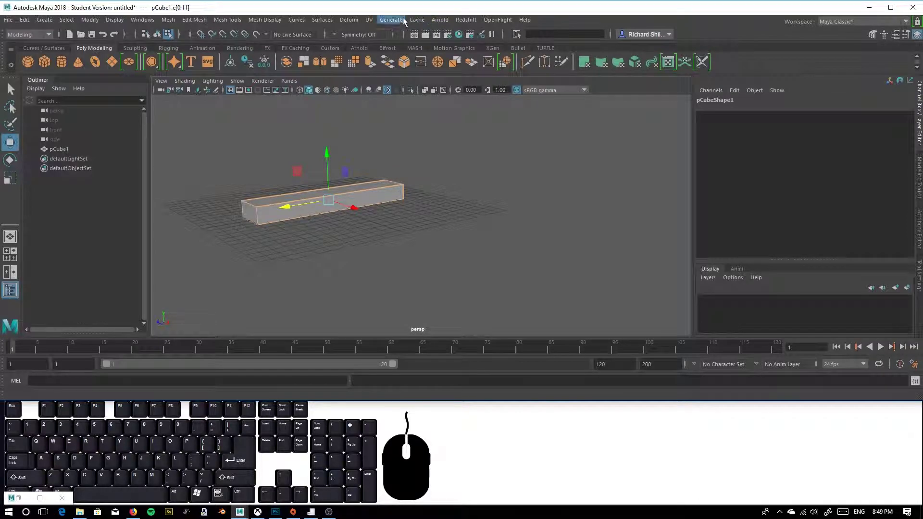
click(367, 21)
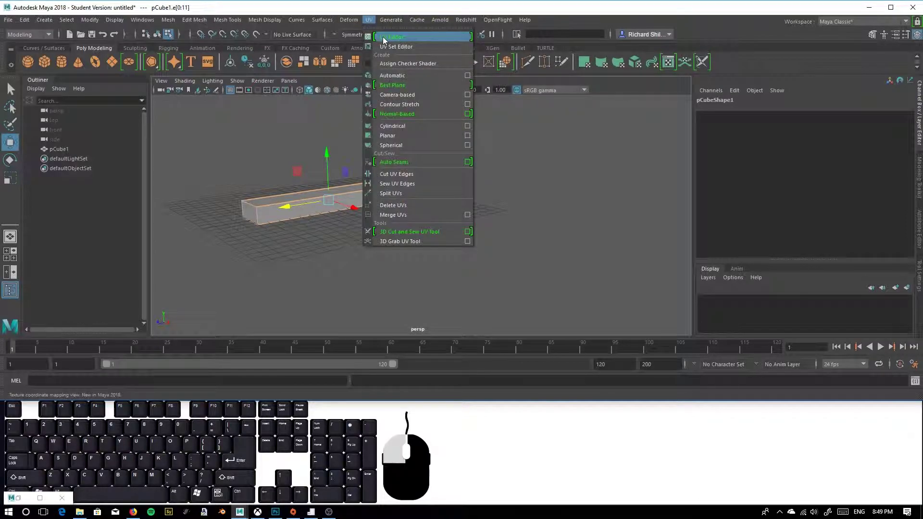
click(383, 36)
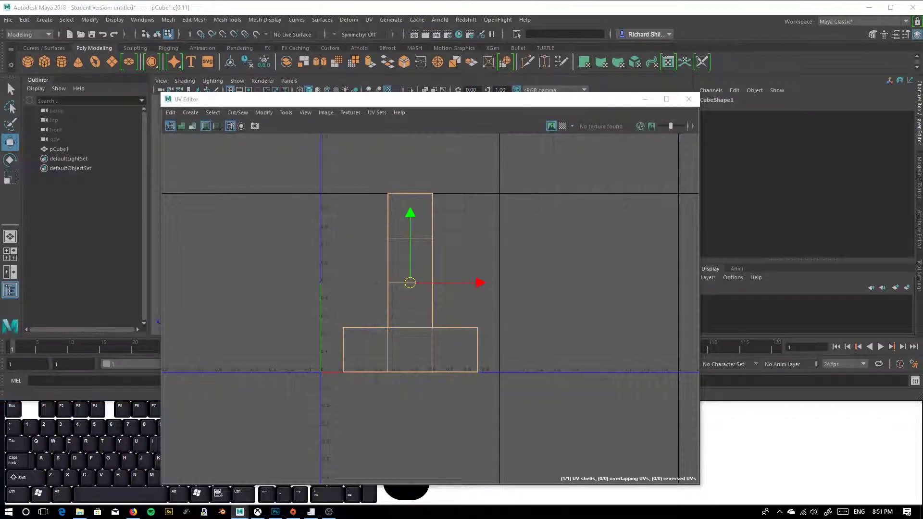
drag(700, 77, 797, 105)
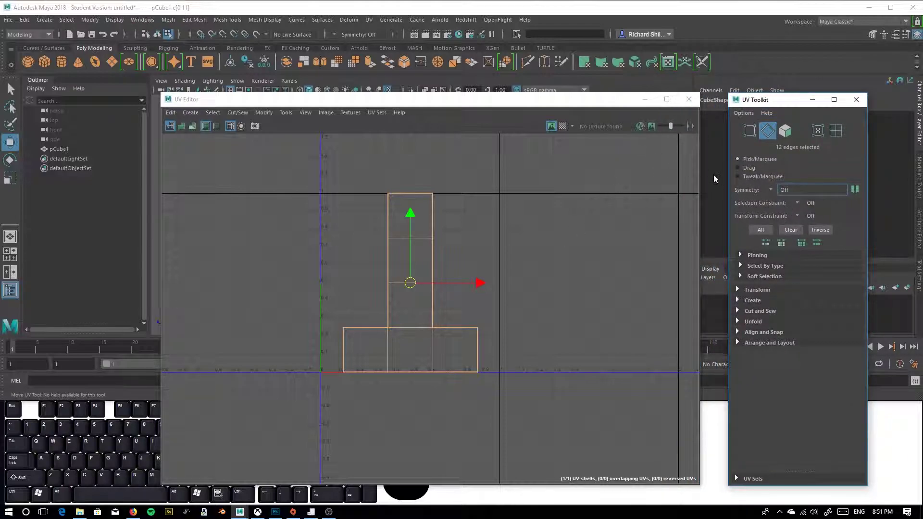
mouse_move(756, 103)
mouse_down()
mouse_move(748, 90)
mouse_move(713, 125)
mouse_move(715, 105)
mouse_move(742, 106)
mouse_up()
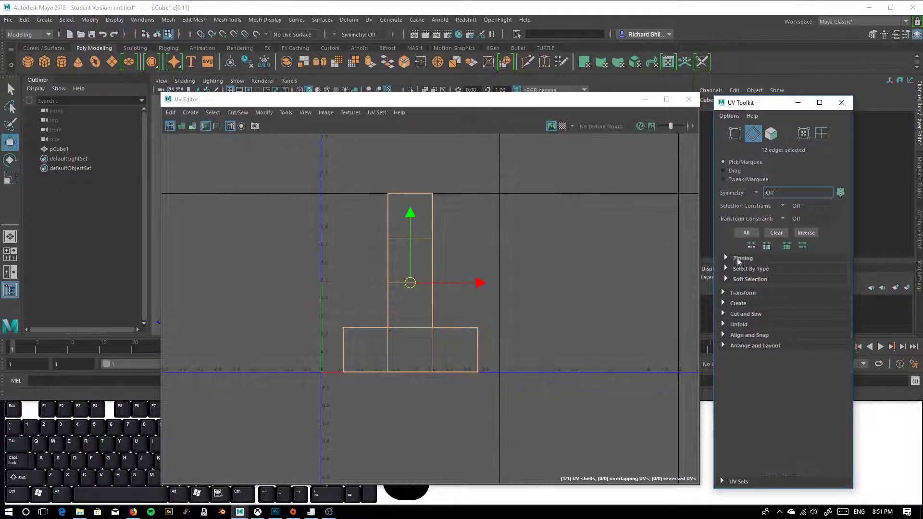
Sew the UVs along all the selected edges of the box.
click(644, 99)
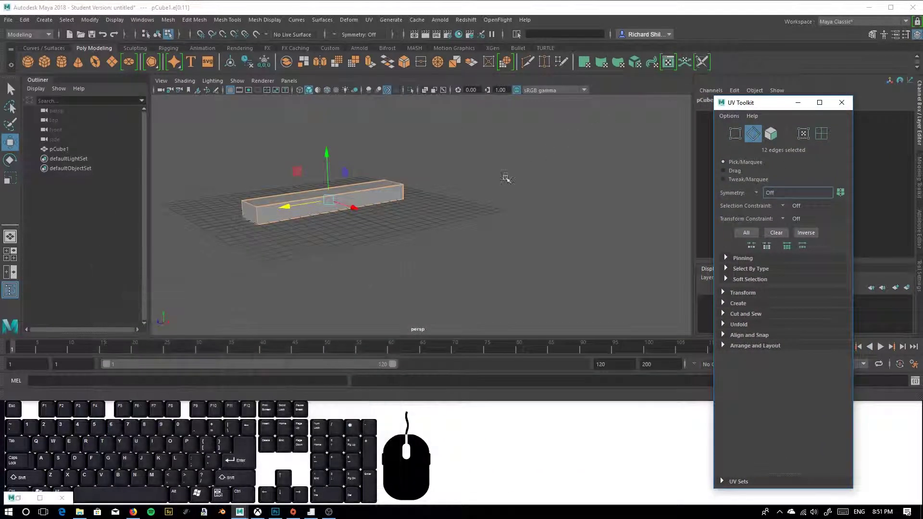
alt+middle_drag(300, 171, 351, 129)
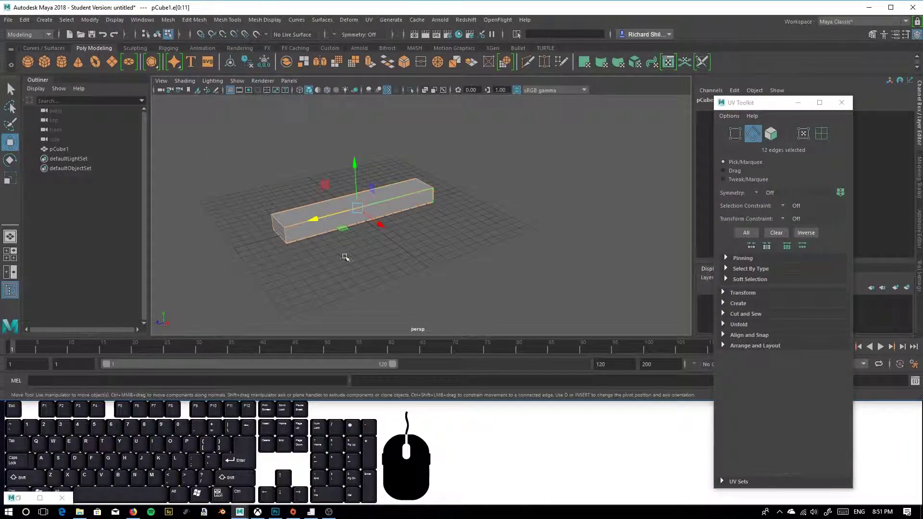
click(725, 315)
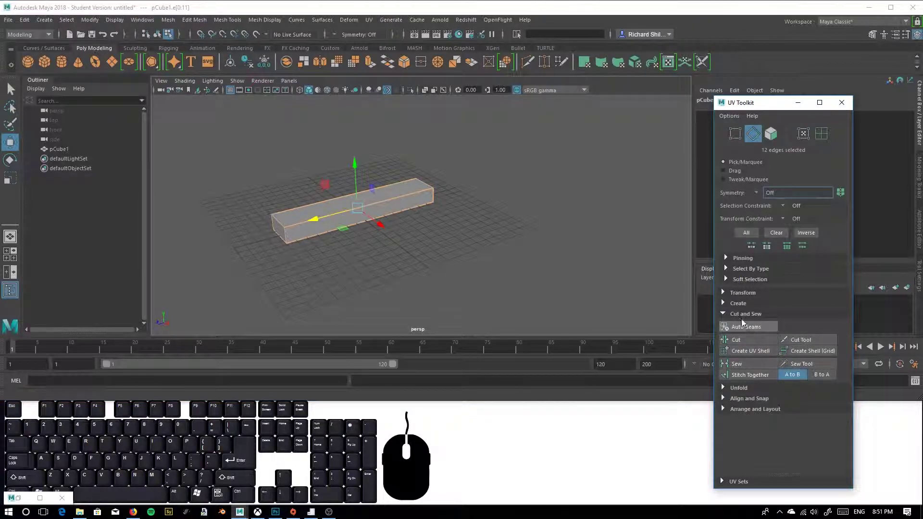
click(736, 365)
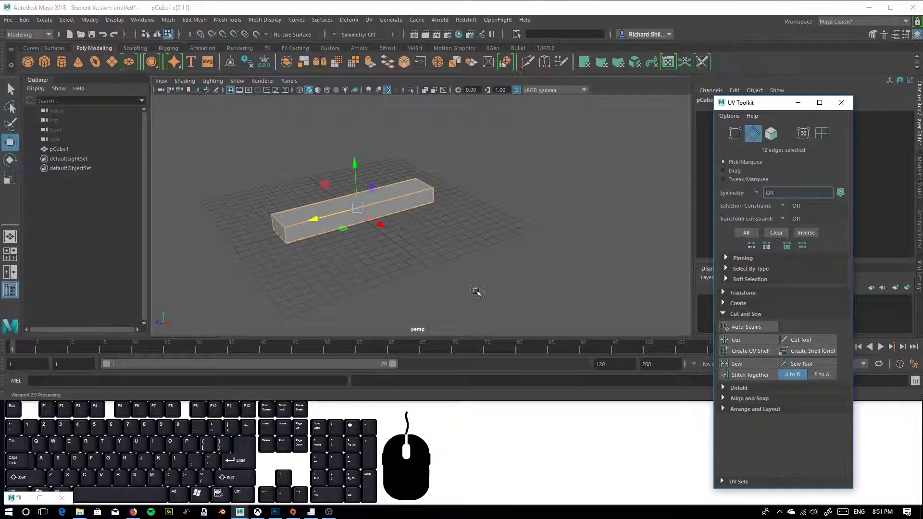
Undo the sewing, inspect the box from several sides and sew all of its edges again.
alt+drag(239, 249, 326, 226)
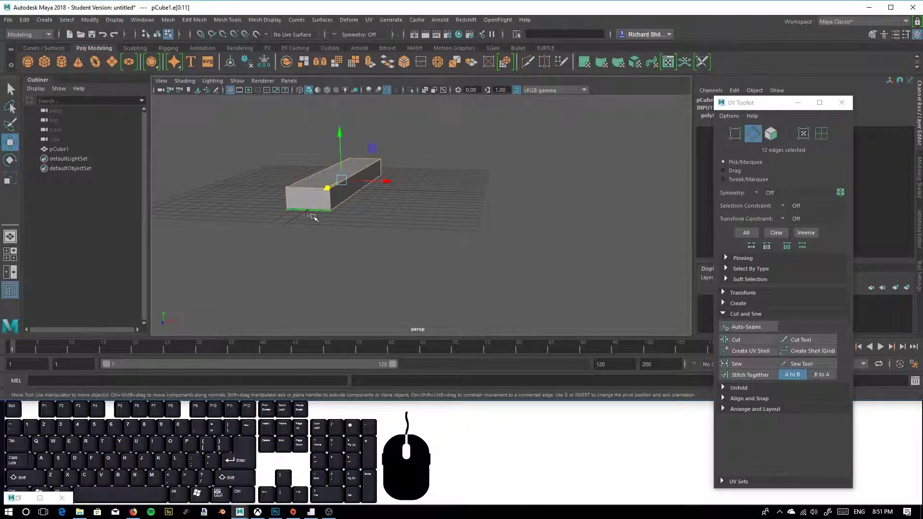
alt+drag(300, 222, 305, 231)
alt+right_drag(344, 193, 342, 257)
alt+middle_drag(338, 231, 403, 251)
alt+drag(316, 246, 332, 227)
key(ctrl+z)
alt+middle_drag(532, 260, 487, 230)
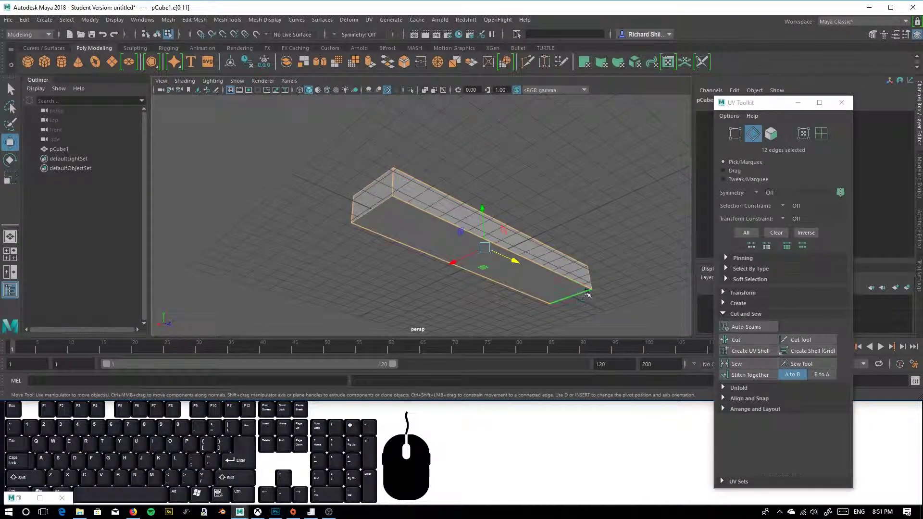
alt+drag(428, 264, 435, 289)
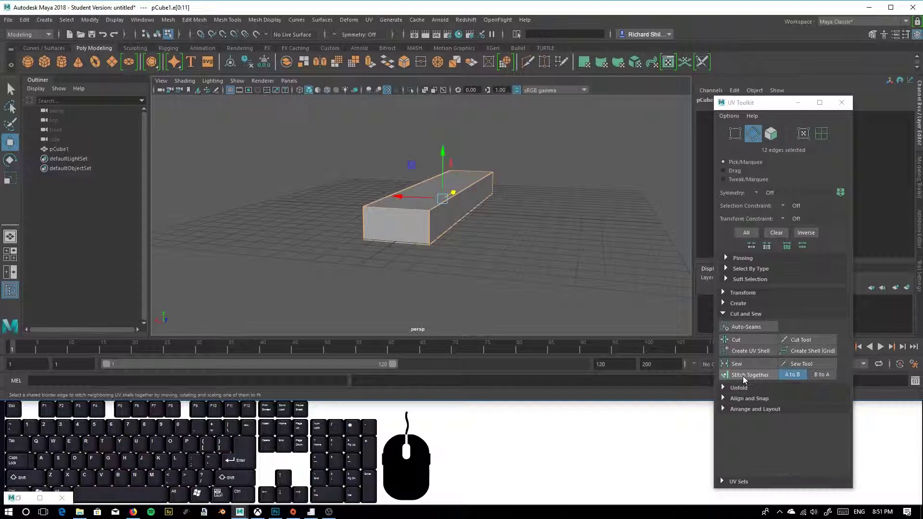
click(740, 375)
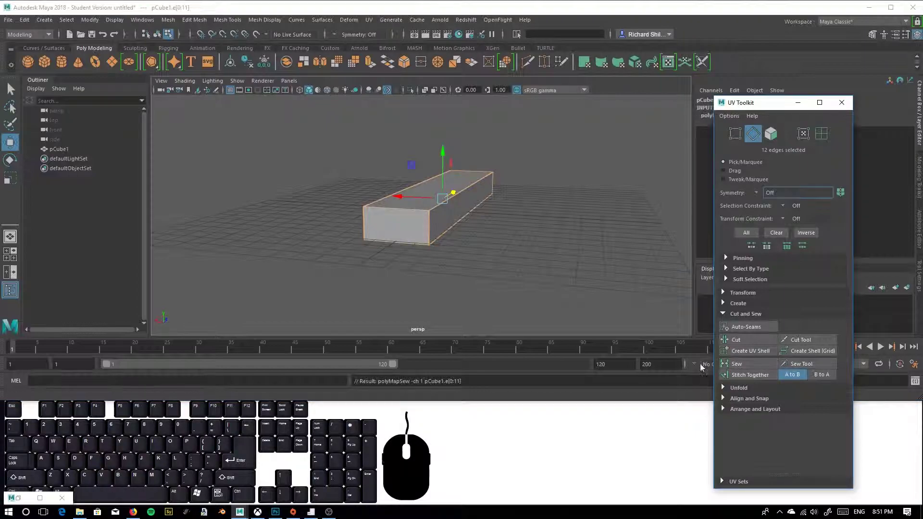
click(406, 210)
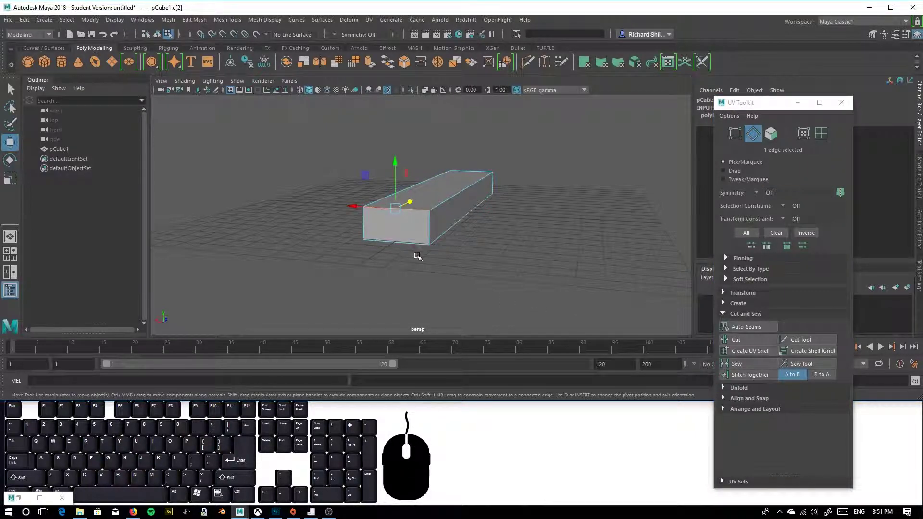
shift+click(448, 206)
shift+click(475, 171)
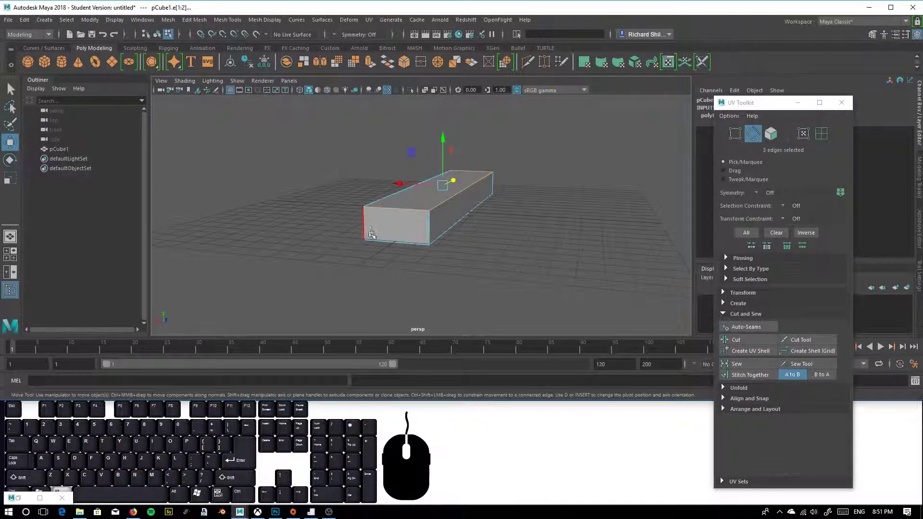
alt+drag(369, 231, 445, 241)
shift+click(440, 238)
shift+click(453, 252)
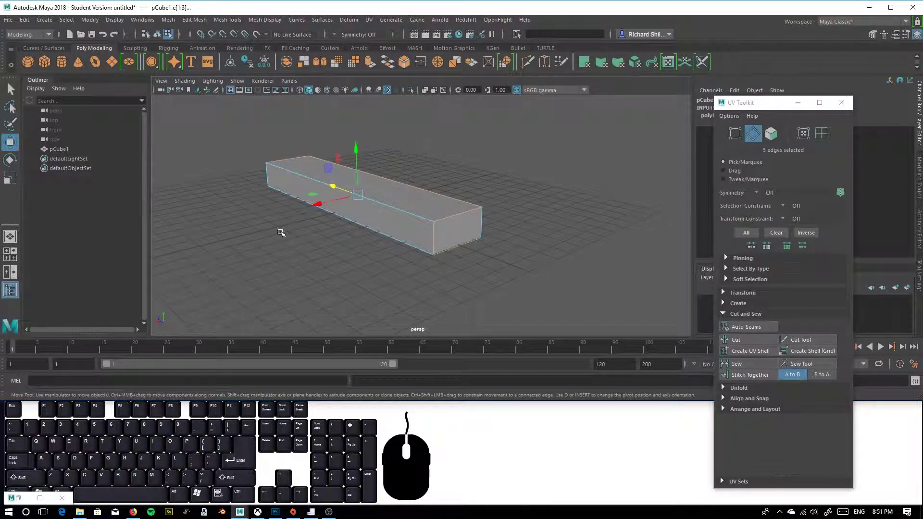
Cut the UVs along three edges of each end face and one long bottom edge of the box.
click(451, 217)
shift+click(430, 239)
alt+drag(429, 239, 298, 250)
shift+click(294, 264)
shift+click(294, 265)
alt+drag(278, 282, 412, 252)
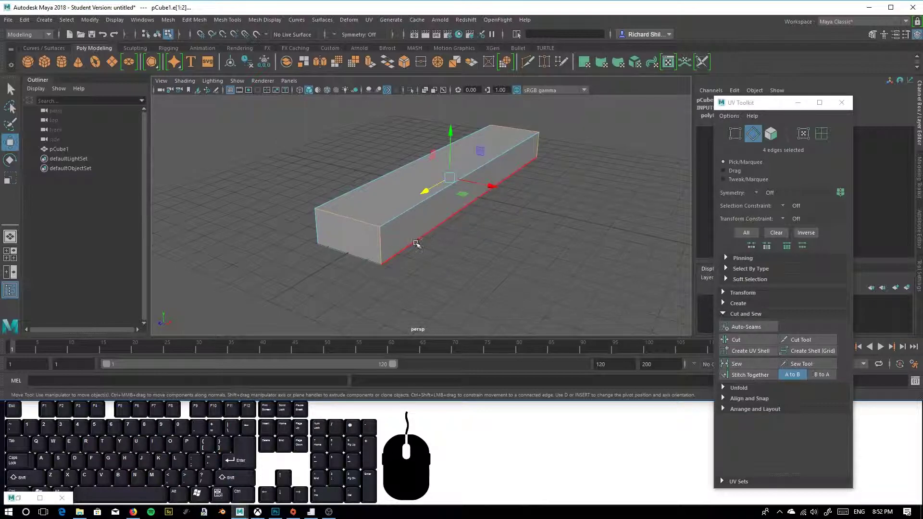
alt+drag(331, 244, 500, 226)
shift+click(500, 223)
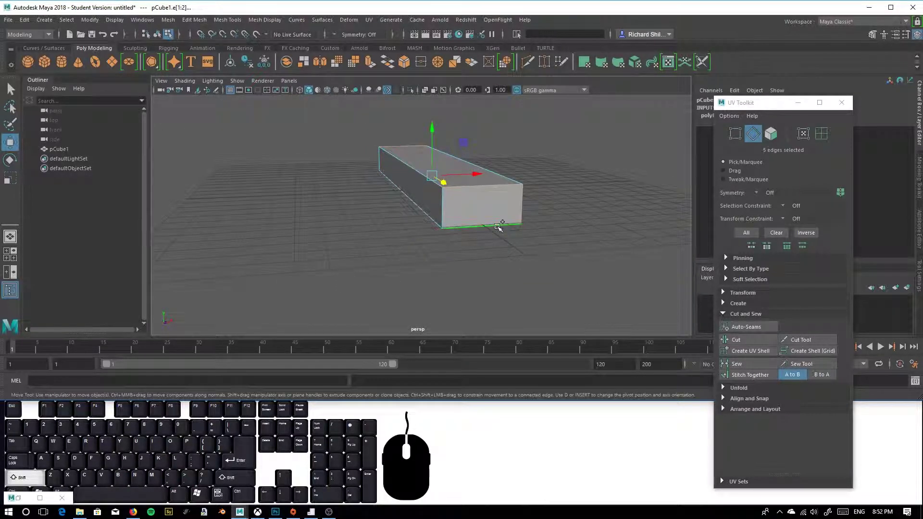
alt+drag(383, 233, 388, 254)
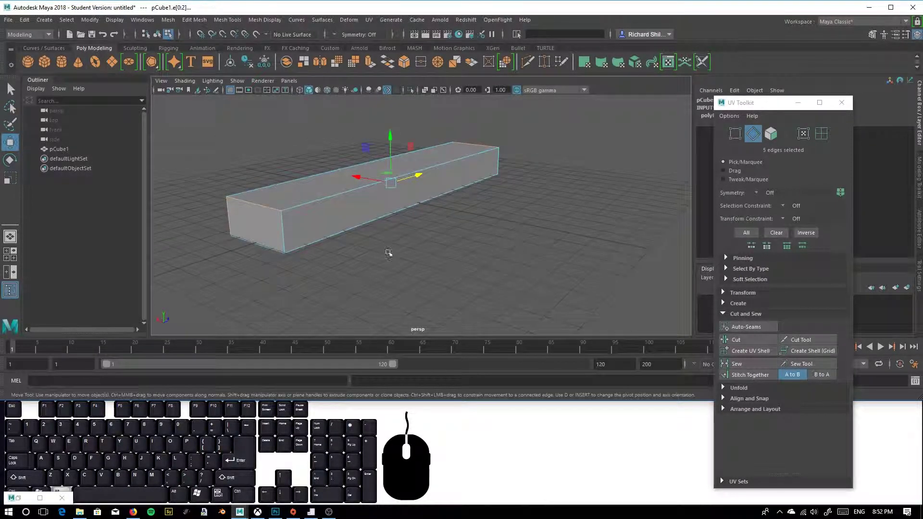
shift+click(284, 252)
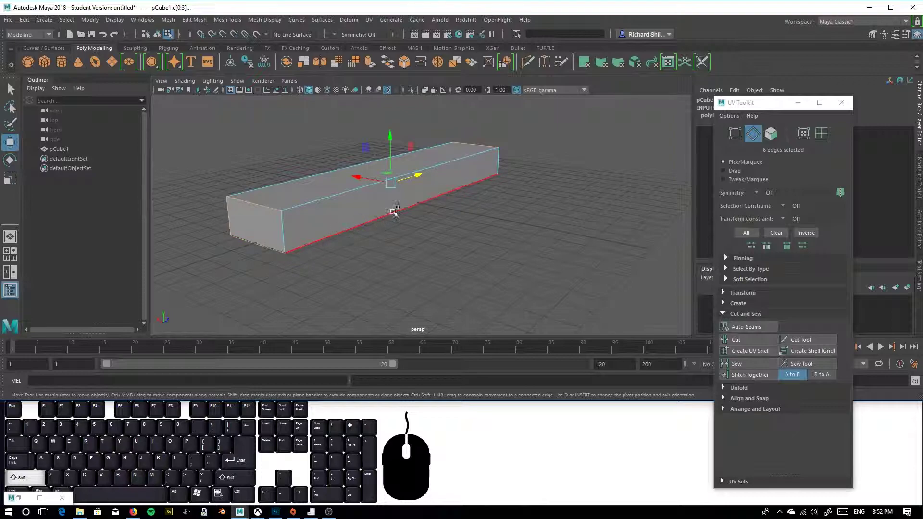
shift+click(357, 233)
alt+drag(357, 233, 518, 303)
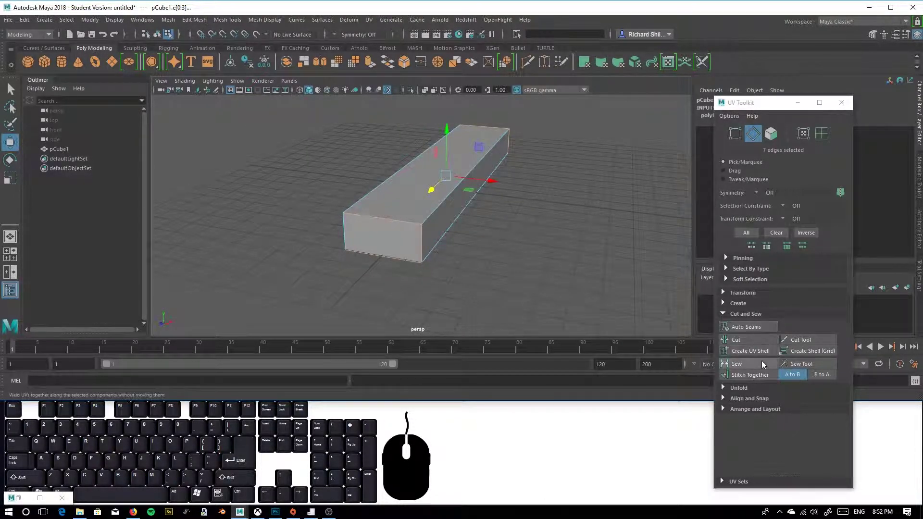
click(744, 341)
Select all faces of the box and unfold their UVs into a flat shell in the UV Editor.
right_drag(412, 201, 460, 187)
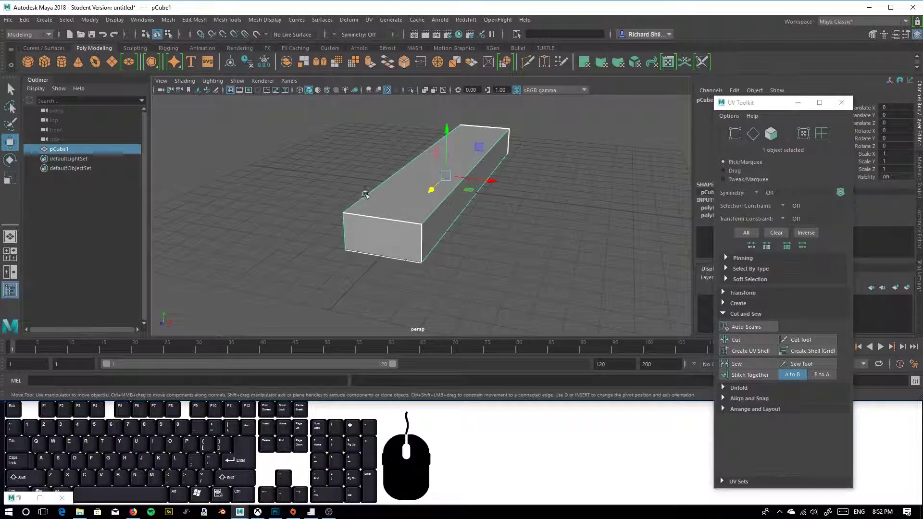
right_click(406, 208)
right_drag(406, 207, 405, 231)
drag(318, 107, 611, 326)
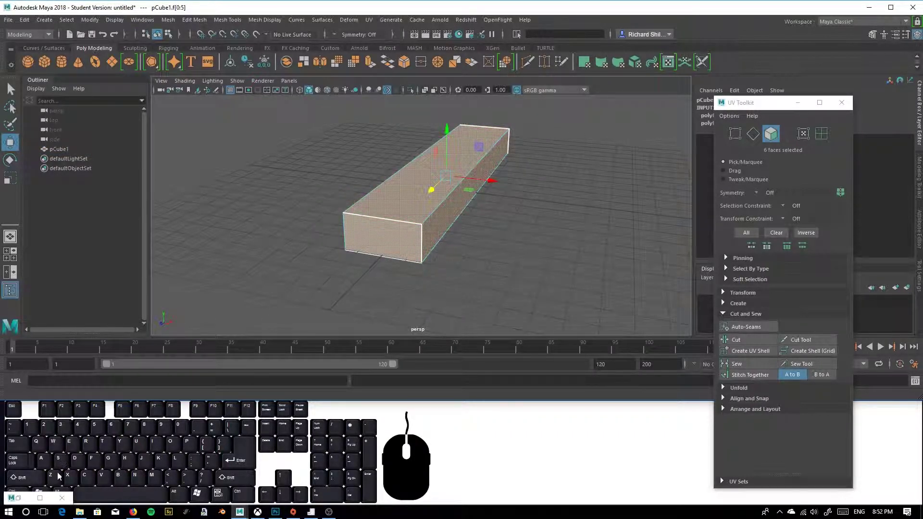
click(22, 494)
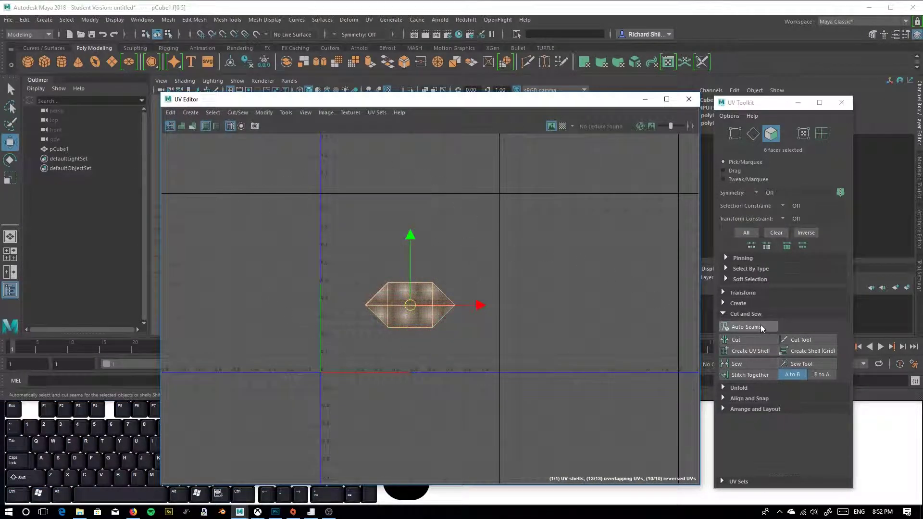
click(738, 388)
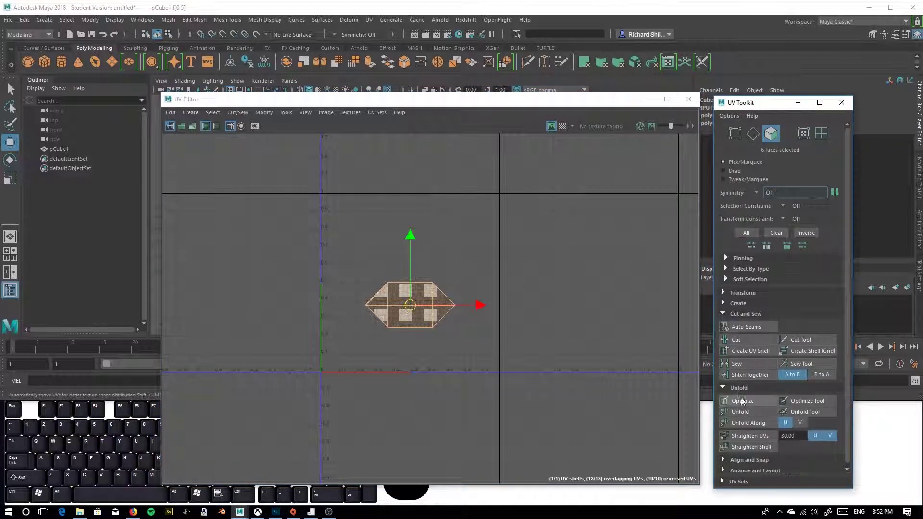
click(742, 414)
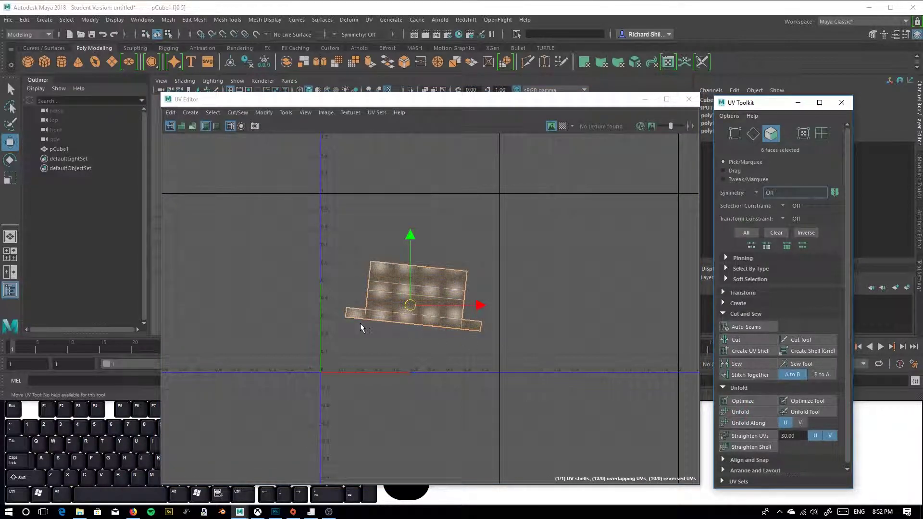
scroll(408, 347, up, 1)
scroll(409, 348, up, 3)
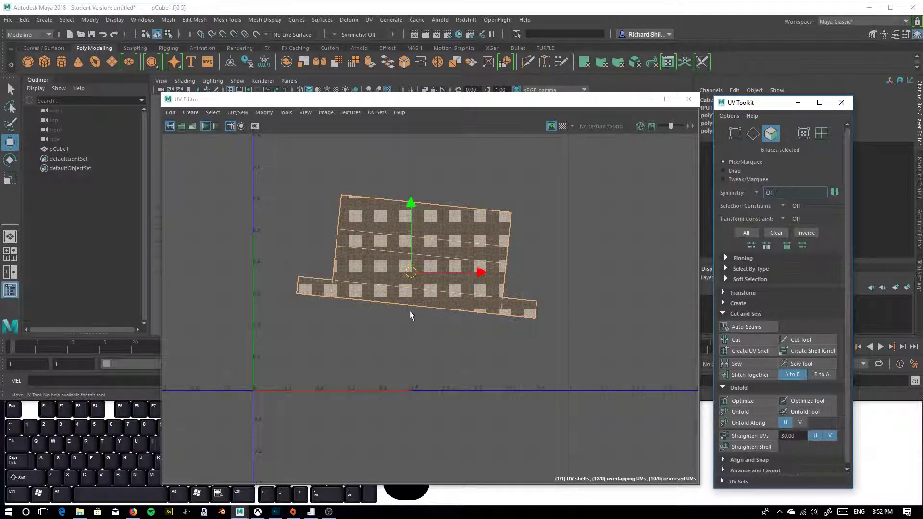
Check the wood plank texture in Photoshop, return to Maya's UV Editor and rotate the unfolded shell until its long strips are horizontal.
key(alt+Tab)
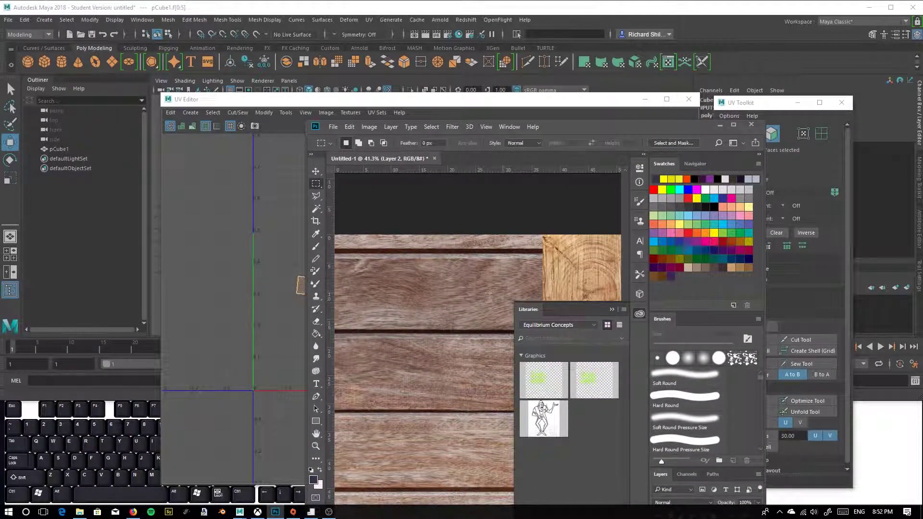
drag(500, 101, 353, 116)
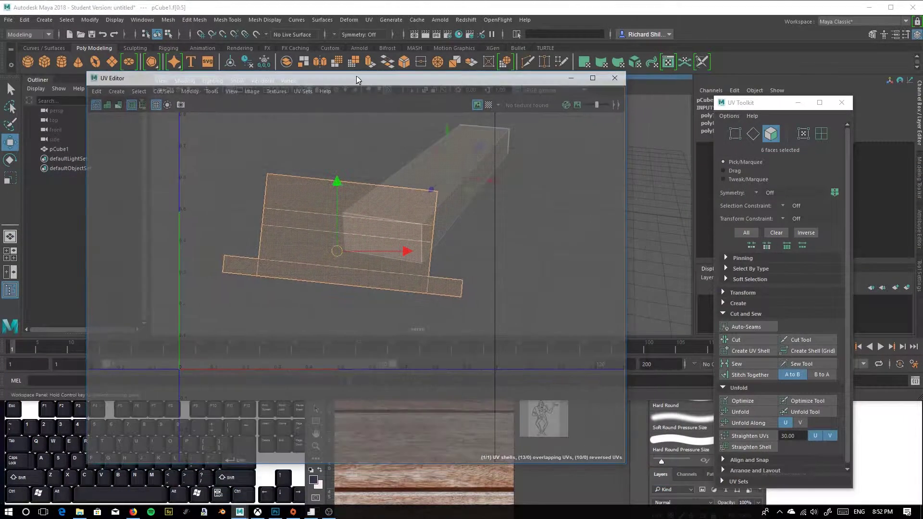
key(e)
drag(395, 247, 401, 236)
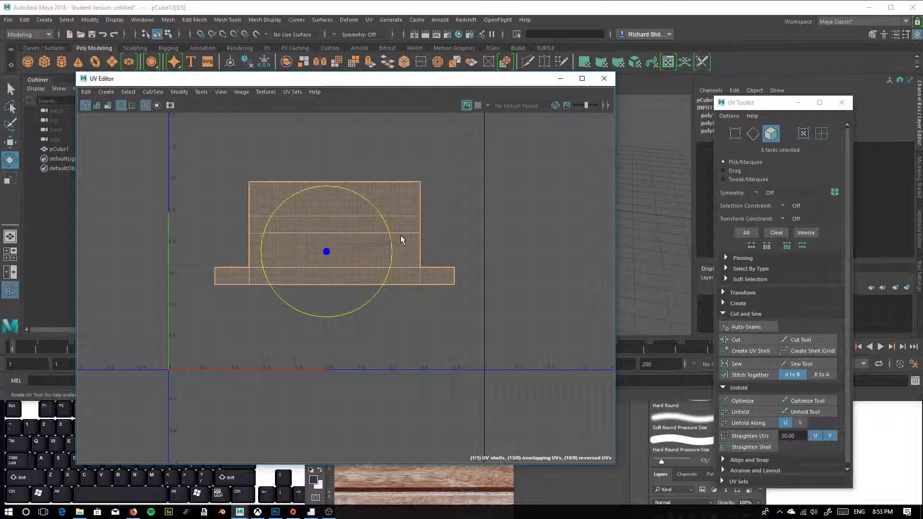
Scale the UV shell up uniformly until its end flap reaches the right border of the UV tile.
key(w)
key(q)
key(r)
drag(329, 253, 344, 246)
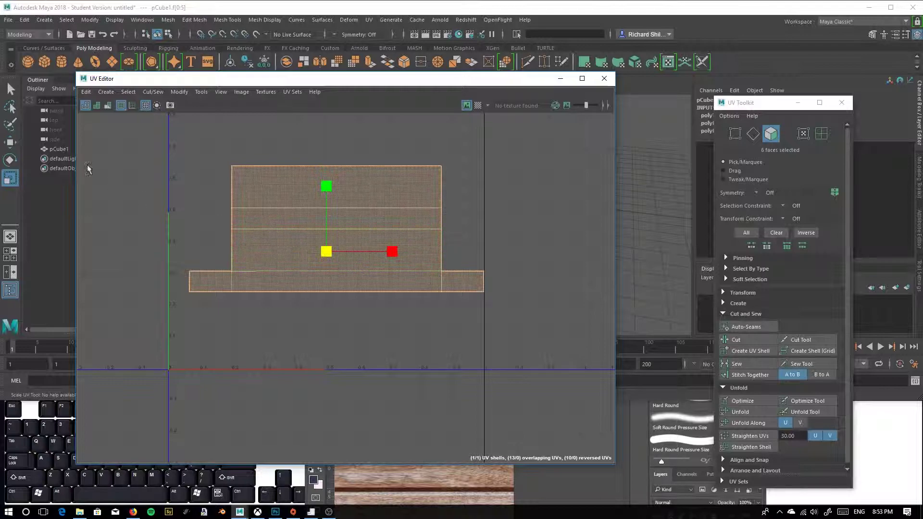
Move the UV shell down to the bottom of the UV tile and scale it to fit inside the tile's width.
click(10, 142)
drag(329, 254, 321, 322)
key(e)
key(r)
drag(319, 321, 348, 311)
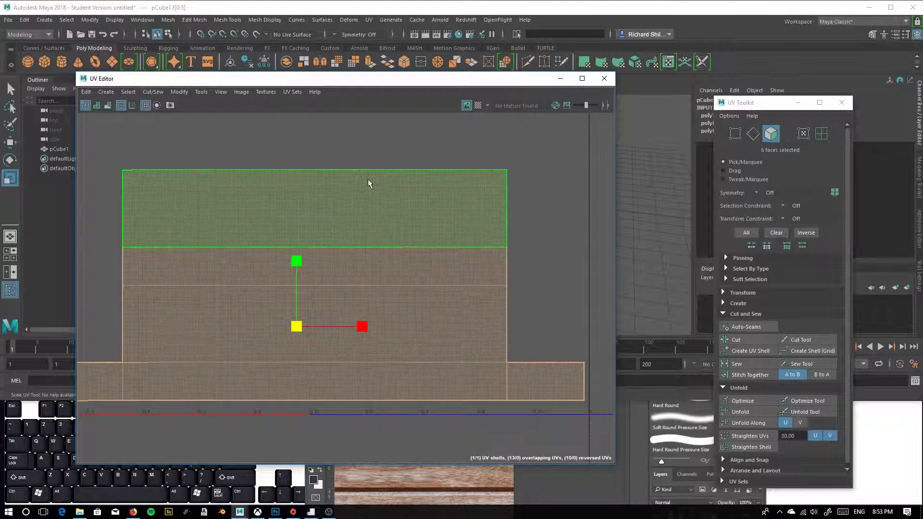
click(376, 151)
Preview the checker map behind the UV shell in the UV Editor and turn it off again.
drag(311, 78, 327, 101)
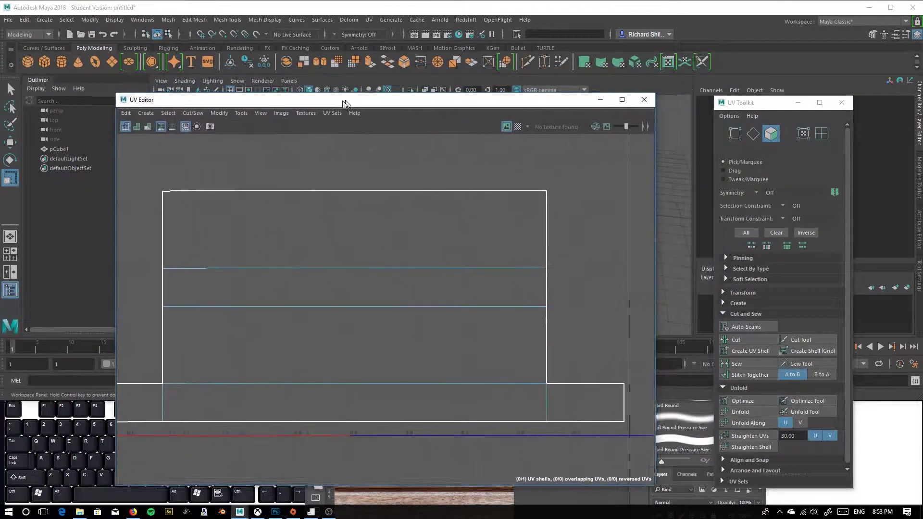
click(495, 129)
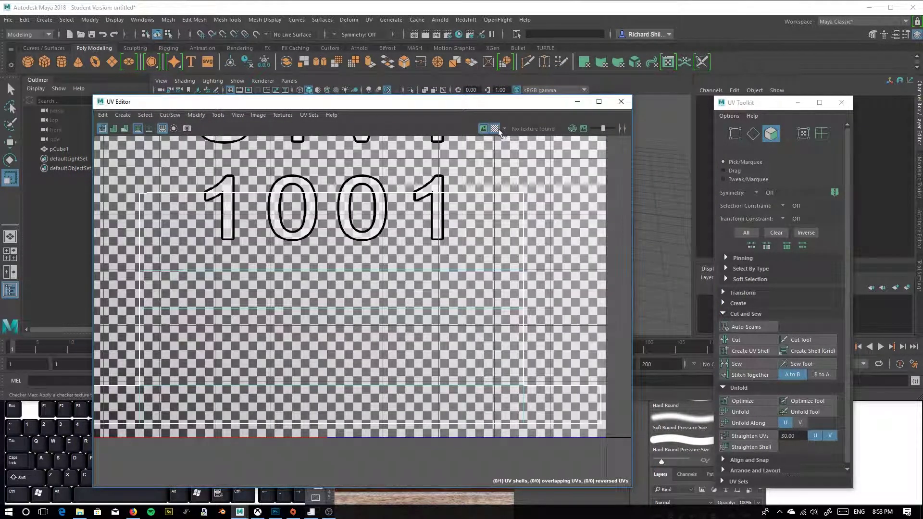
drag(380, 107, 886, 188)
alt+drag(370, 180, 239, 202)
drag(717, 185, 268, 97)
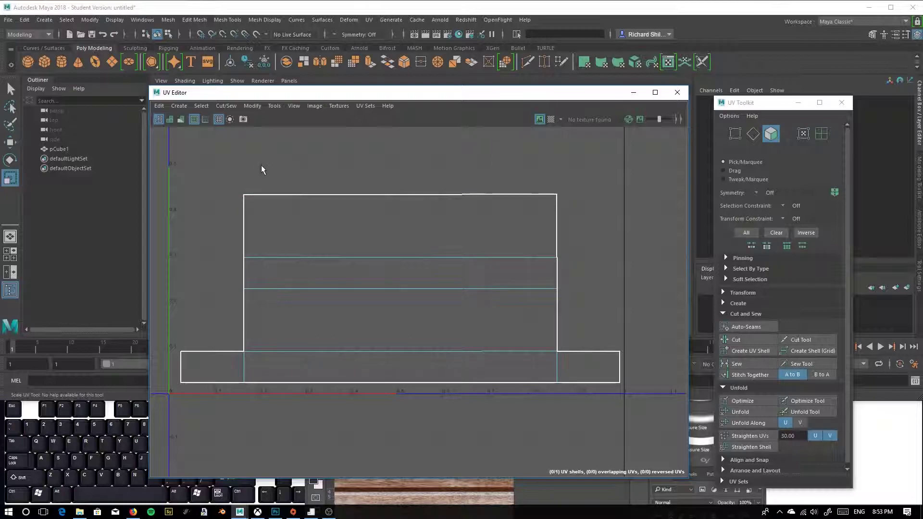
Open the UV Snapshot options and set the image format to PNG.
click(244, 120)
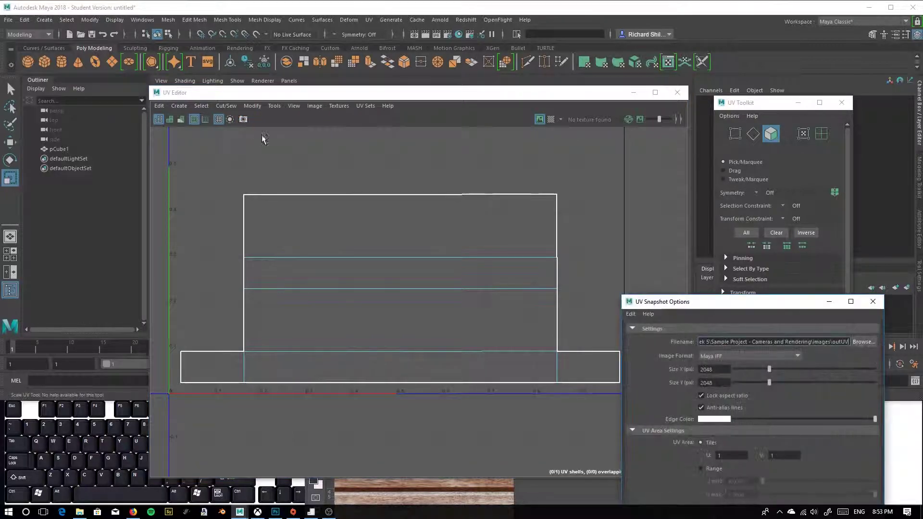
drag(723, 308, 501, 194)
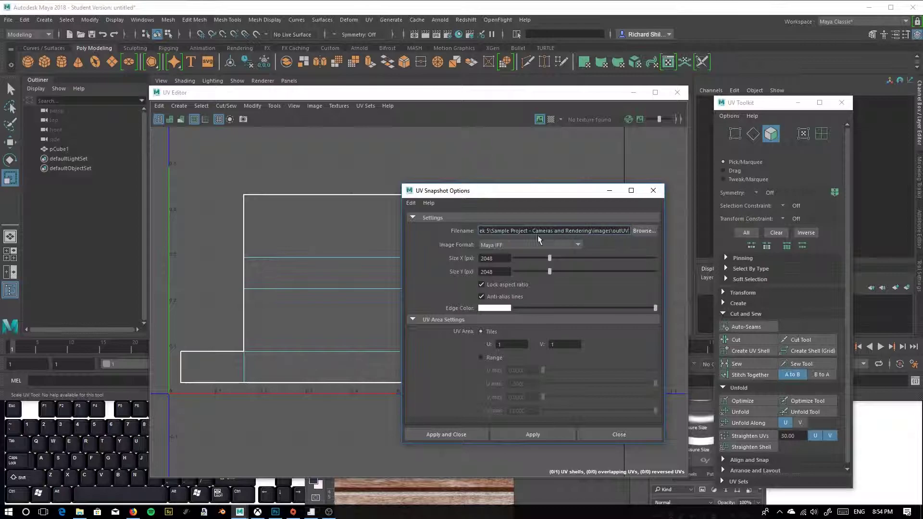
click(551, 244)
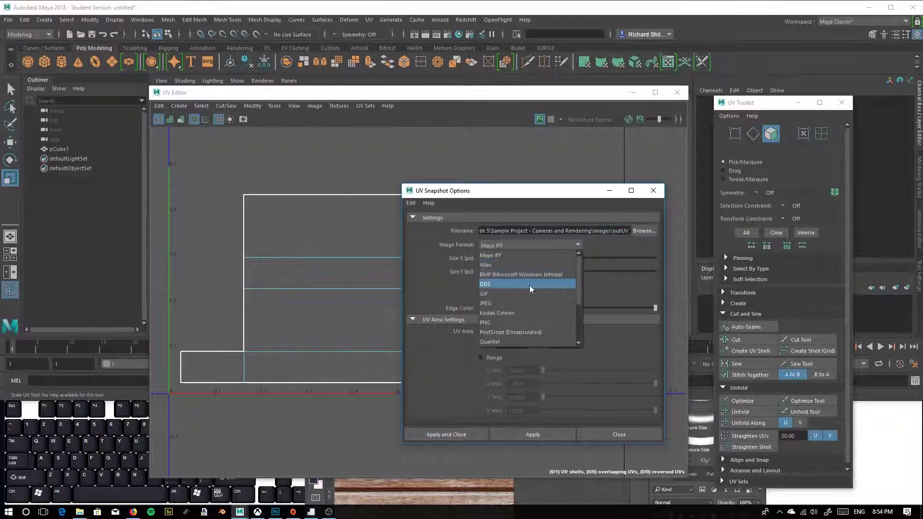
click(505, 321)
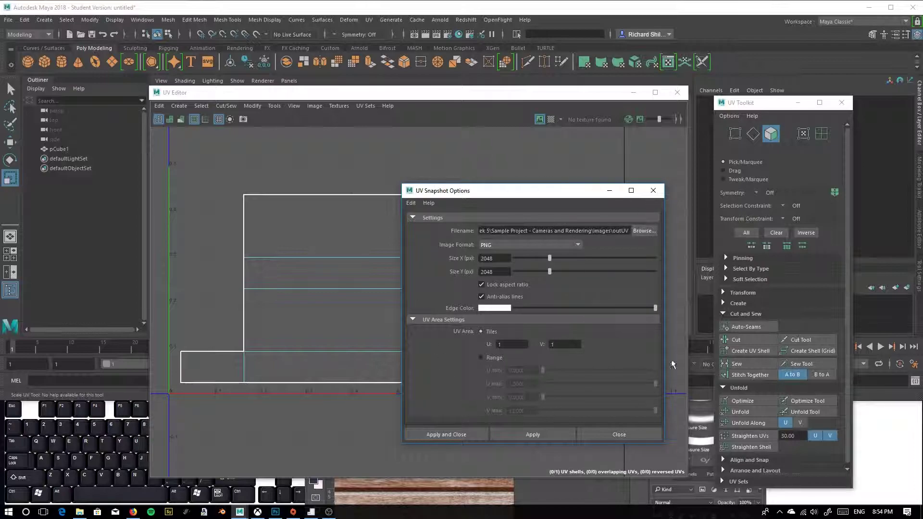
Examine how the UV shell sits within the full square UV tile that the snapshot captures.
drag(472, 204, 694, 226)
click(453, 212)
scroll(453, 215, down, 2)
click(437, 190)
alt+middle_drag(453, 179, 457, 288)
scroll(460, 258, down, 1)
alt+middle_drag(482, 245, 477, 254)
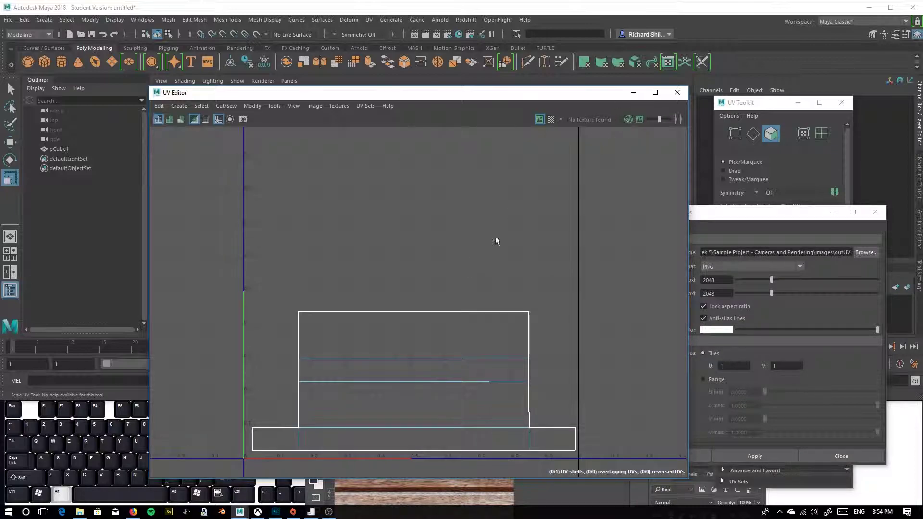
click(812, 30)
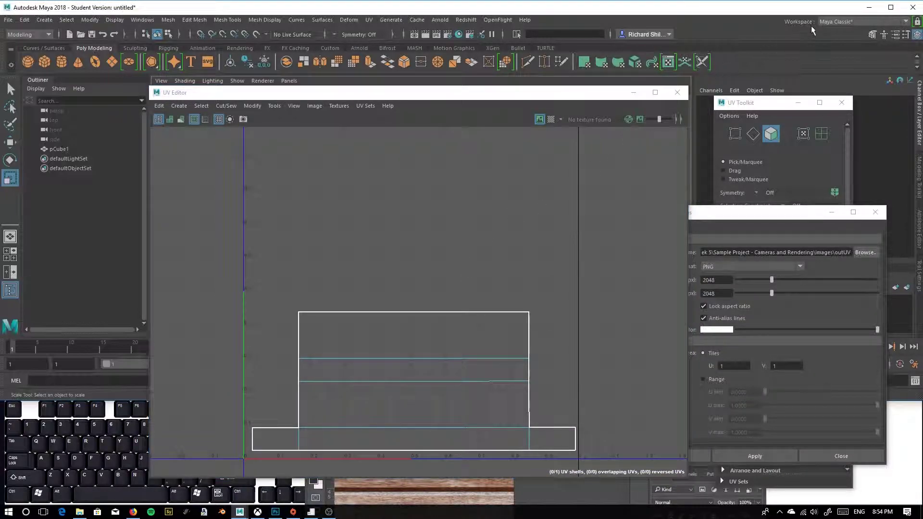
click(550, 95)
drag(689, 86, 810, 30)
scroll(570, 193, down, 1)
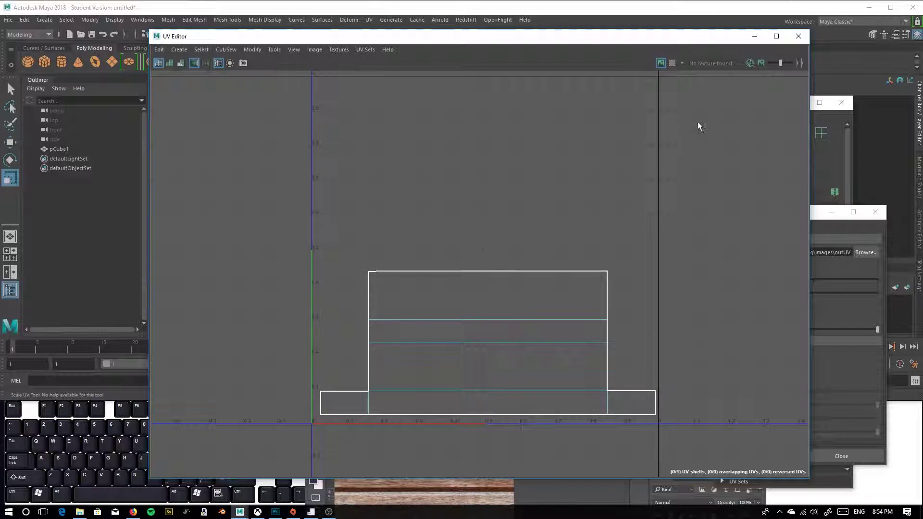
Minimize the UV Editor and set the UV snapshot size to 1024 by 1024 px.
click(755, 36)
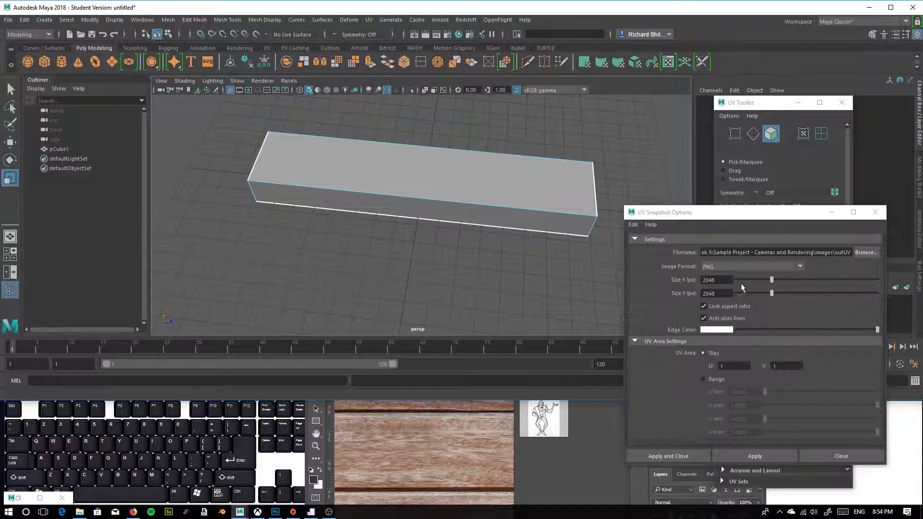
double_click(716, 280)
text(10)
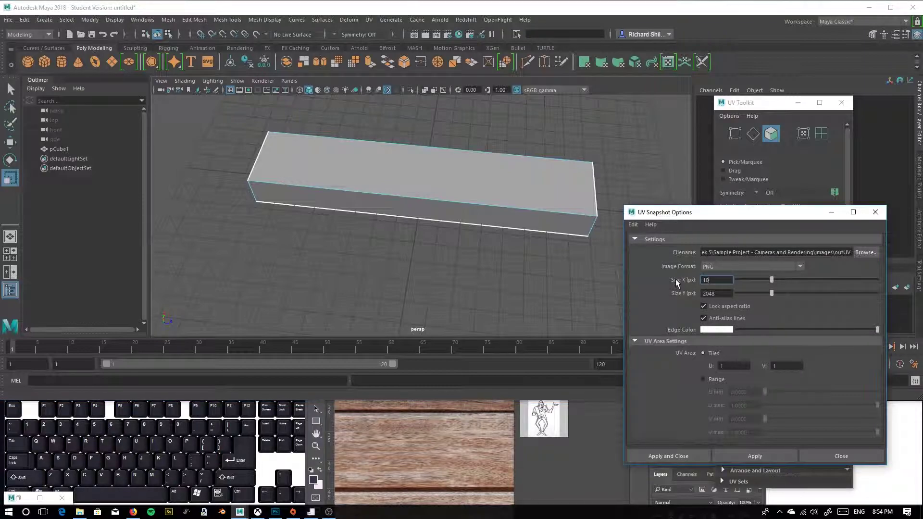
text(24)
key(Tab)
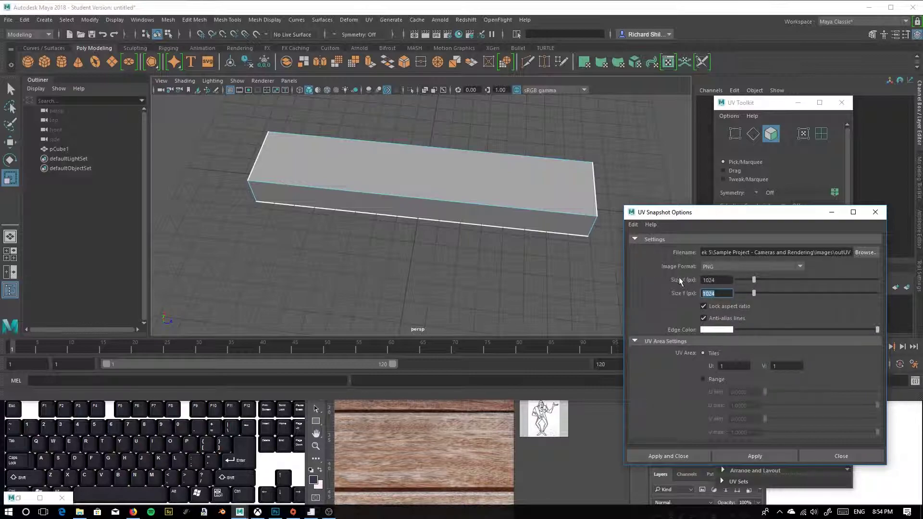
Select the whole box in object mode, save its UV snapshot as outUV in the project's images folder, and minimize the snapshot options.
drag(705, 213, 614, 130)
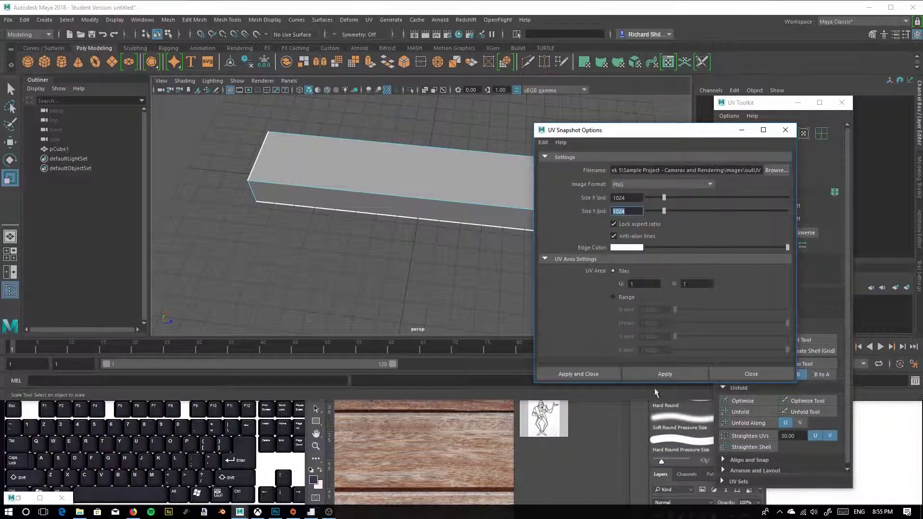
click(679, 377)
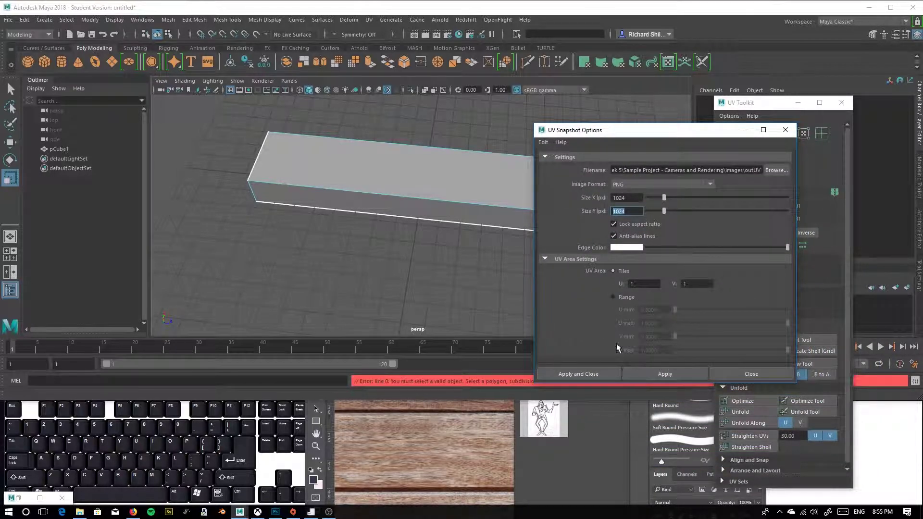
drag(601, 137, 192, 79)
right_drag(497, 194, 536, 185)
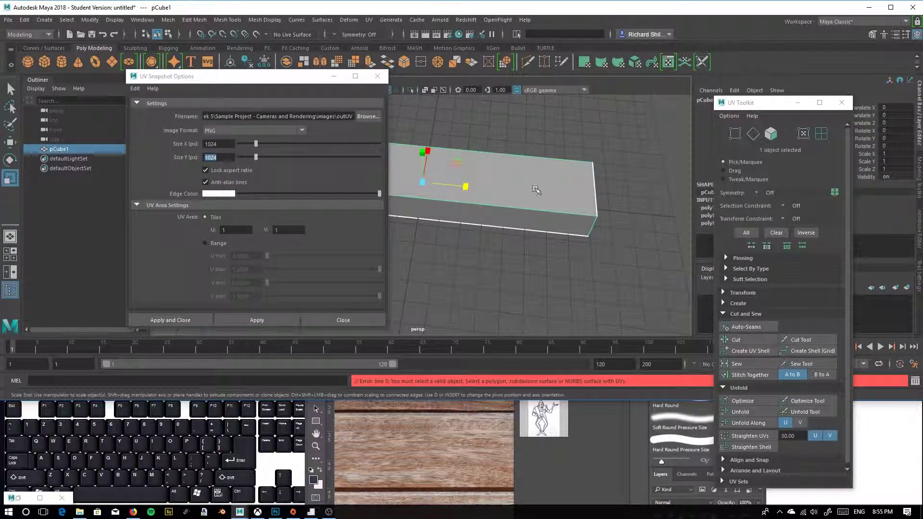
click(241, 319)
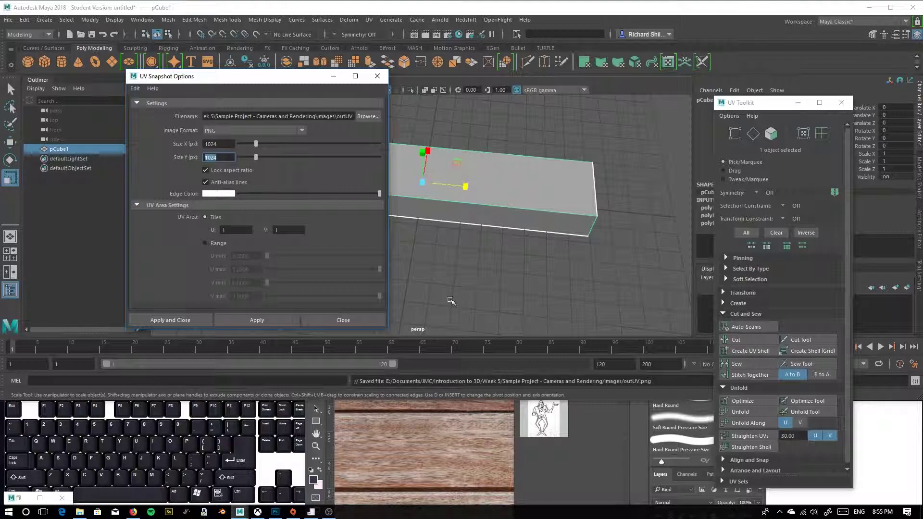
right_drag(497, 183, 534, 173)
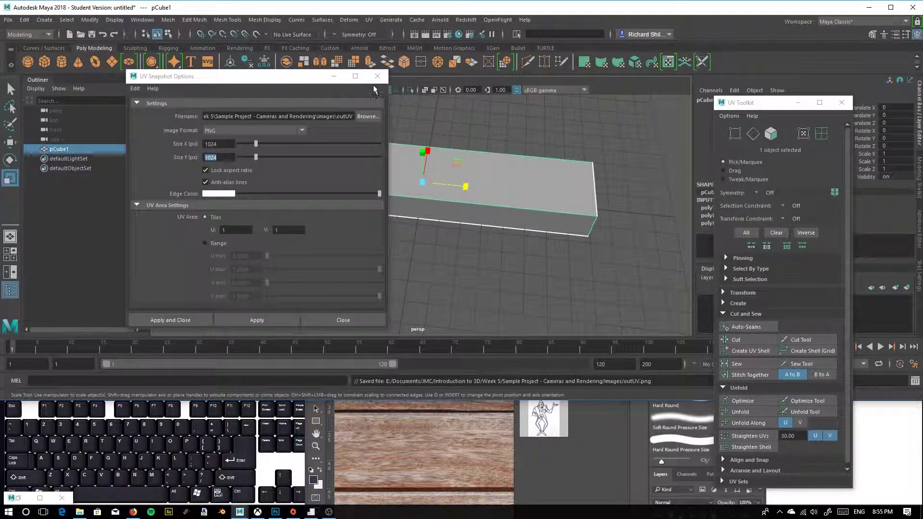
click(334, 77)
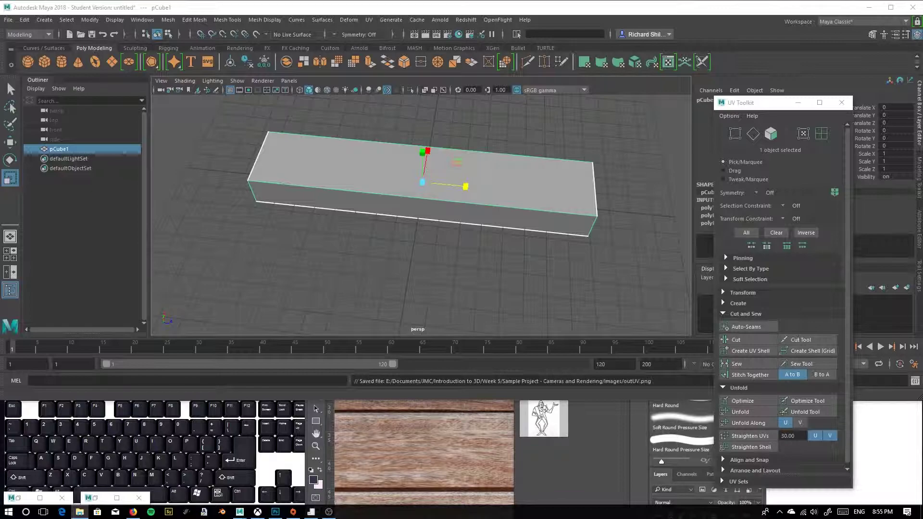
Switch to File Explorer, find outUV.png in the Sample Project - Cameras and Rendering images folder, and open it in Adobe Photoshop CC 2018.
drag(922, 231, 449, 44)
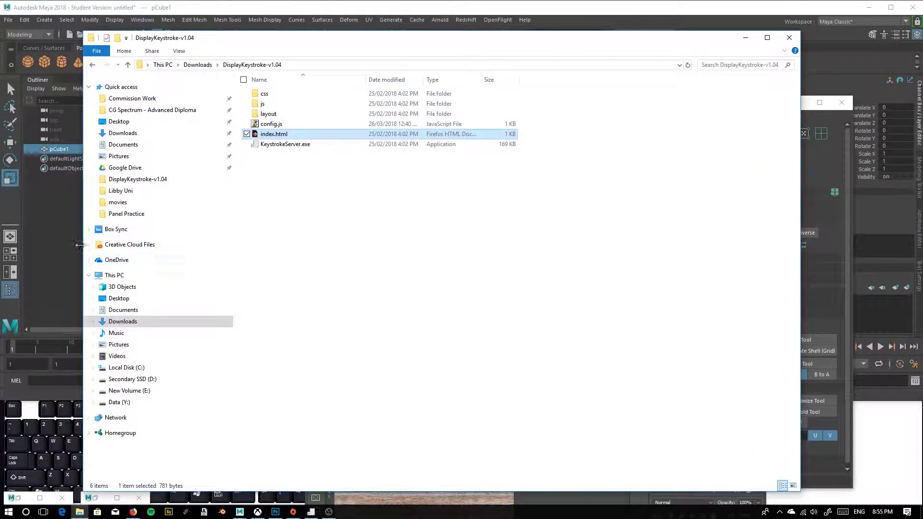
click(114, 121)
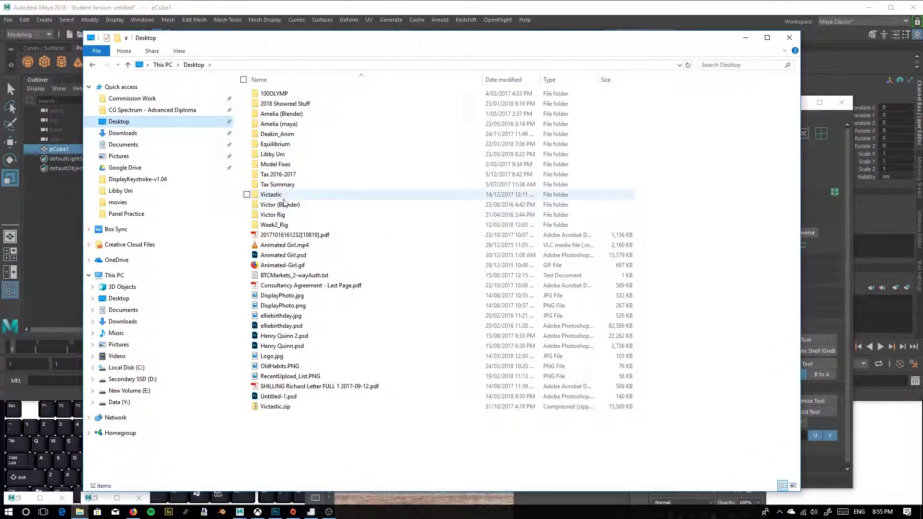
click(125, 311)
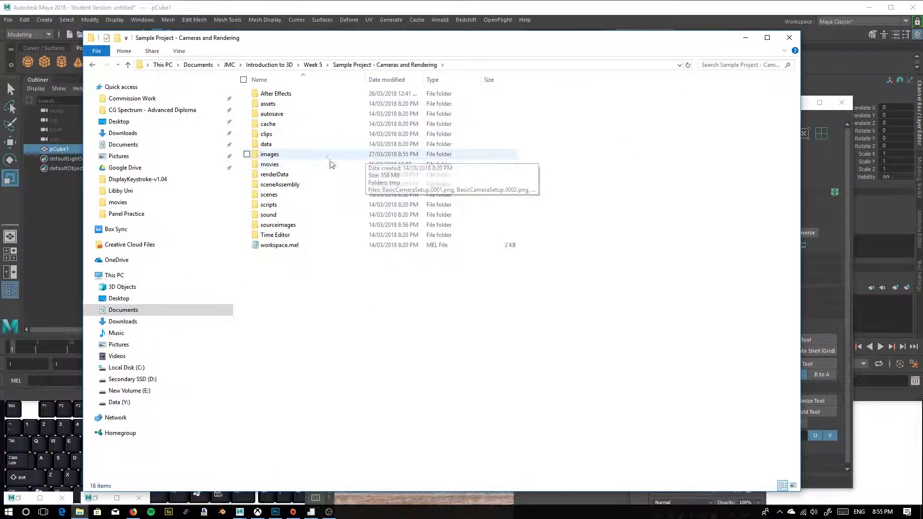
double_click(280, 155)
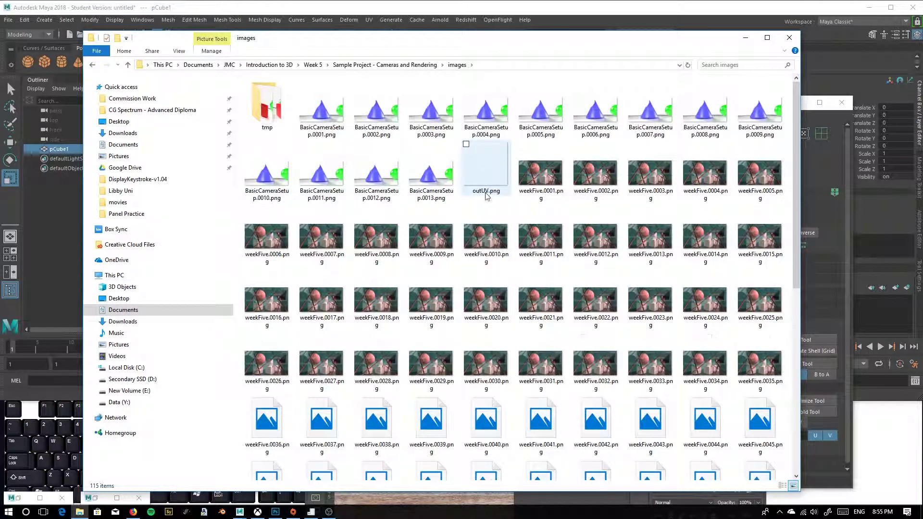
right_click(481, 169)
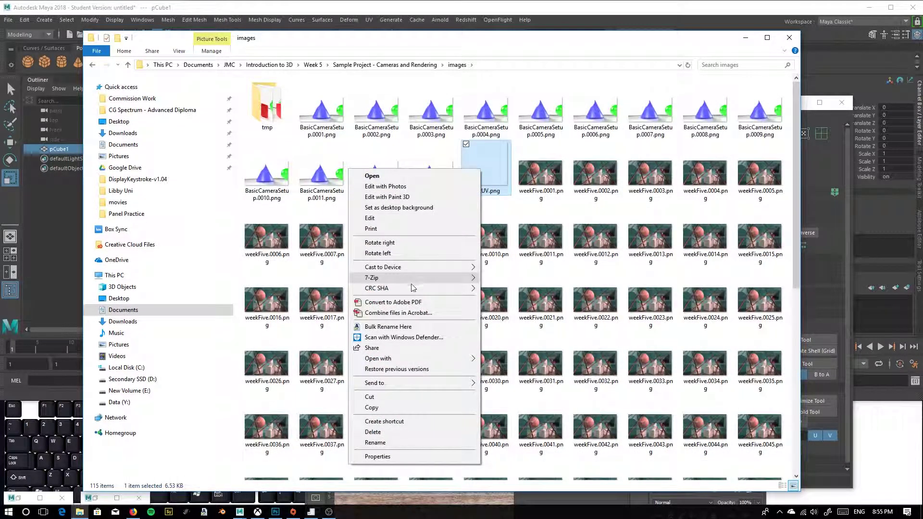
mouse_move(384, 359)
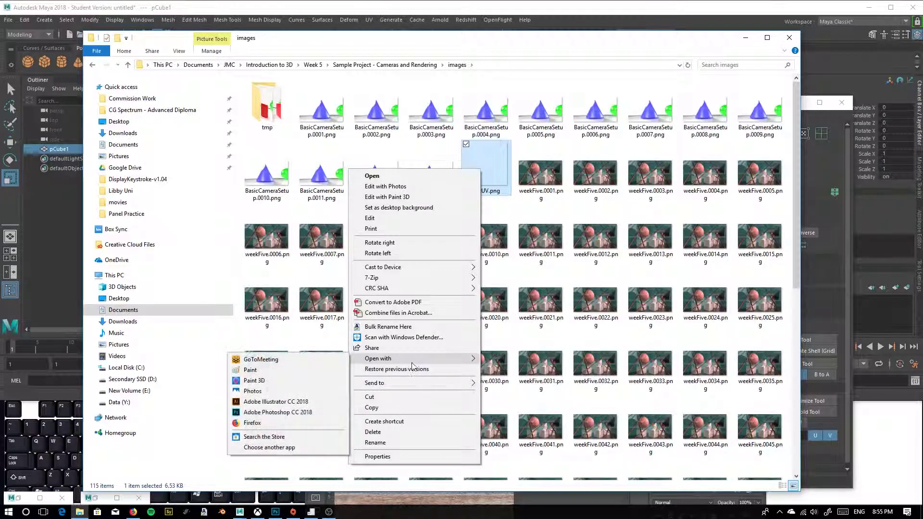
click(278, 412)
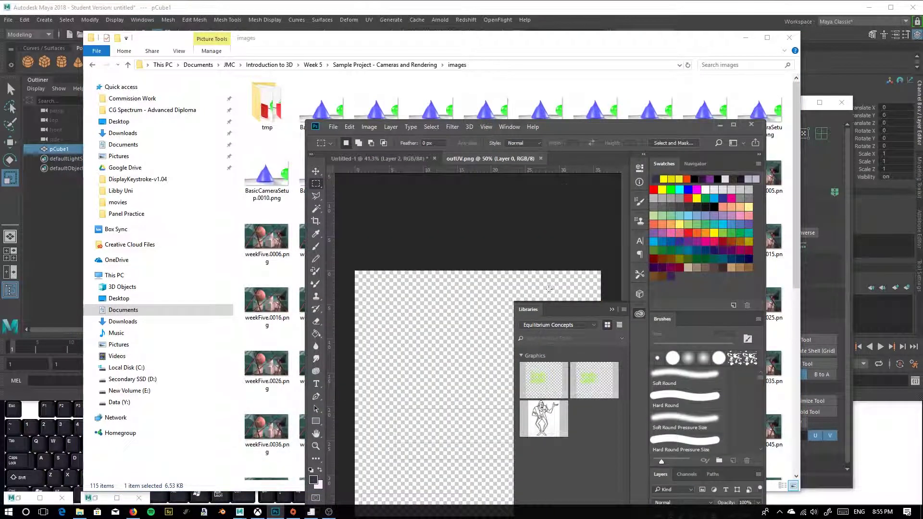
double_click(561, 125)
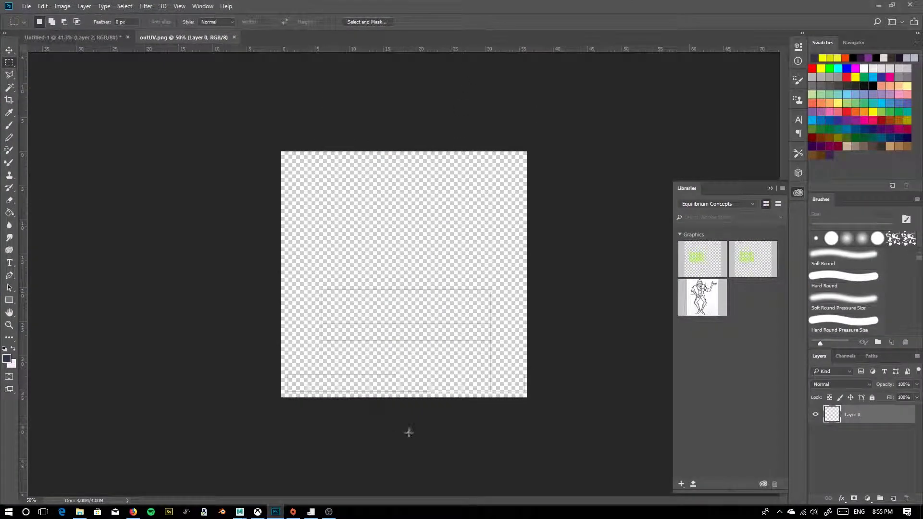
alt+scroll(354, 377, up, 2)
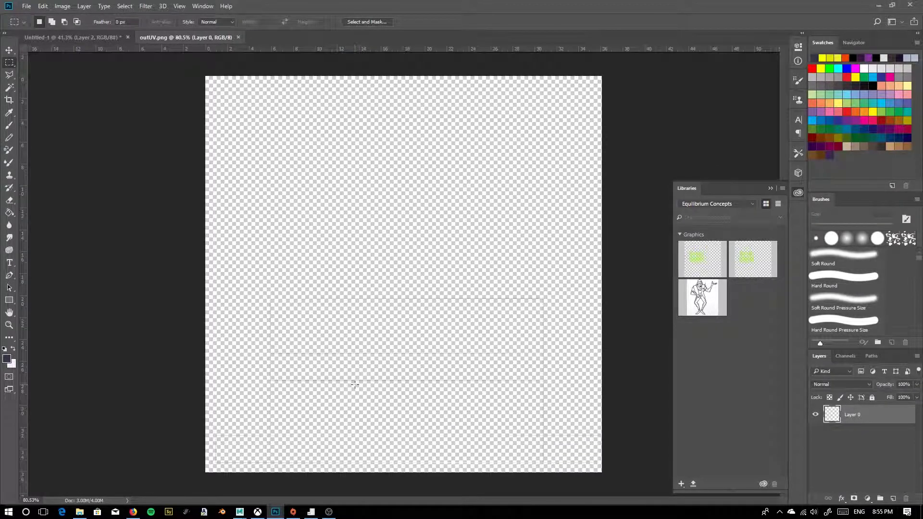
Add a new layer beneath the UV outline layer and fill it with the dark blue foreground colour.
ctrl+click(893, 499)
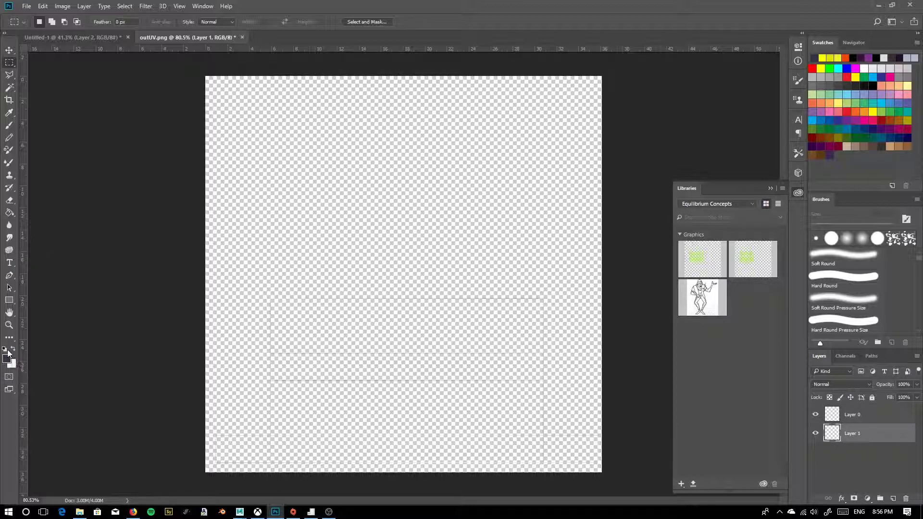
click(11, 214)
click(277, 218)
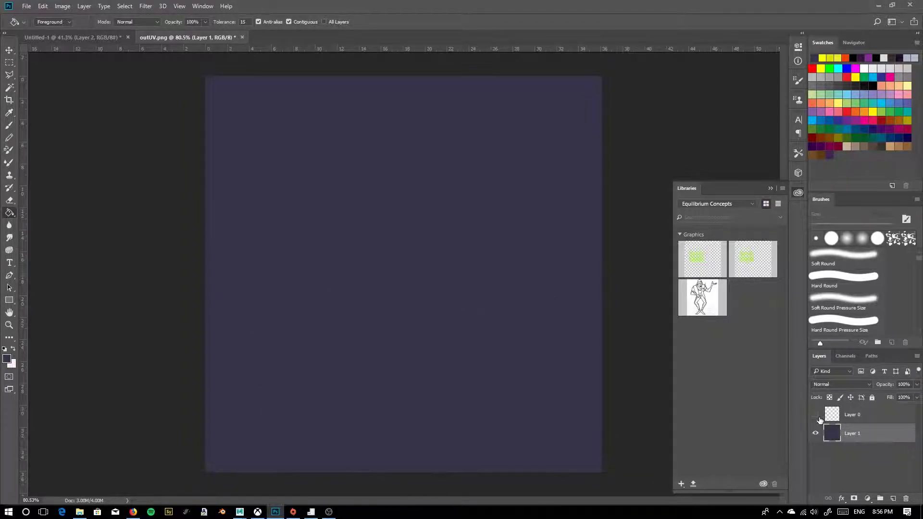
click(852, 415)
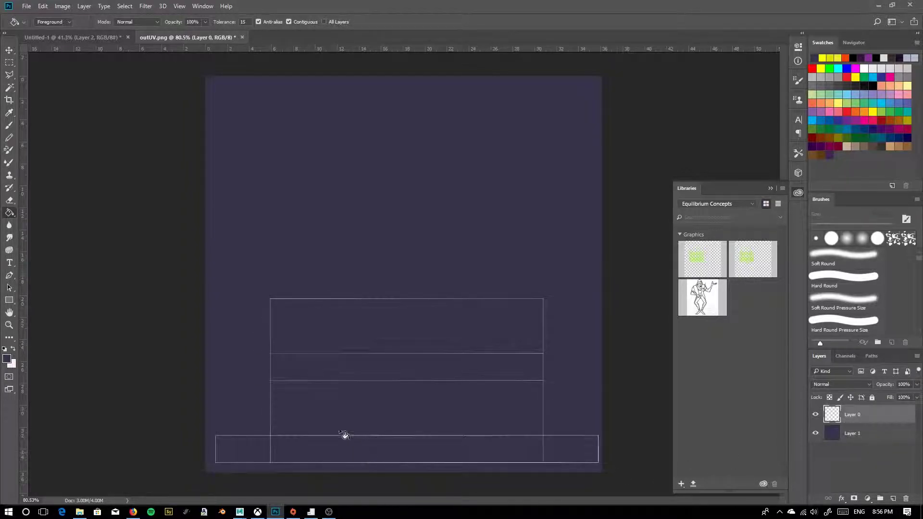
click(854, 432)
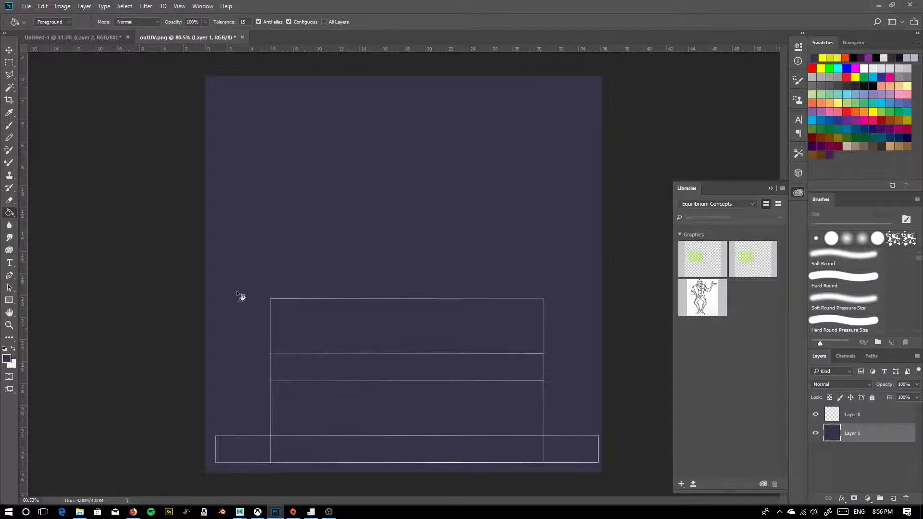
Switch to the Untitled-1 wood texture document and hide the end-grain wood on Layer 2.
click(59, 41)
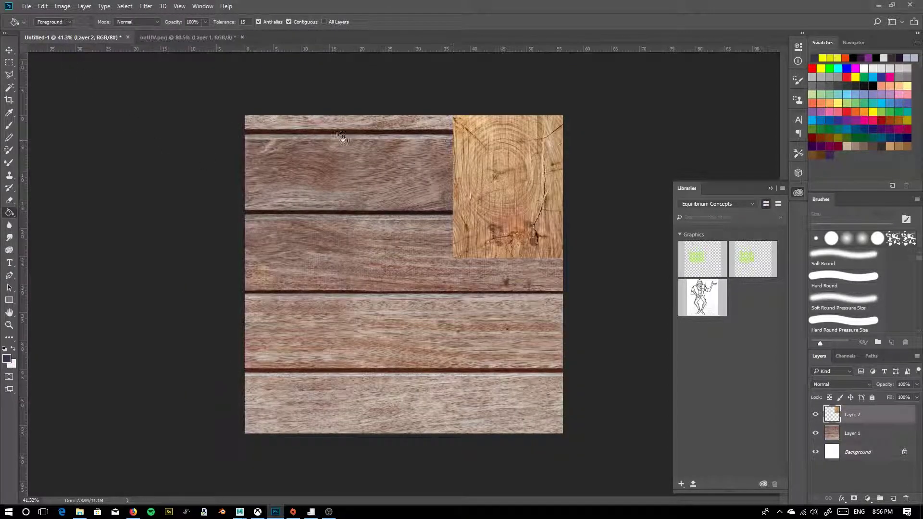
click(816, 416)
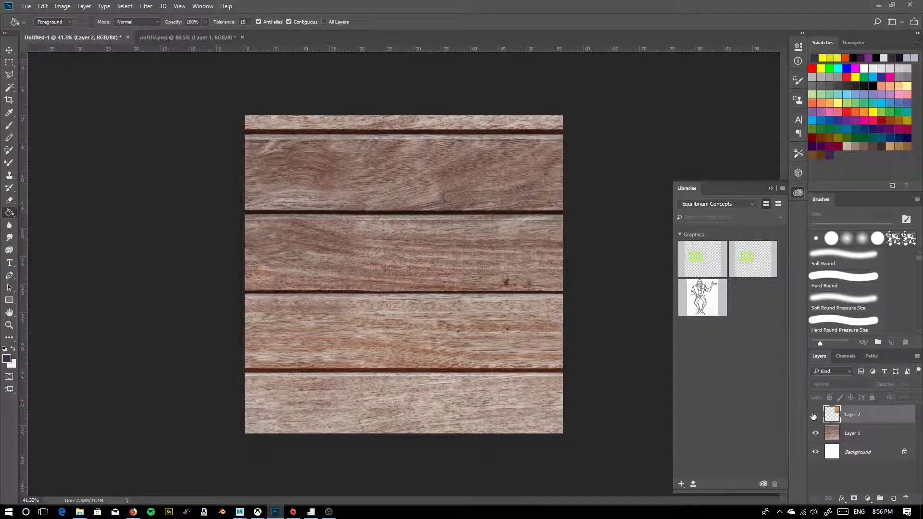
Select the entire wood plank image on Layer 1 and restore the program window to a smaller size.
click(837, 437)
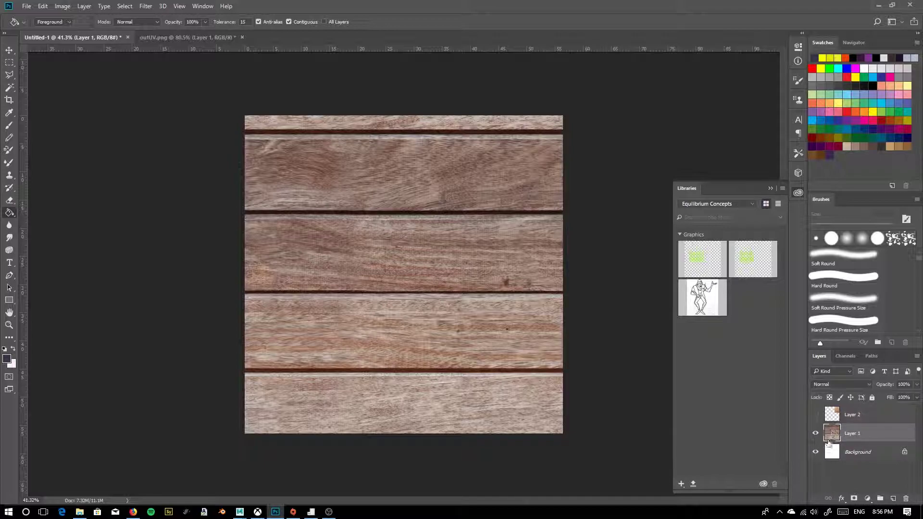
key(ctrl+a)
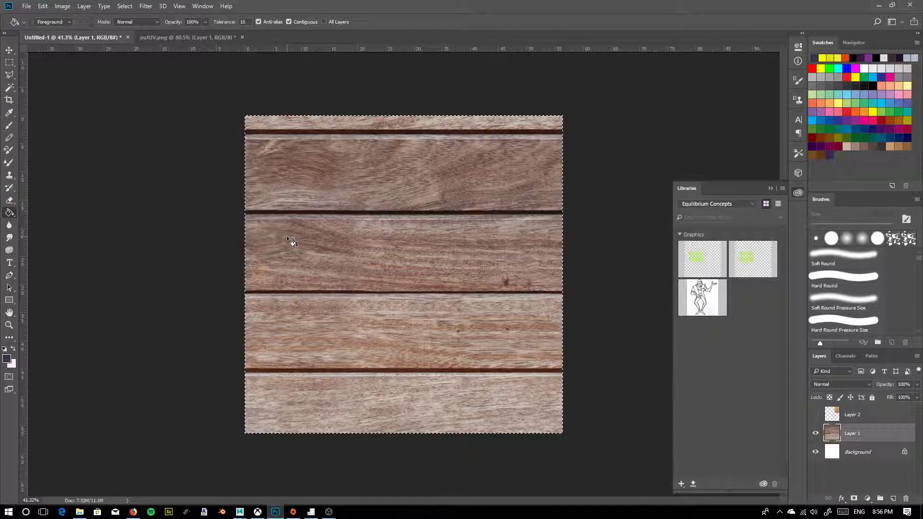
click(894, 5)
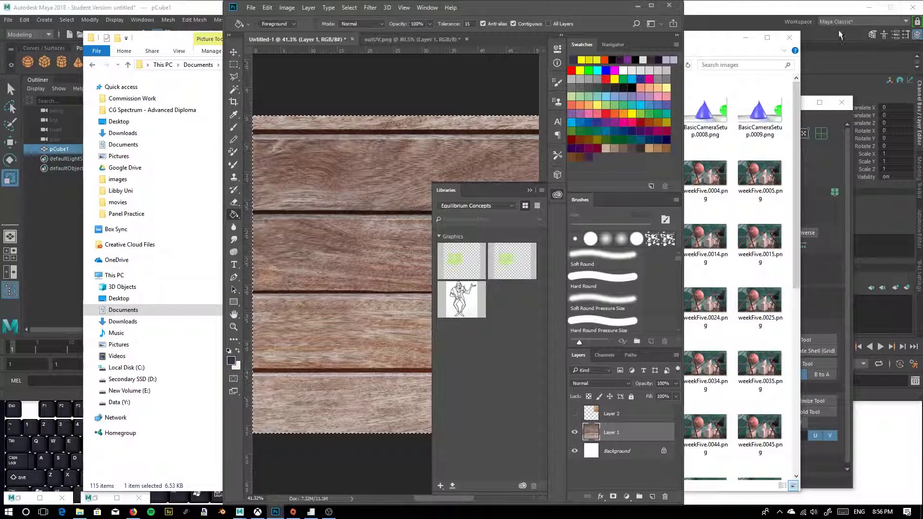
click(759, 36)
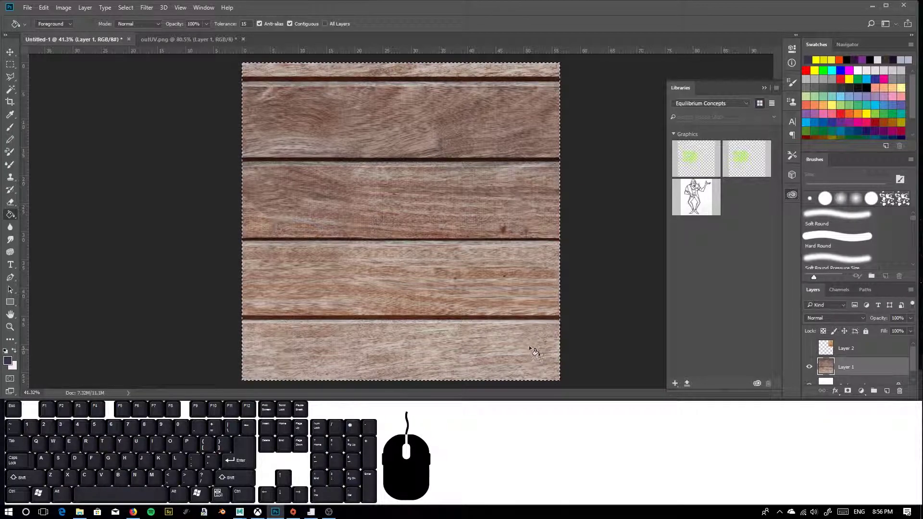
Copy the selected wood planks and paste them into outUV.png between the UV outline and the dark blue layer.
click(164, 39)
scroll(375, 328, down, 3)
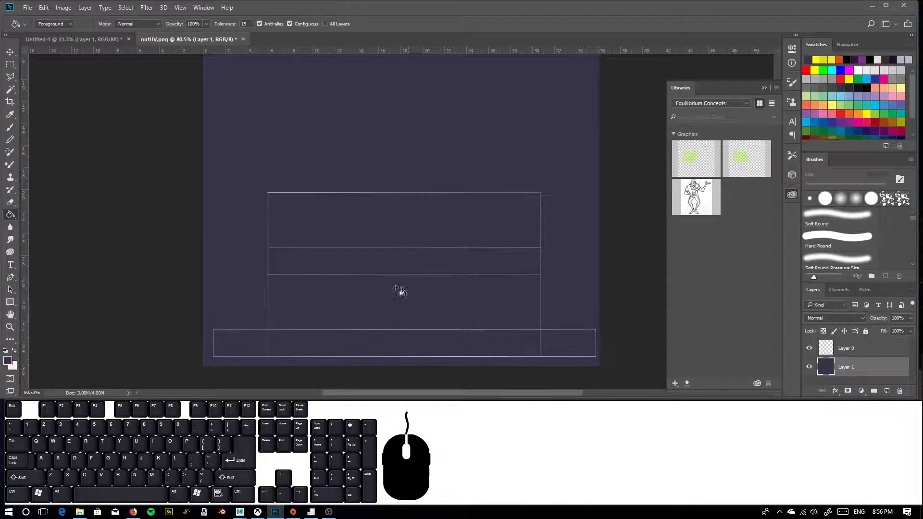
click(63, 39)
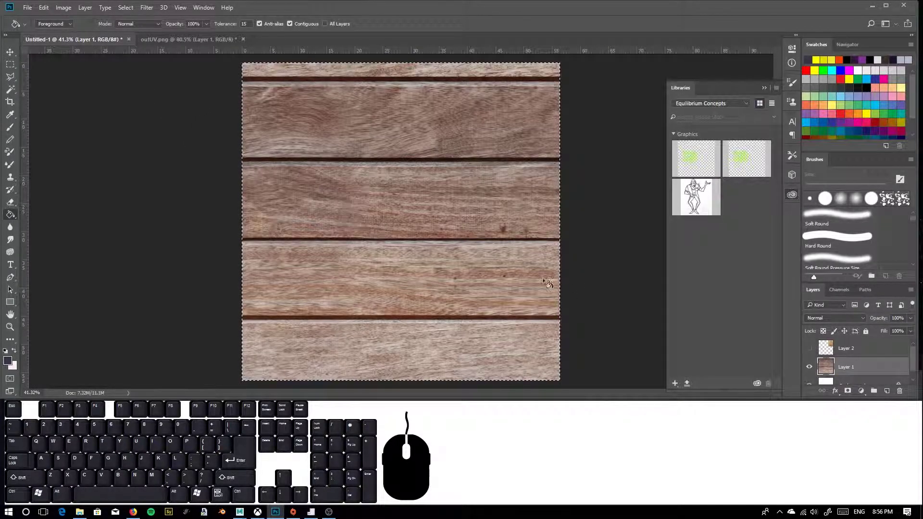
key(ctrl+c)
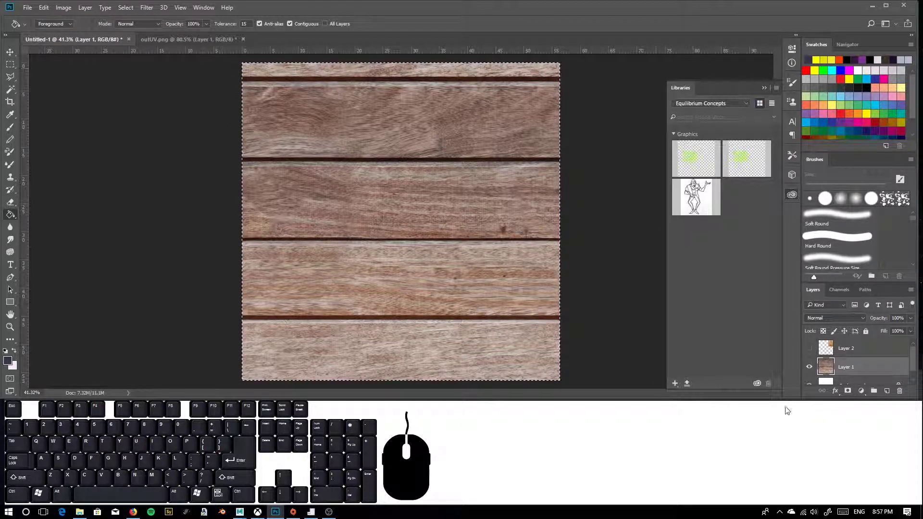
click(202, 38)
key(ctrl+v)
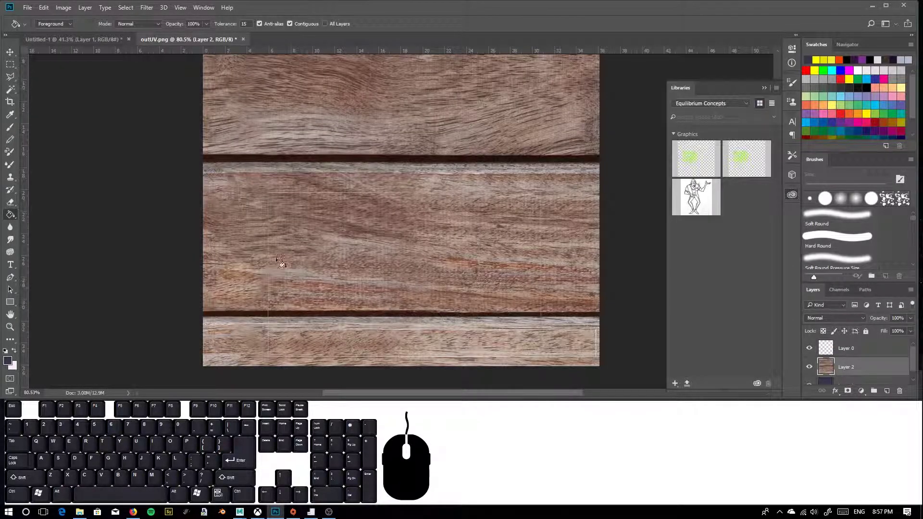
Free-transform the pasted planks on Layer 2 proportionally down to about 26% and move them to the left edge of the stacked UV faces.
scroll(357, 187, down, 3)
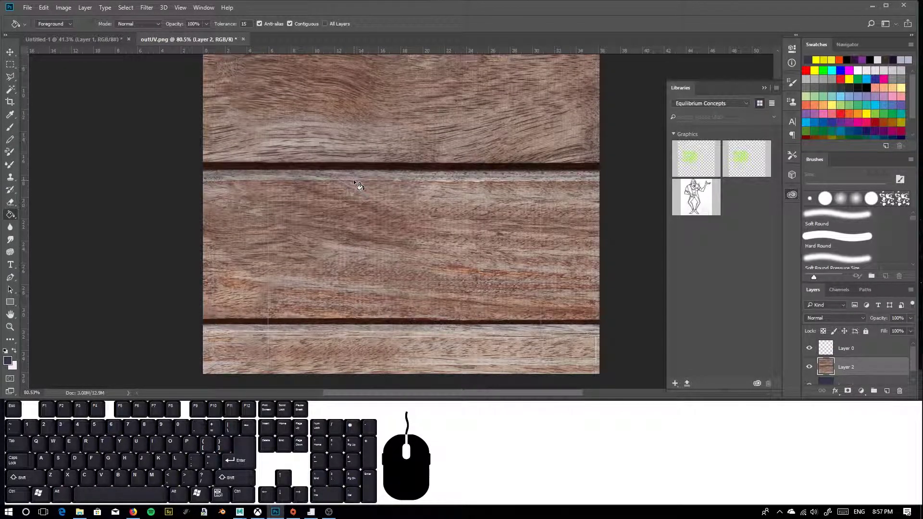
alt+scroll(375, 192, down, 2)
scroll(876, 376, down, 1)
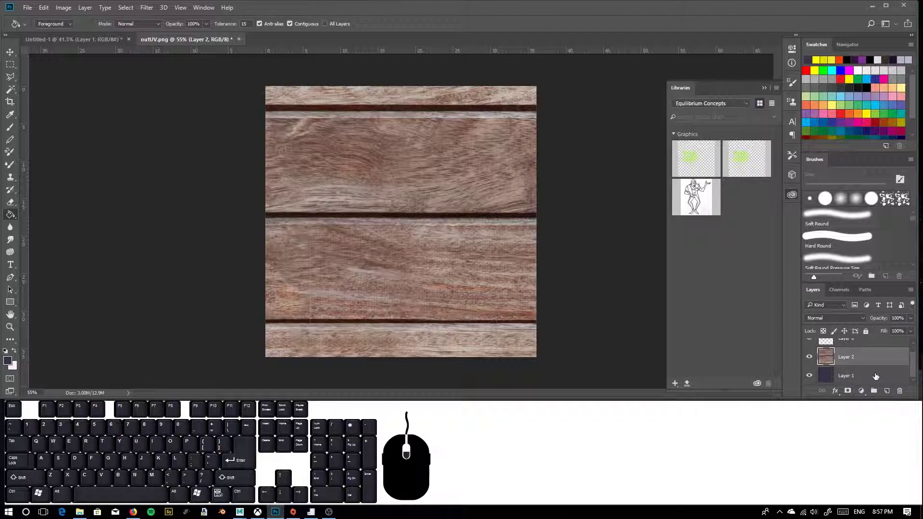
click(13, 66)
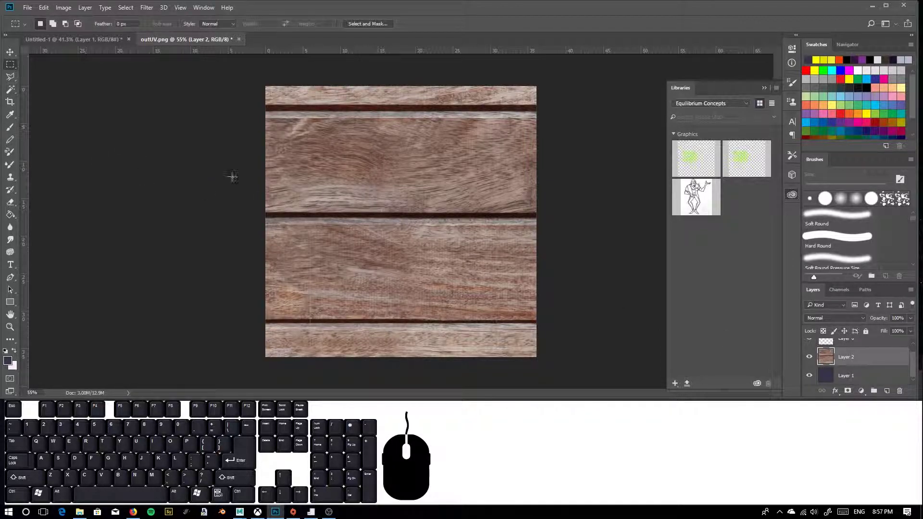
alt+scroll(389, 211, down, 3)
right_click(389, 210)
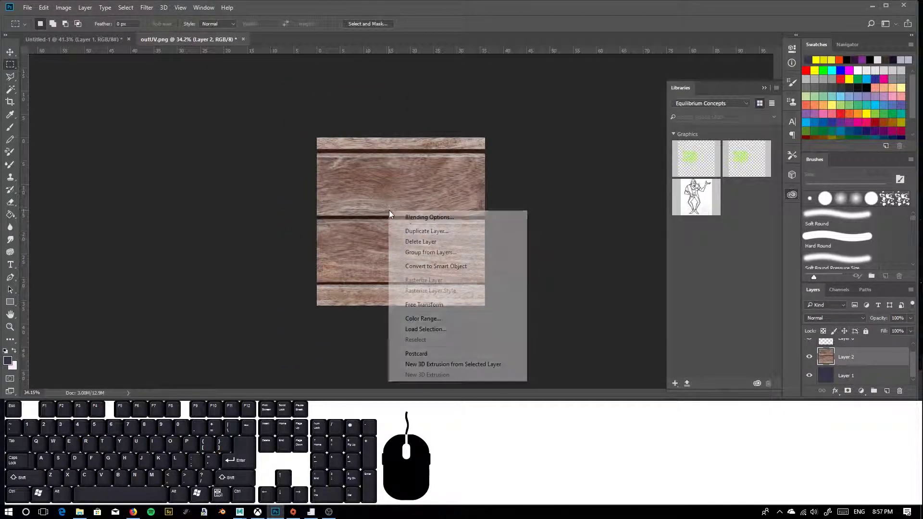
click(507, 306)
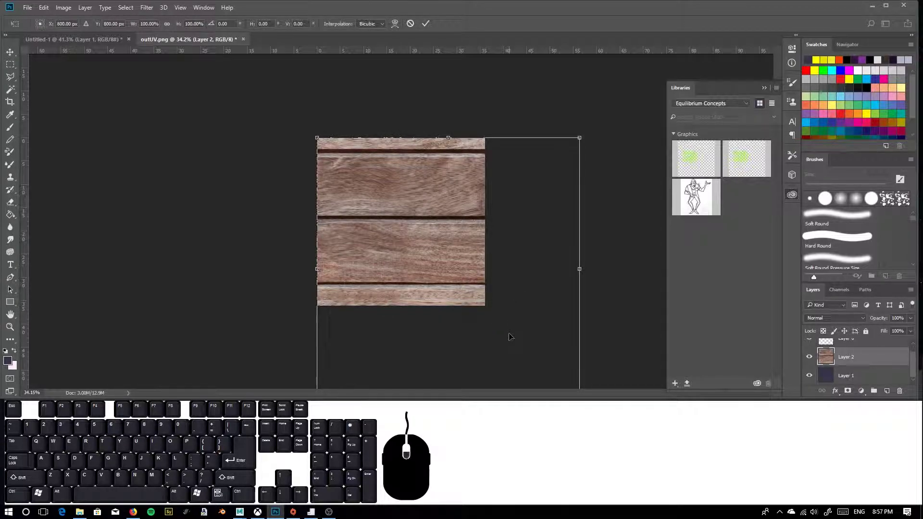
alt+shift+drag(580, 138, 497, 217)
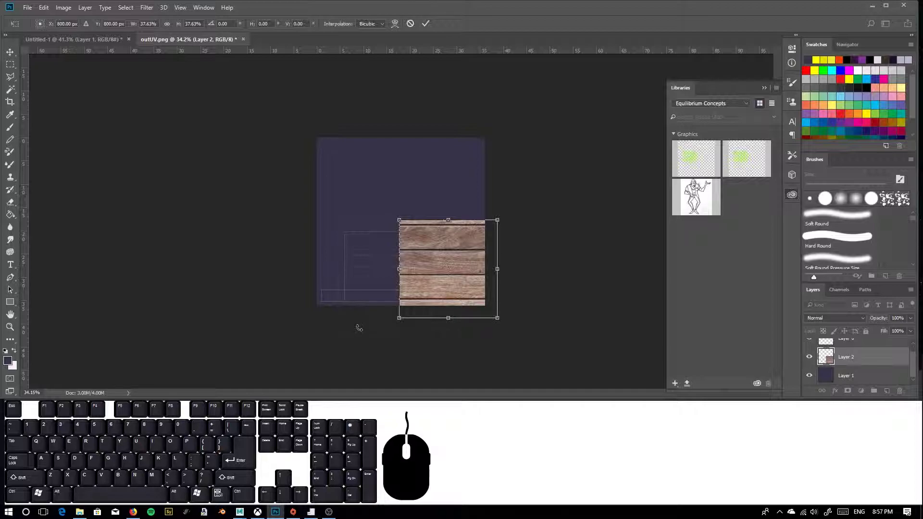
alt+scroll(380, 346, up, 2)
alt+shift+drag(557, 219, 532, 243)
alt+scroll(456, 337, up, 1)
drag(456, 336, 319, 339)
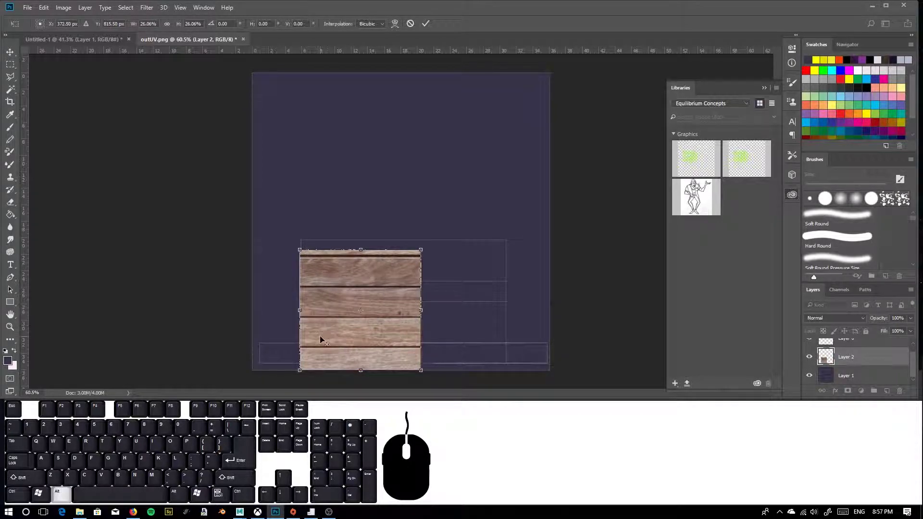
Enlarge the planks to about 47%, position them across the full width of the stacked UV faces, and apply the transform.
alt+scroll(319, 340, up, 1)
drag(442, 243, 490, 191)
drag(384, 261, 428, 267)
alt+shift+drag(535, 207, 555, 186)
drag(514, 251, 520, 263)
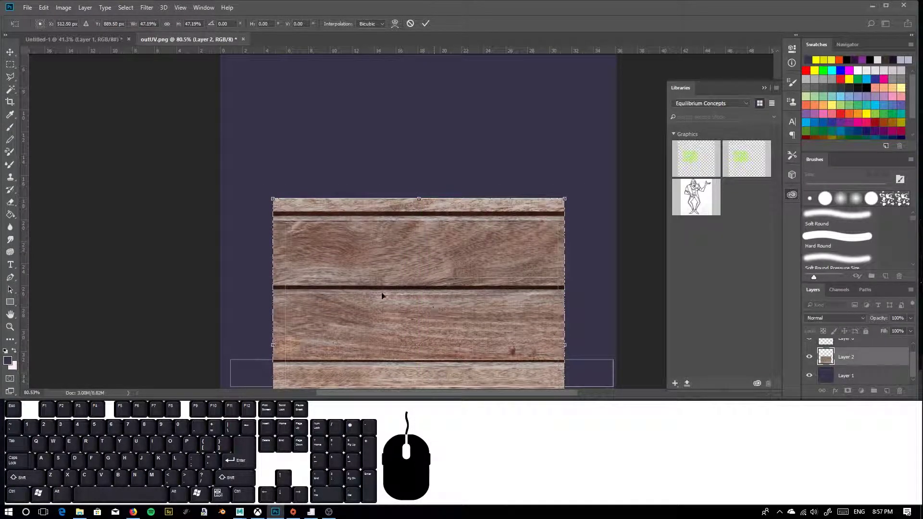
scroll(385, 299, down, 4)
key(Return)
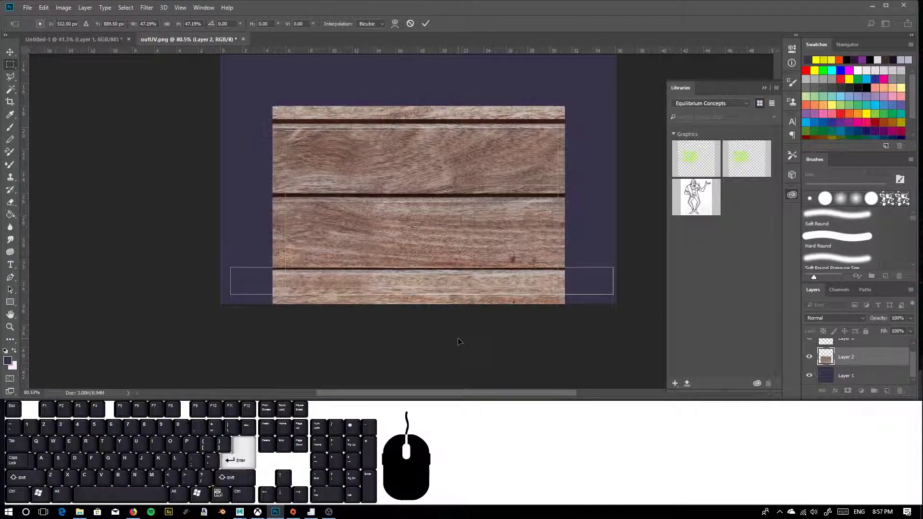
Lower the opacity of the plank layer, Layer 2, to 43% to show the UV outline through the wood.
alt+scroll(390, 263, up, 3)
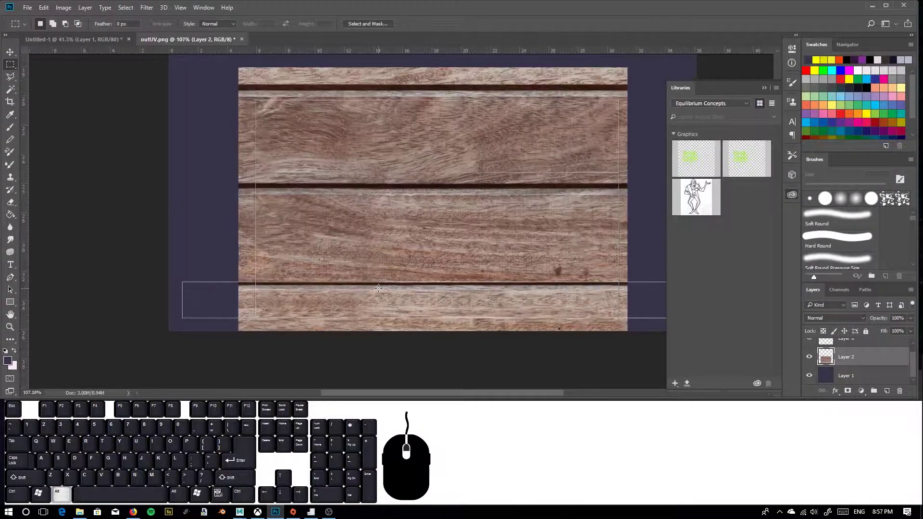
scroll(846, 367, up, 1)
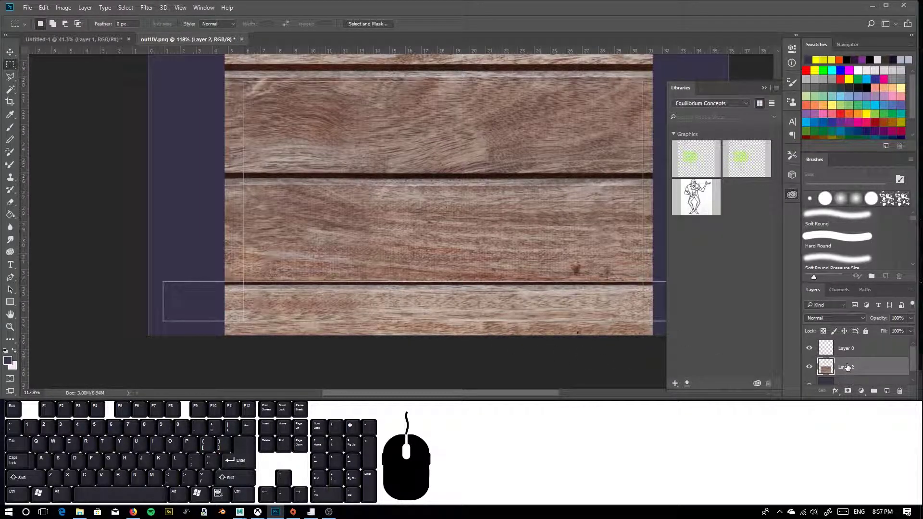
click(911, 318)
drag(912, 331, 886, 333)
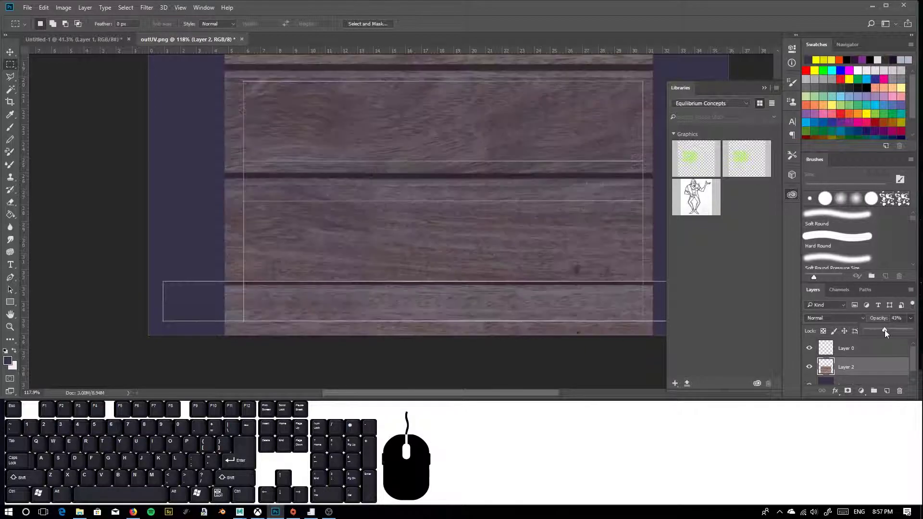
alt+scroll(299, 148, down, 3)
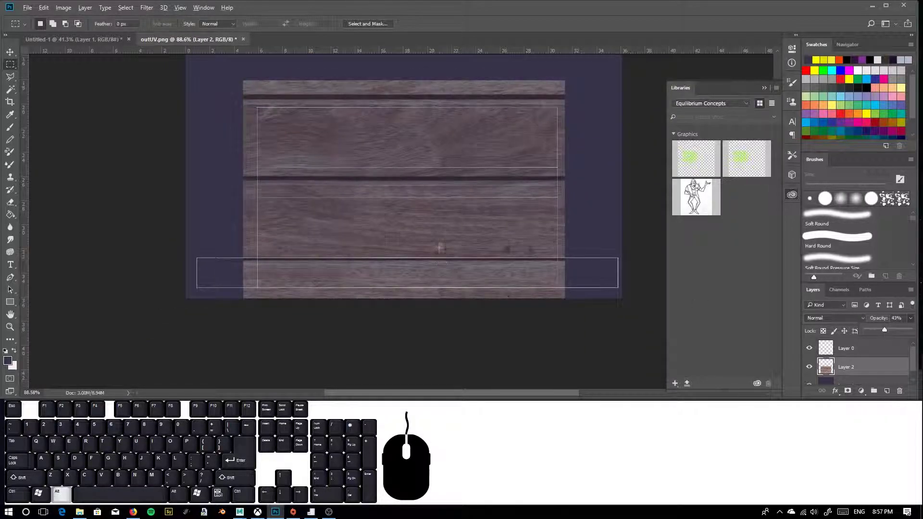
alt+scroll(525, 217, up, 1)
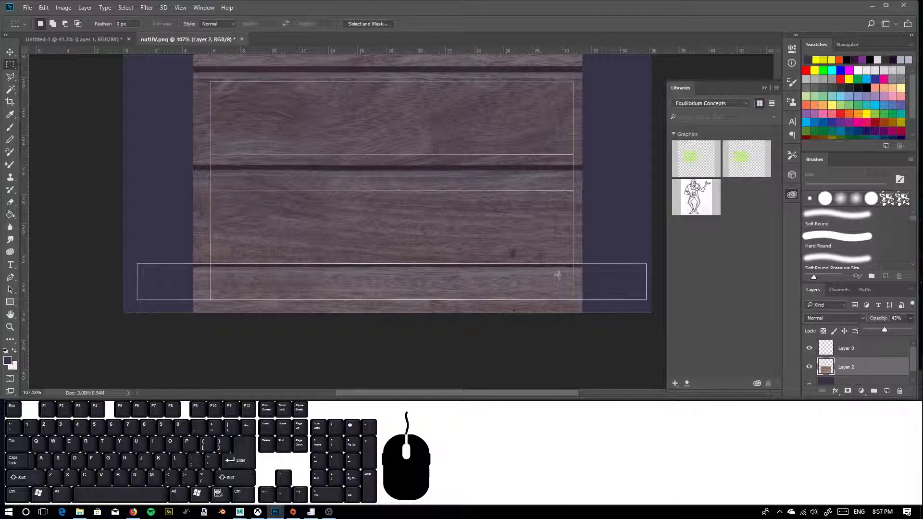
Duplicate Layer 2 as Layer 2 copy within outUV.png.
click(841, 369)
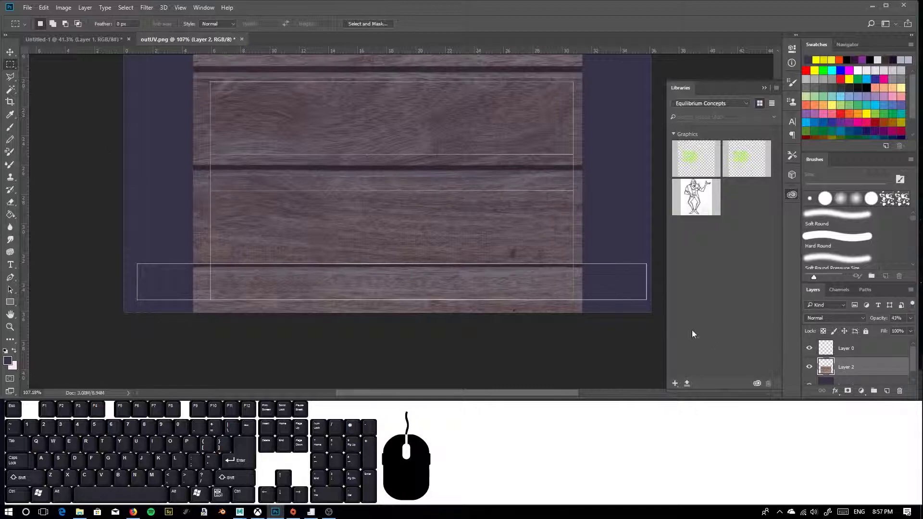
right_click(865, 369)
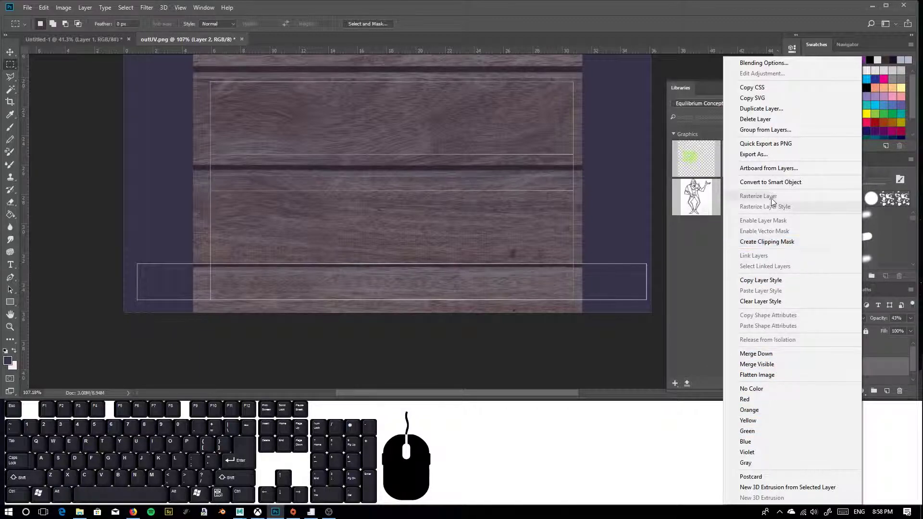
click(769, 109)
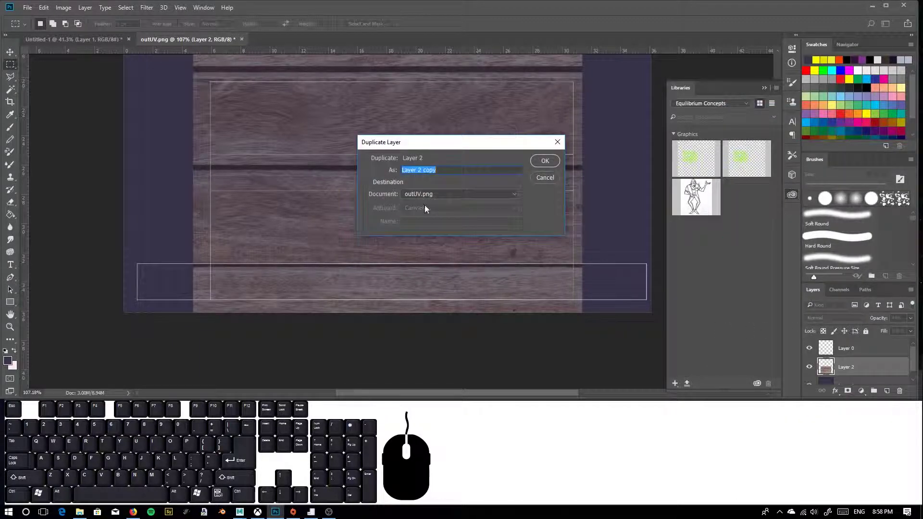
click(545, 161)
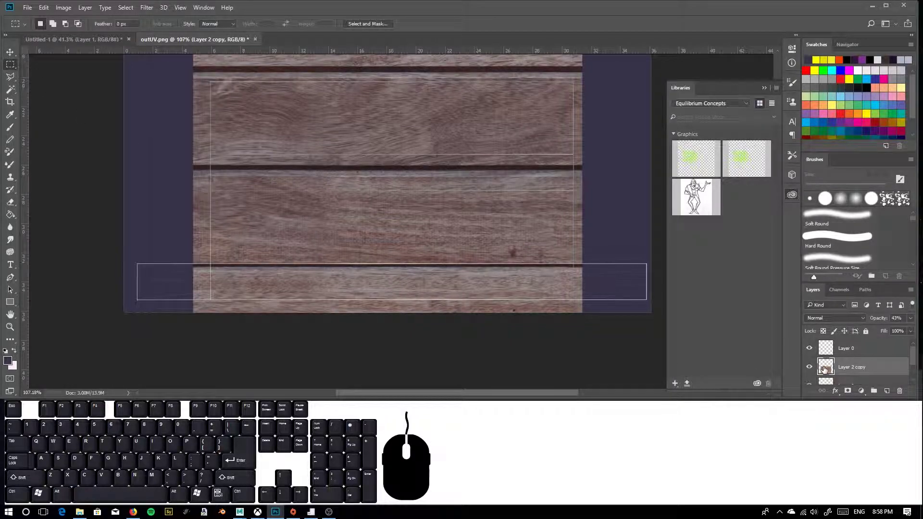
Set the opacity of Layer 2 copy to 100% and hide the original Layer 2.
scroll(825, 367, down, 2)
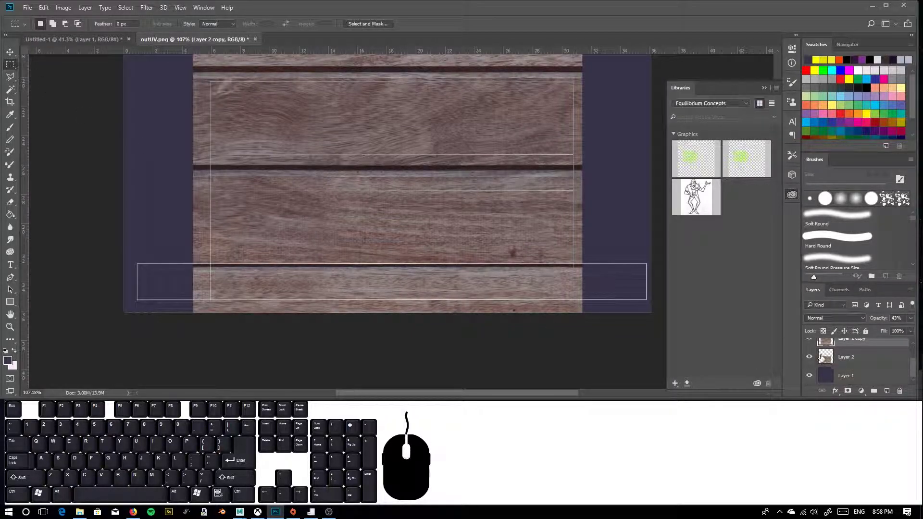
click(810, 357)
click(909, 318)
drag(903, 330, 864, 328)
click(850, 361)
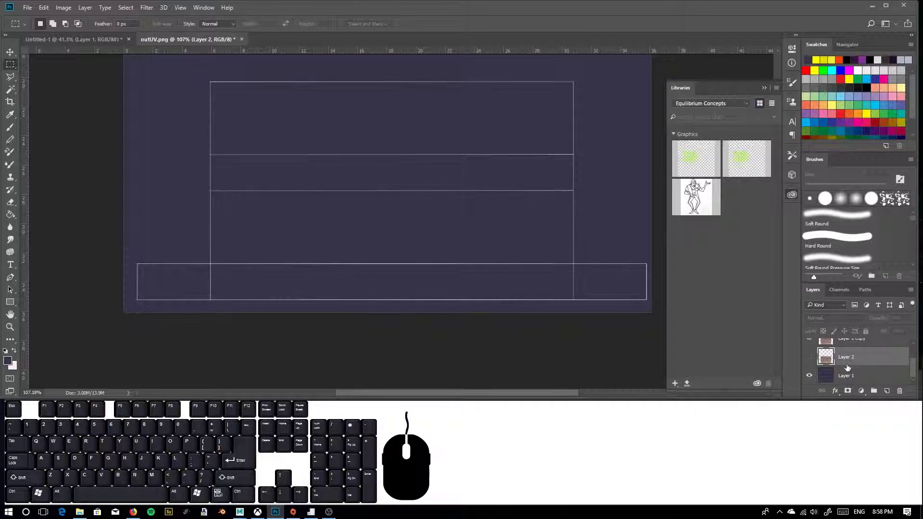
scroll(845, 370, up, 1)
click(857, 362)
click(810, 375)
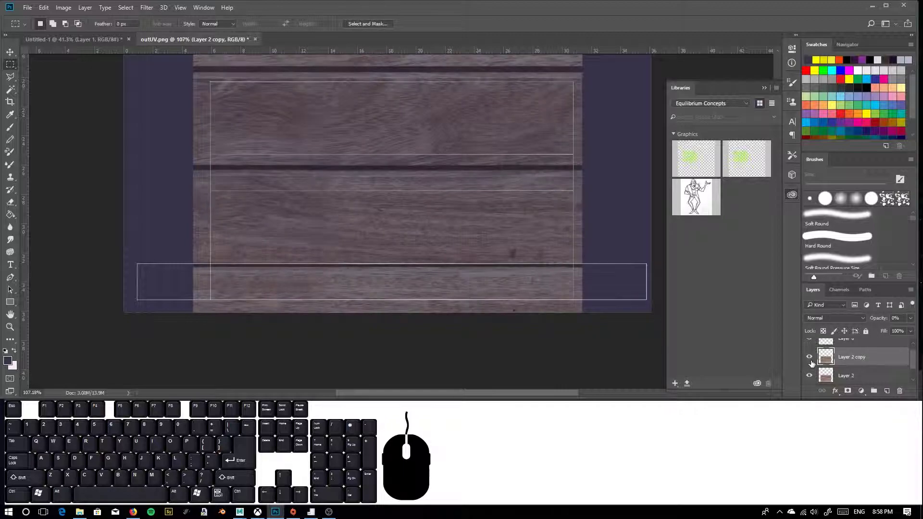
click(910, 319)
drag(899, 329, 913, 330)
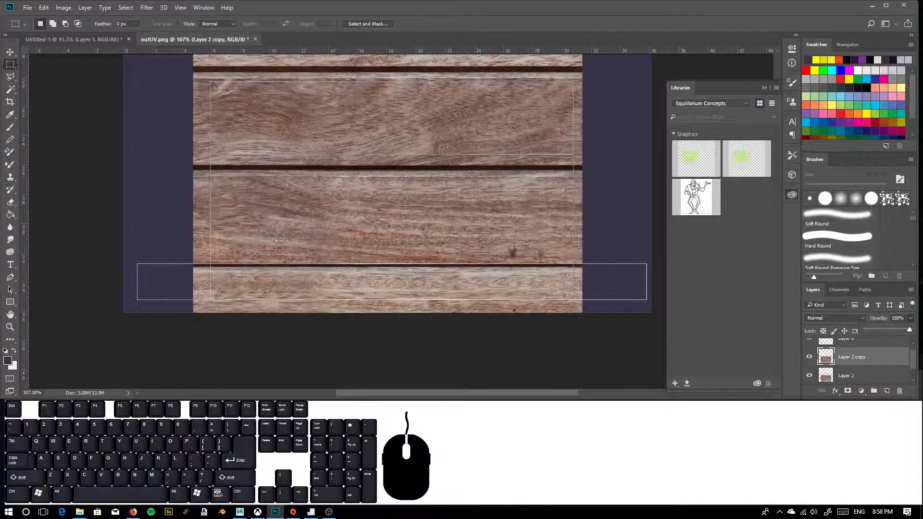
click(810, 377)
Free-transform Layer 2 copy, moving its planks up and slightly right over the UV faces, and apply the move.
right_click(309, 208)
click(348, 305)
scroll(470, 310, down, 1)
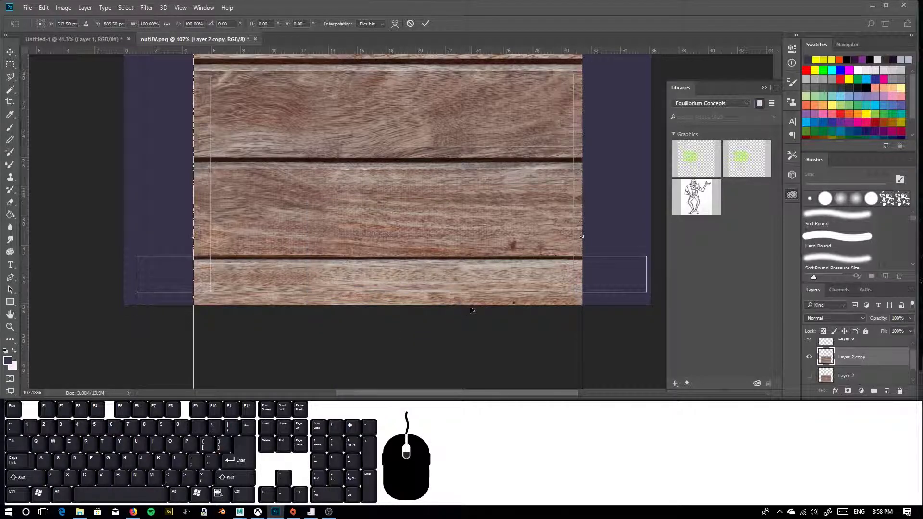
scroll(470, 310, down, 4)
scroll(331, 134, up, 3)
drag(306, 234, 318, 169)
key(Return)
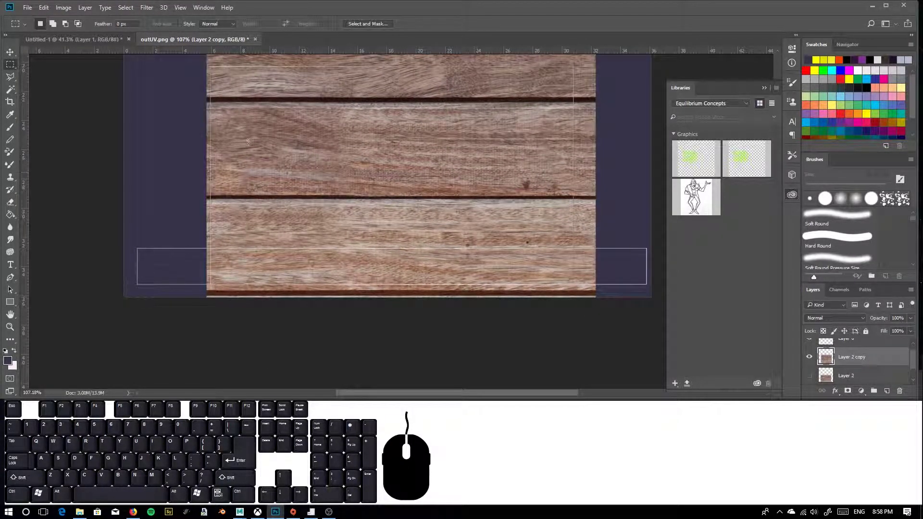
Delete the planks of Layer 2 copy above the lower edge of the topmost UV face using a rectangular selection, and deselect.
scroll(140, 166, up, 5)
mouse_move(194, 77)
mouse_down()
mouse_move(236, 141)
mouse_move(655, 258)
mouse_move(648, 224)
mouse_move(636, 252)
mouse_up()
key(Delete)
scroll(385, 279, down, 1)
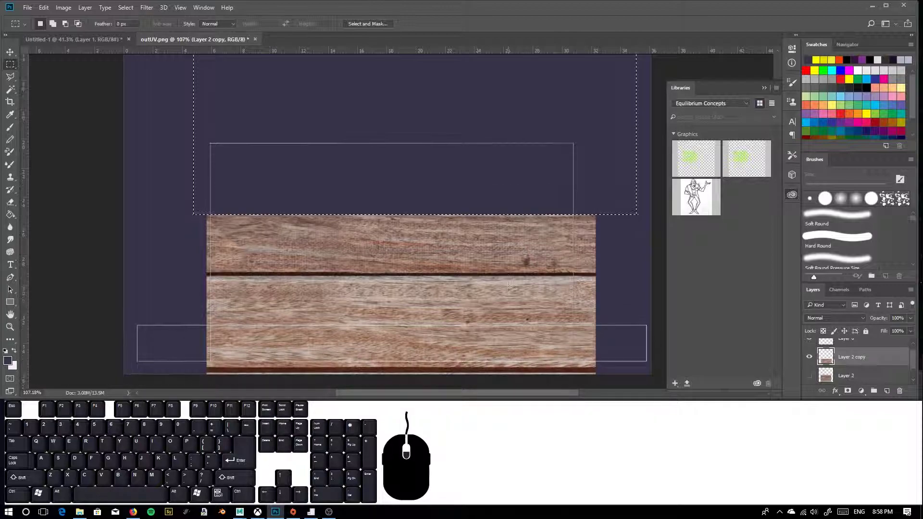
click(148, 264)
alt+scroll(190, 273, up, 5)
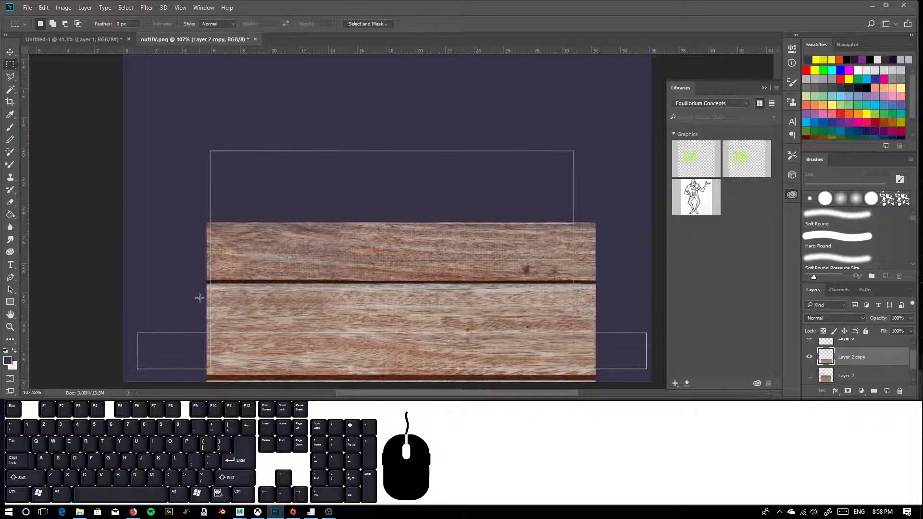
alt+scroll(198, 264, down, 5)
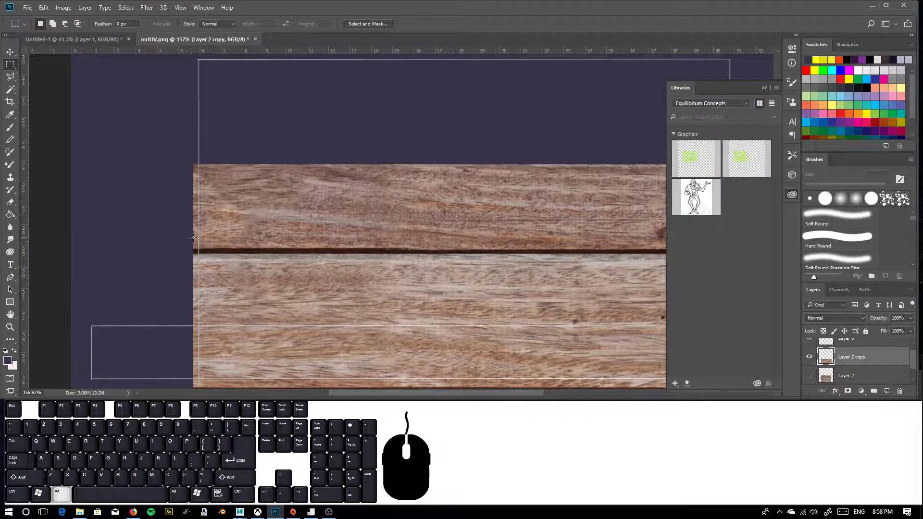
Delete the planks of Layer 2 copy below its uppermost plank using a rectangular selection.
mouse_move(192, 232)
mouse_down()
mouse_move(630, 359)
mouse_move(594, 365)
mouse_up()
scroll(630, 358, down, 1)
key(Delete)
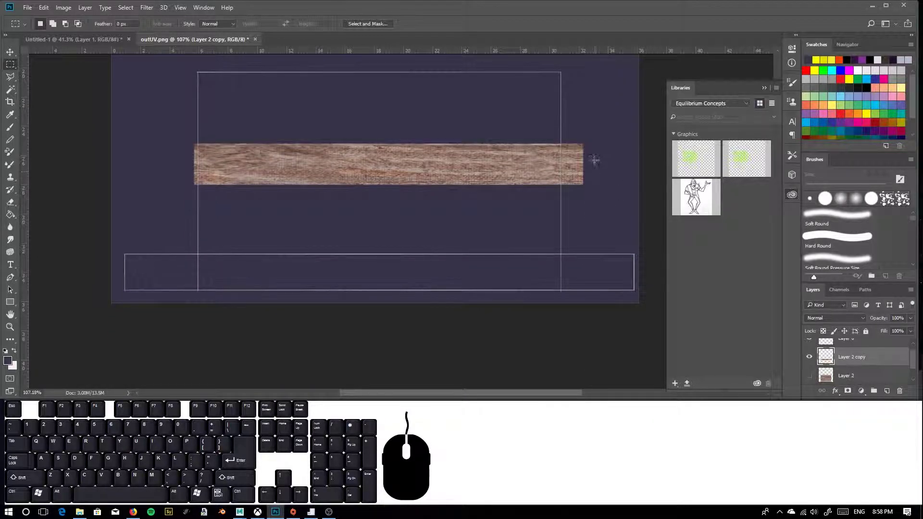
Trim the right end of the remaining Layer 2 copy plank to just outside the UV face edge, and deselect.
drag(612, 130, 565, 200)
key(Delete)
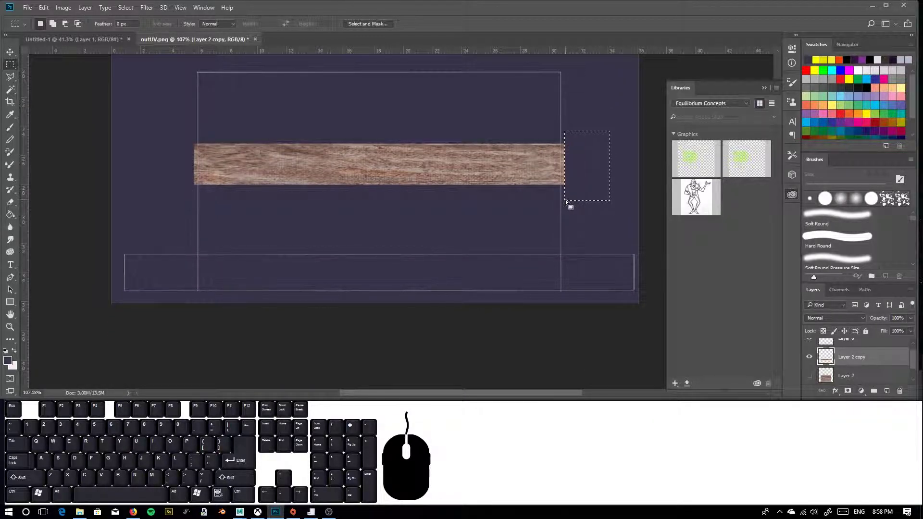
click(585, 246)
alt+scroll(297, 157, up, 1)
alt+scroll(297, 156, up, 5)
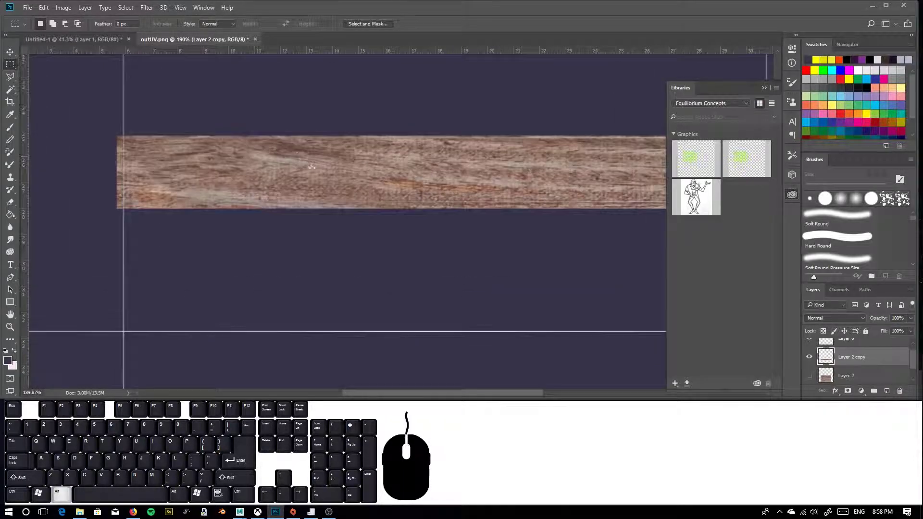
alt+scroll(312, 189, down, 4)
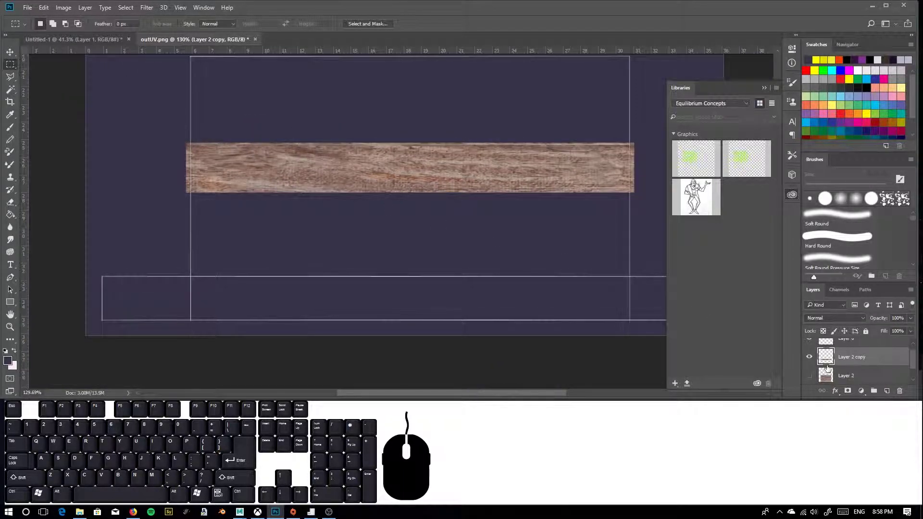
Make the original Layer 2 visible again beneath the trimmed plank.
scroll(827, 370, down, 1)
click(811, 359)
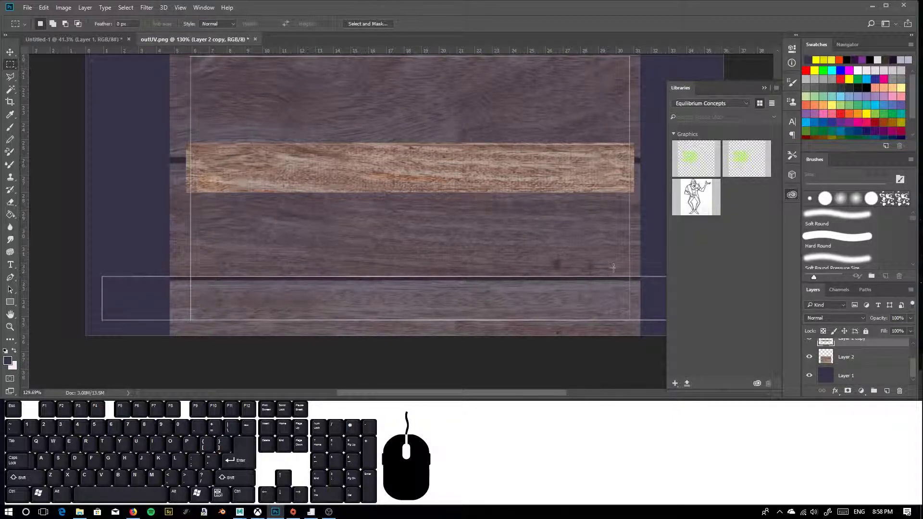
scroll(585, 241, up, 3)
alt+scroll(637, 216, up, 2)
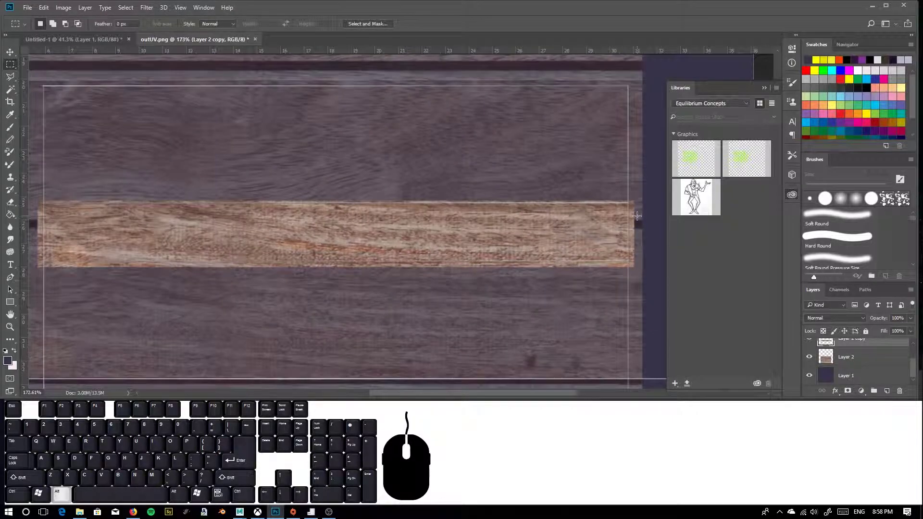
Lock the image pixels of Layer 2 and make Layer 2 copy the active, unlocked layer.
alt+scroll(637, 216, up, 1)
click(846, 362)
alt+scroll(183, 212, down, 3)
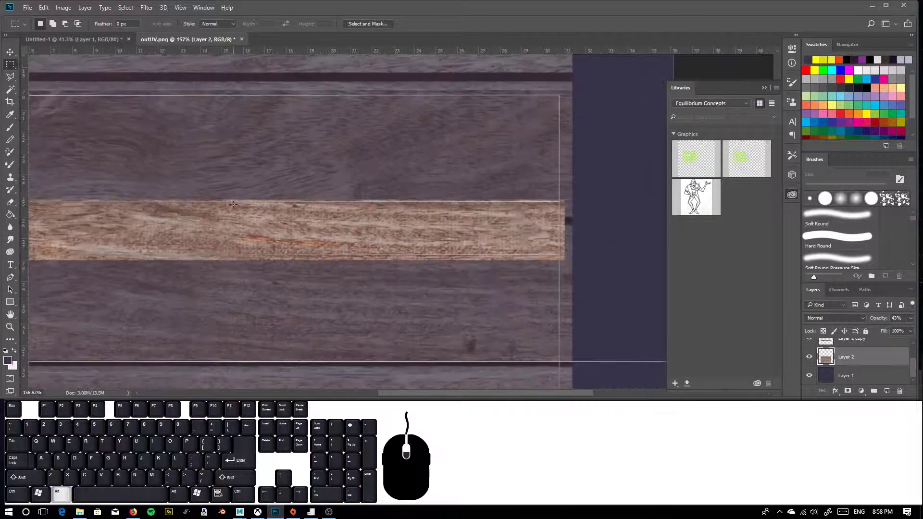
click(832, 334)
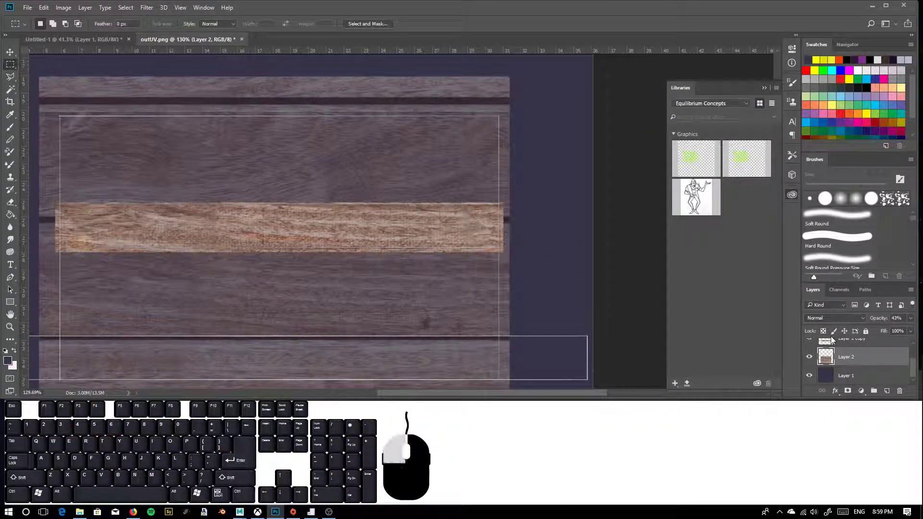
click(839, 342)
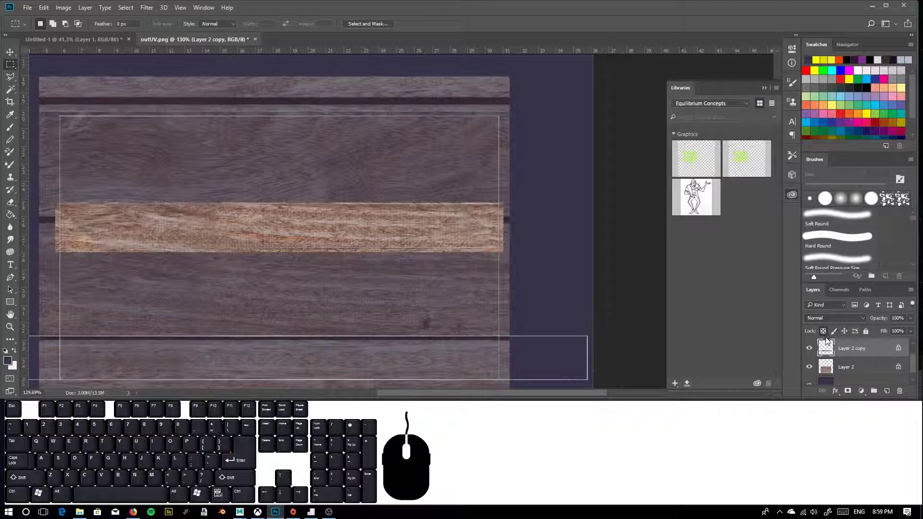
scroll(505, 212, up, 1)
Try to trim the upper edge of the Layer 2 copy plank with a rectangular selection, and undo the deletion.
drag(531, 197, 51, 221)
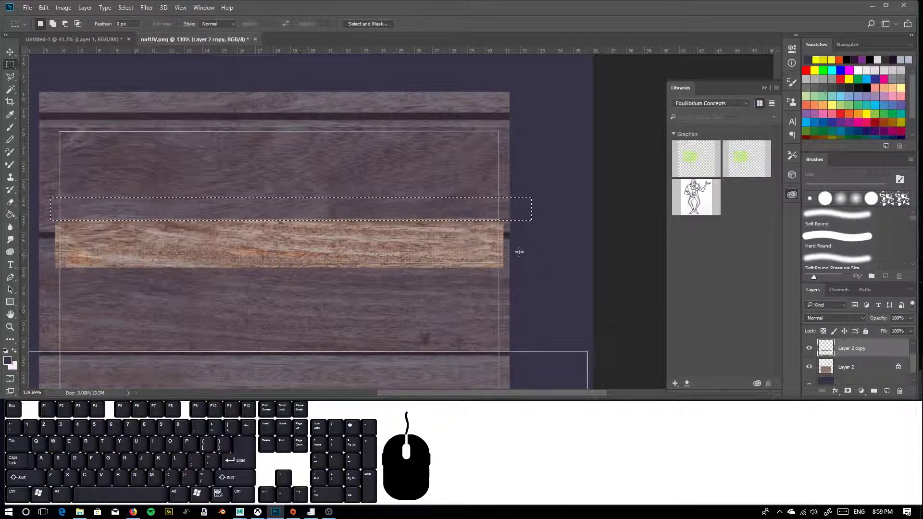
alt+scroll(529, 255, up, 3)
key(ctrl+alt+z)
key(ctrl+alt+z)
key(ctrl+alt+z)
alt+scroll(596, 210, down, 3)
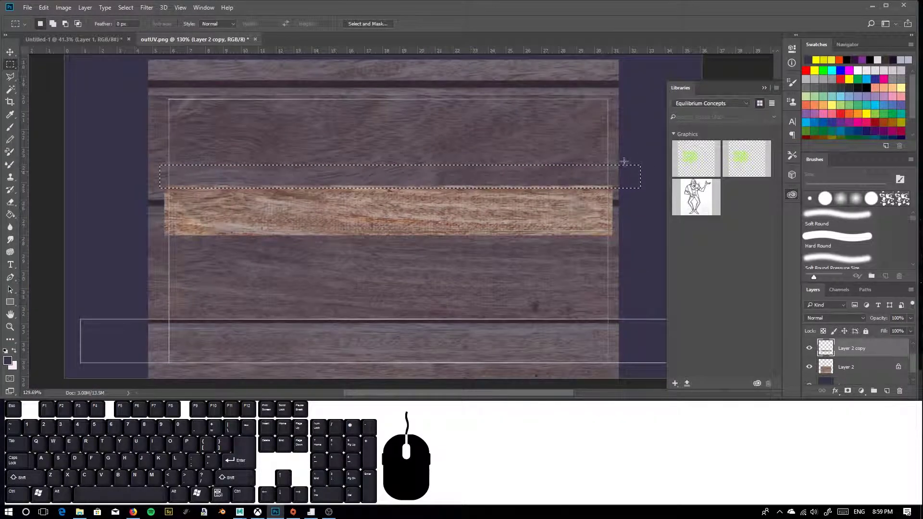
Trim the upper and lower edges of the Layer 2 copy plank to the UV face lines with rectangular selections, and deselect.
drag(641, 155, 134, 186)
click(135, 246)
drag(631, 278, 99, 231)
click(81, 198)
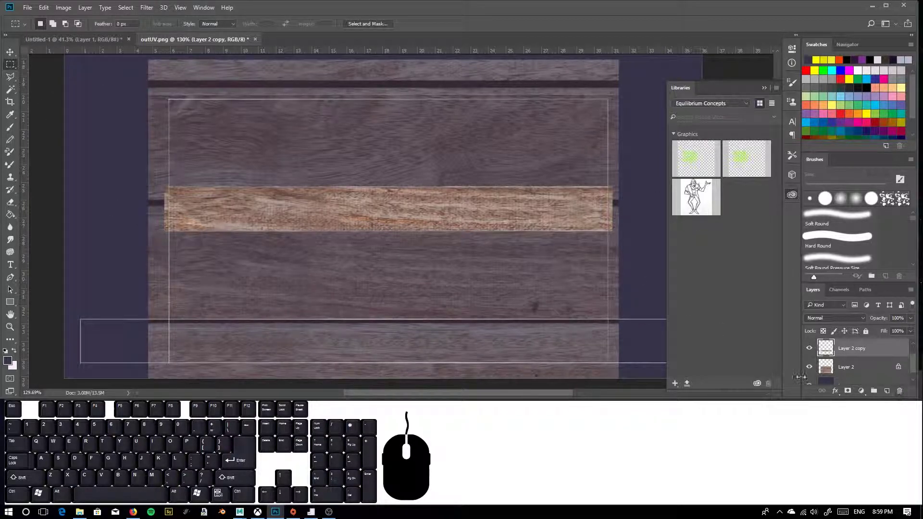
Unlock Layer 2, delete its wood below the upper line of the lowest UV face, and deselect.
click(847, 370)
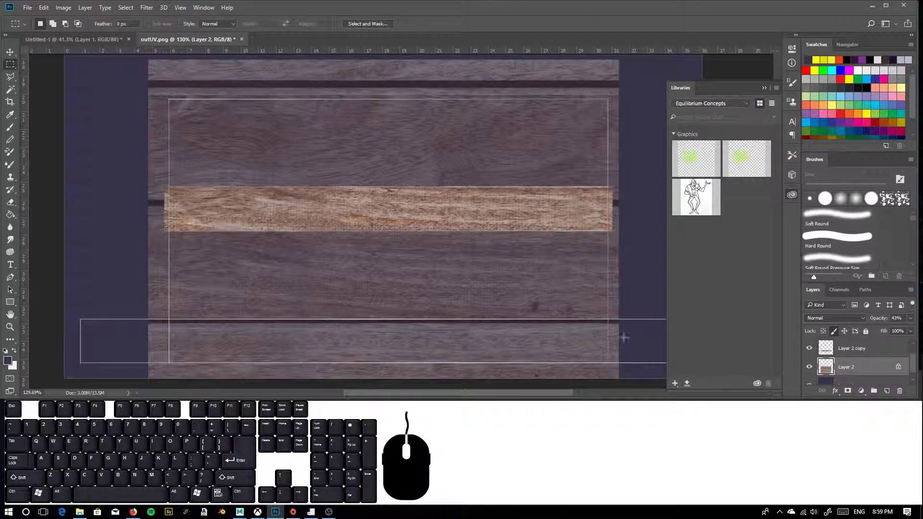
scroll(367, 255, down, 2)
scroll(420, 293, up, 1)
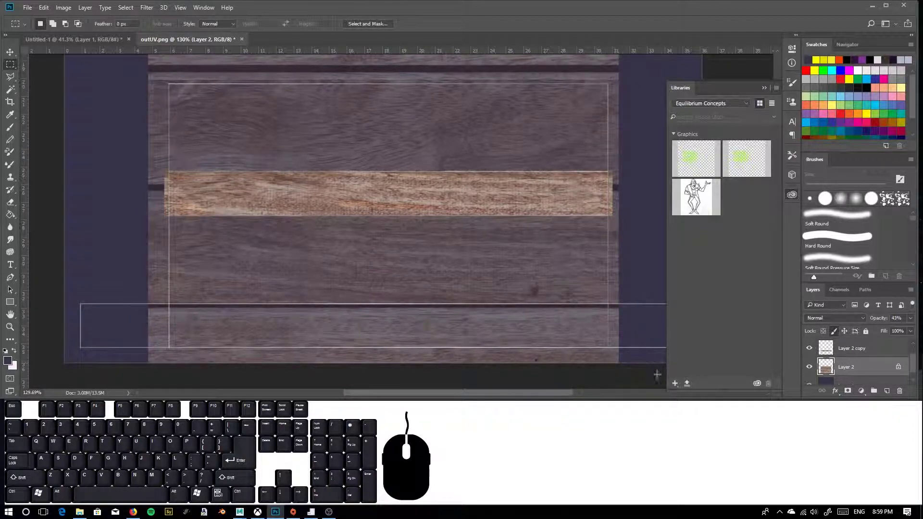
click(901, 367)
drag(629, 363, 73, 304)
key(Delete)
click(86, 230)
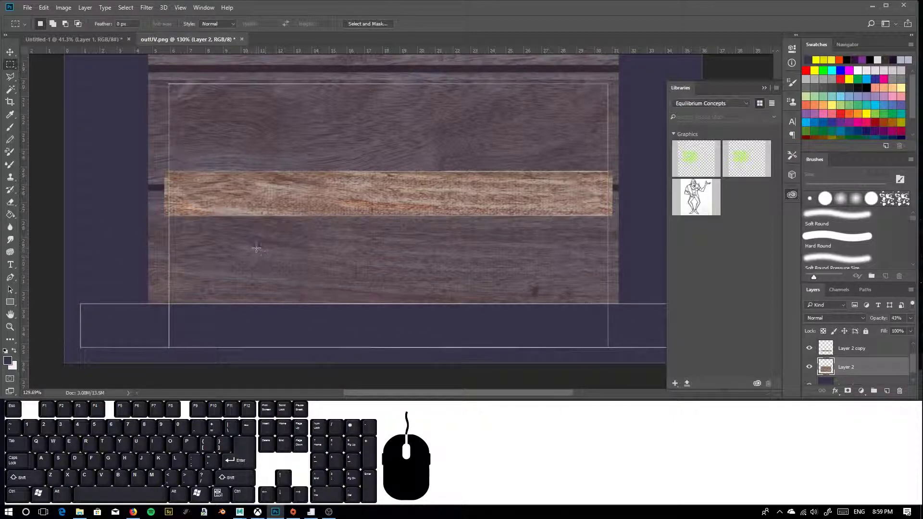
Delete the wood of Layer 2 just above the uppermost UV face using a rectangular selection.
scroll(256, 248, up, 4)
drag(134, 87, 634, 143)
key(Delete)
scroll(612, 337, down, 2)
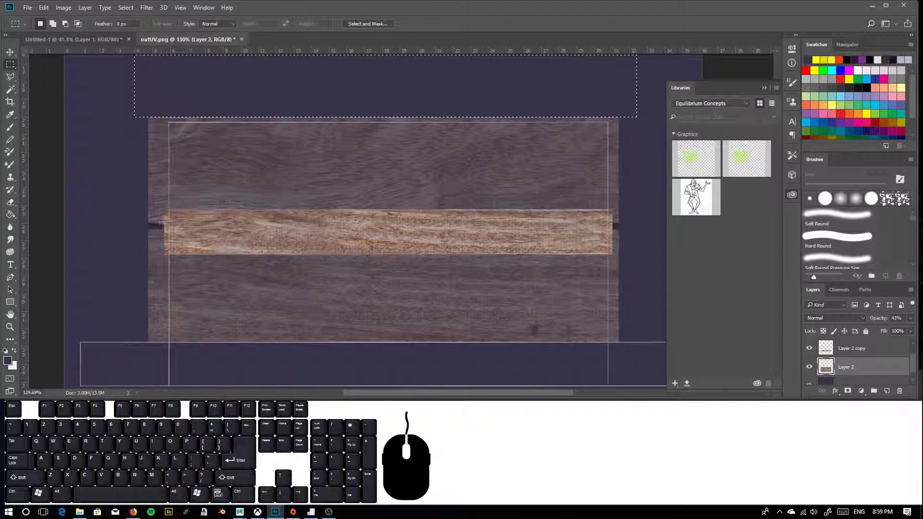
scroll(508, 367, down, 1)
scroll(508, 367, down, 2)
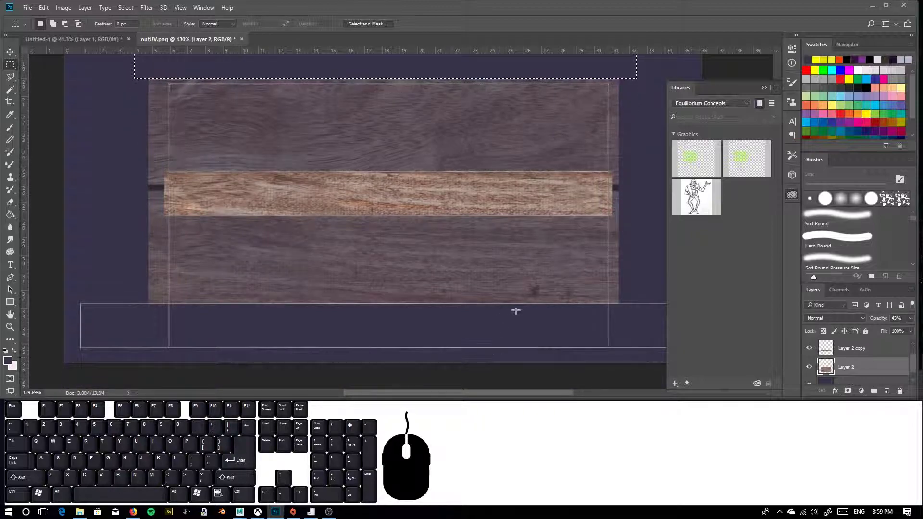
Duplicate the Layer 2 copy plank straight down onto the lowest UV face, and deselect.
click(870, 351)
click(9, 51)
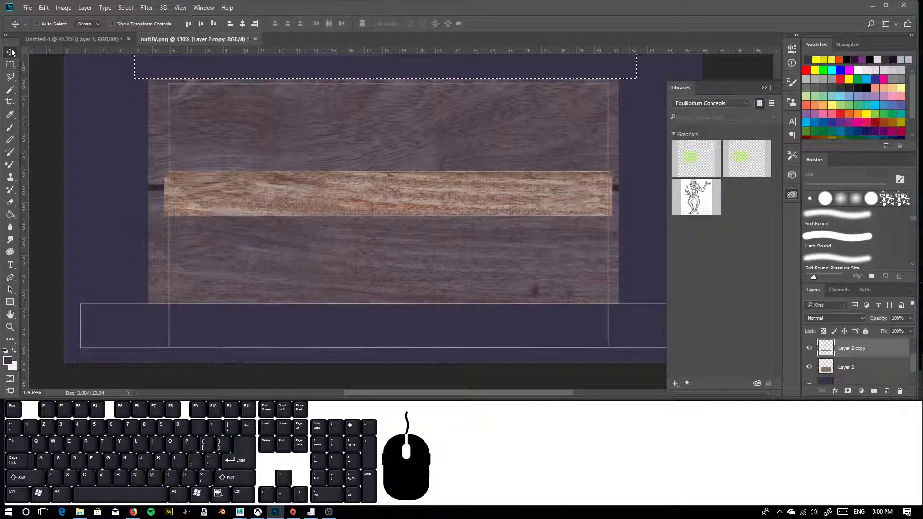
alt+shift+drag(281, 205, 279, 337)
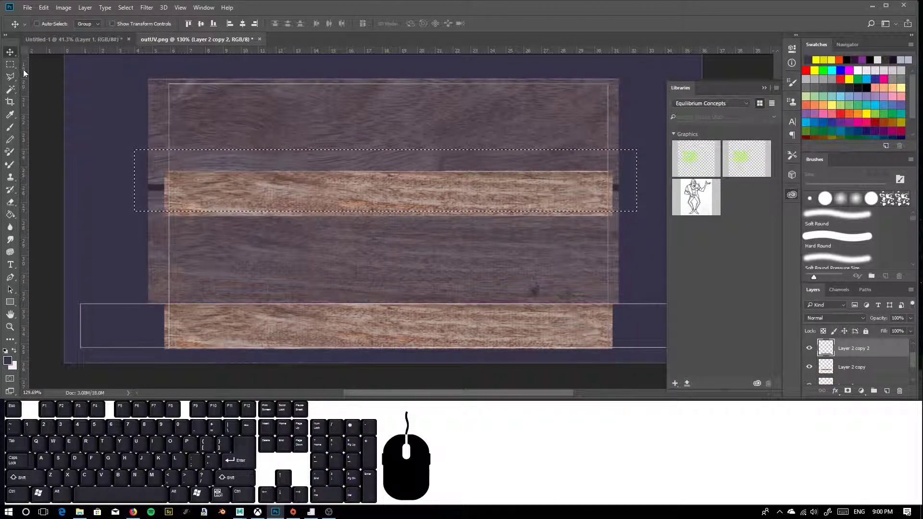
click(10, 64)
click(35, 133)
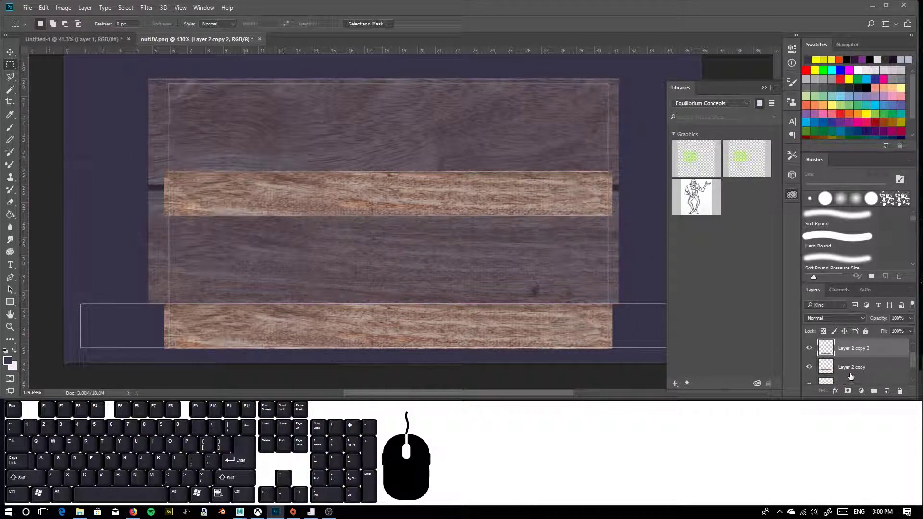
Set the opacity of Layer 2 to 100%.
scroll(850, 378, down, 2)
click(861, 357)
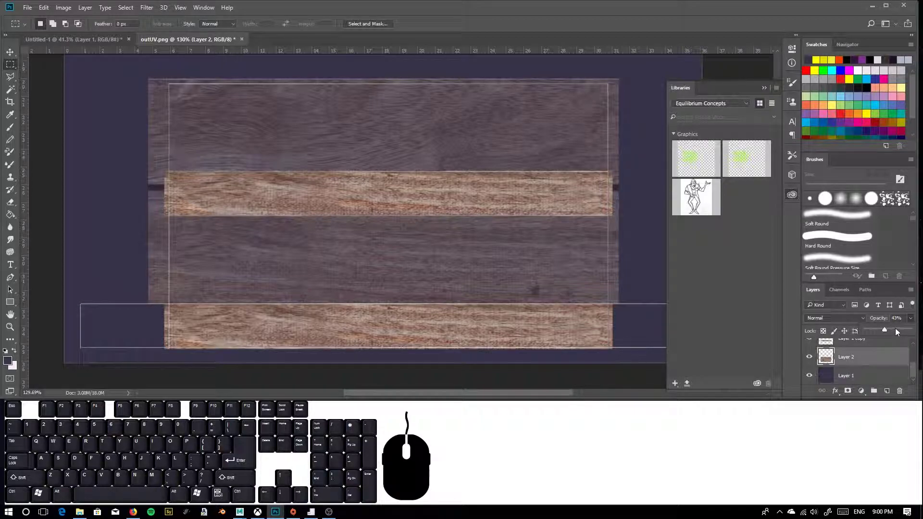
drag(898, 332, 910, 330)
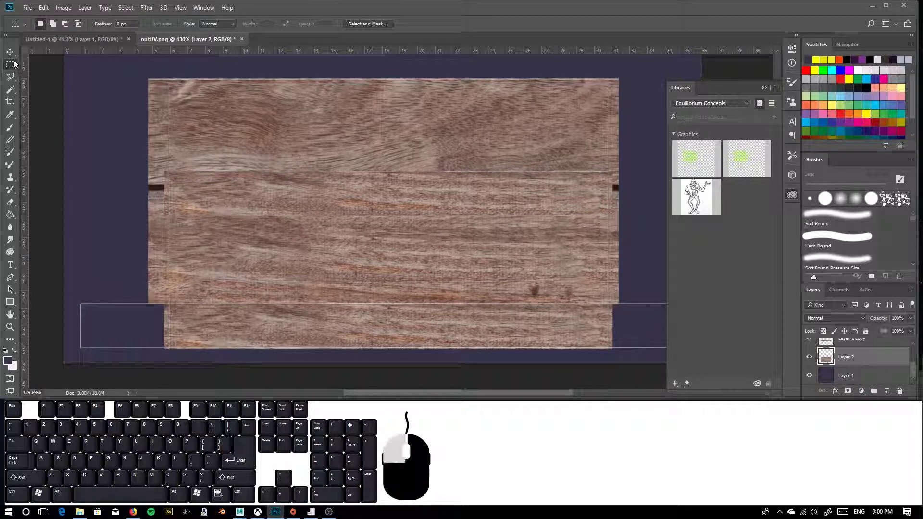
In the Untitled-1 document, hide the plank Layer 1, show the end-grain Layer 2 and clear the selection.
alt+scroll(193, 229, down, 2)
alt+scroll(428, 307, up, 3)
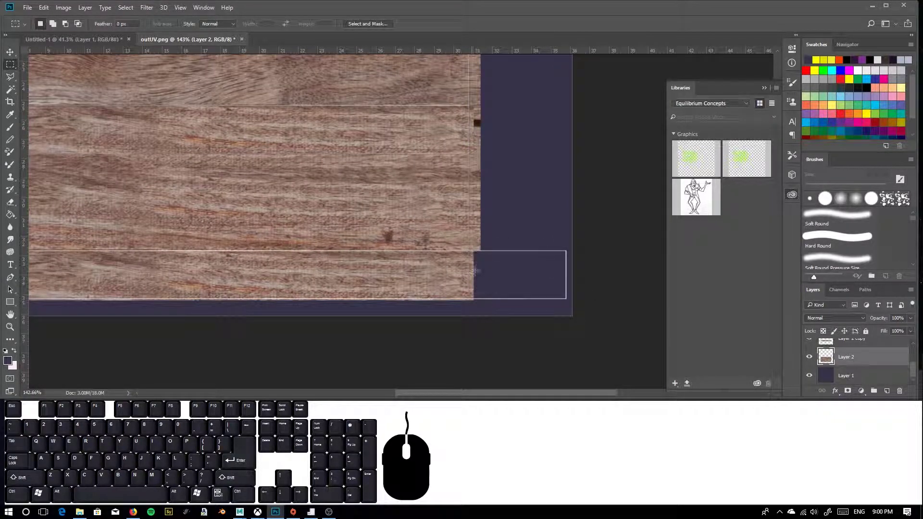
scroll(408, 239, down, 2)
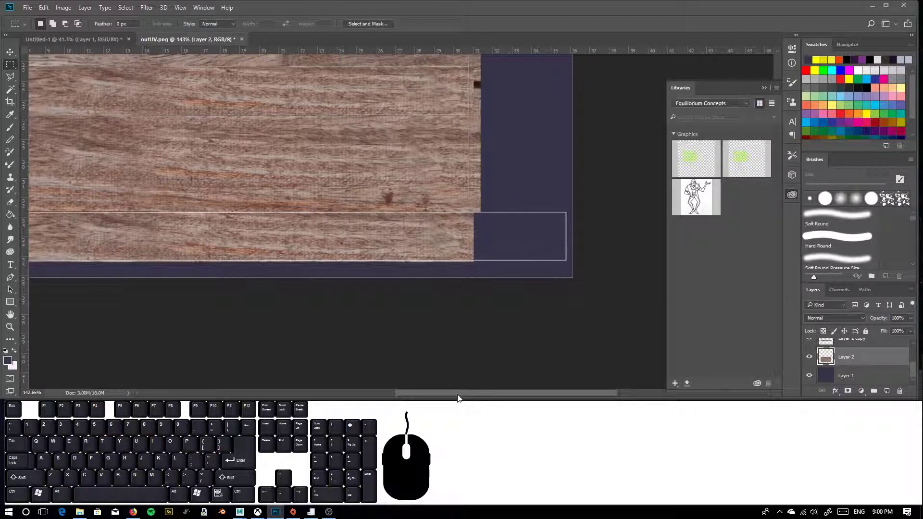
drag(458, 395, 376, 393)
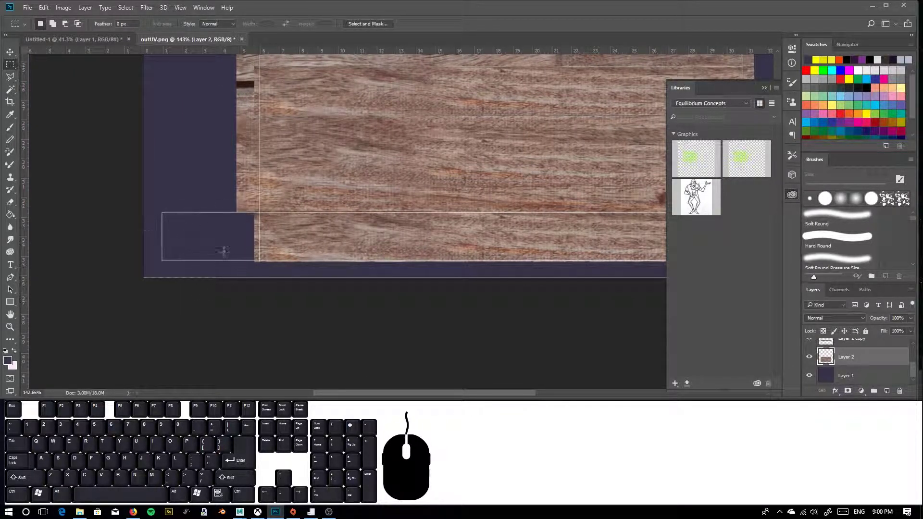
click(62, 39)
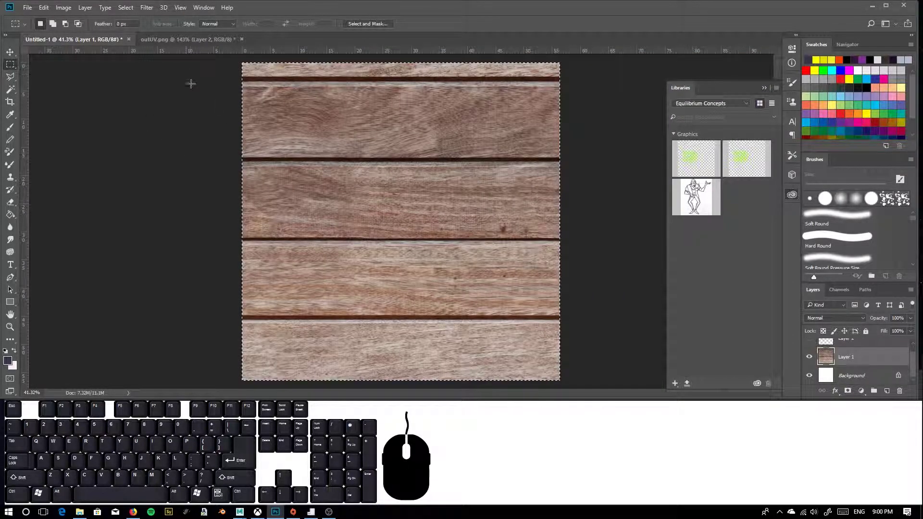
click(809, 367)
click(810, 348)
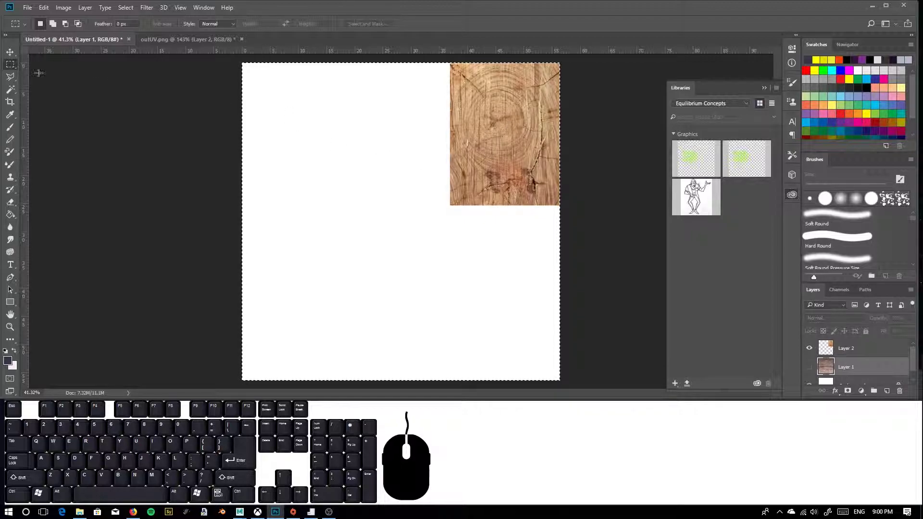
click(10, 65)
click(9, 65)
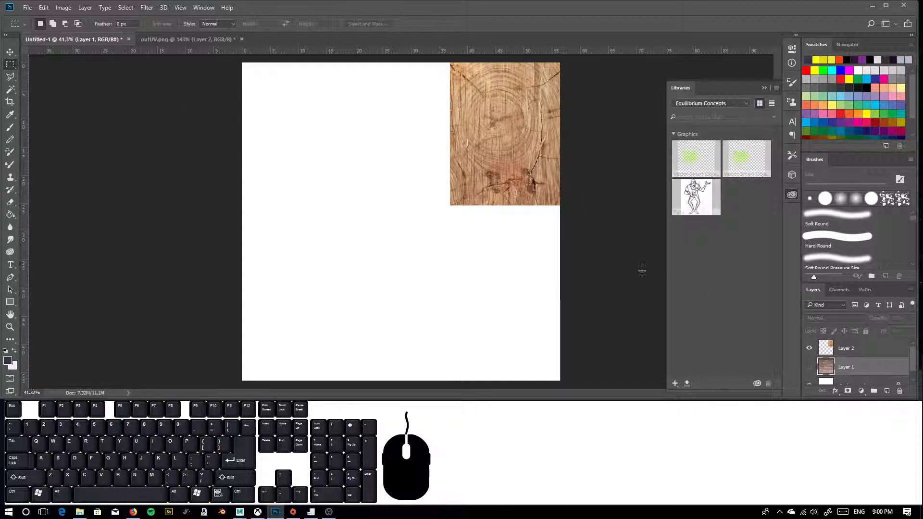
Copy the entire end-grain image from Layer 2 of Untitled-1 and paste it into outUV.png.
click(860, 349)
key(ctrl)
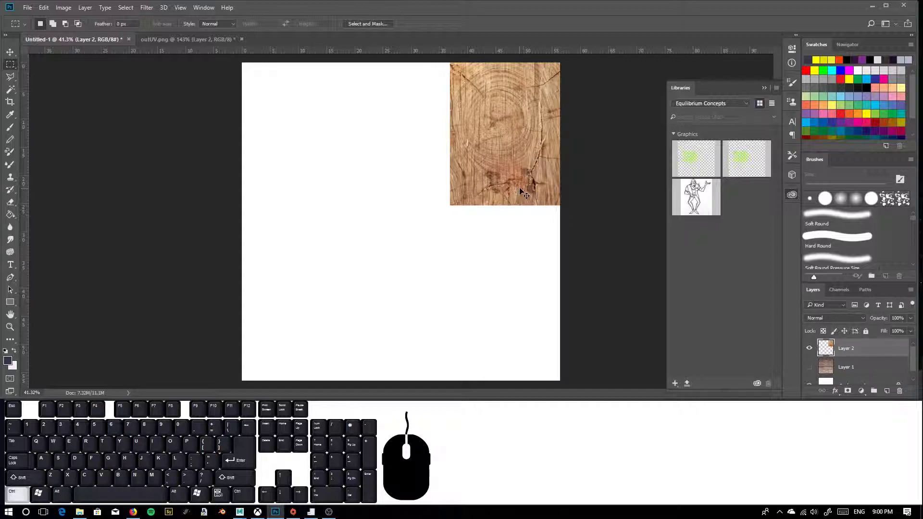
key(ctrl+a)
key(ctrl+c)
click(185, 35)
key(ctrl+v)
alt+scroll(268, 287, down, 4)
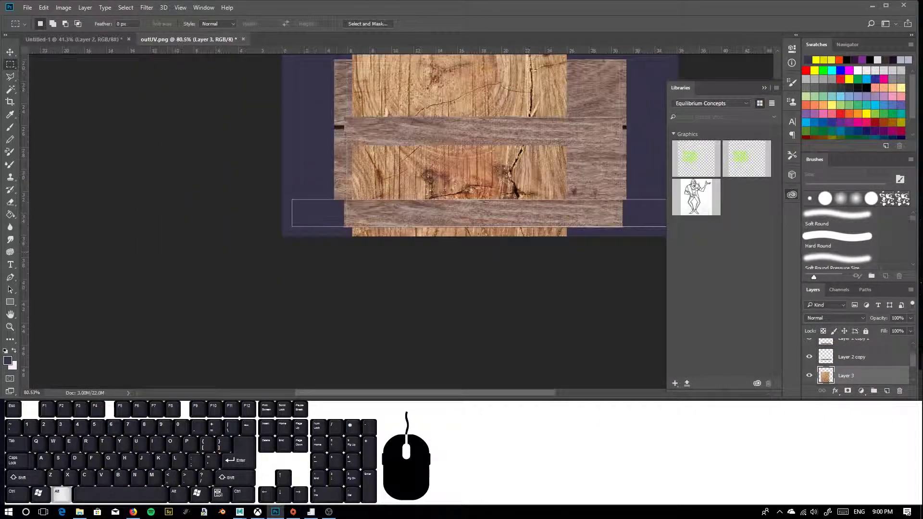
alt+scroll(268, 287, up, 1)
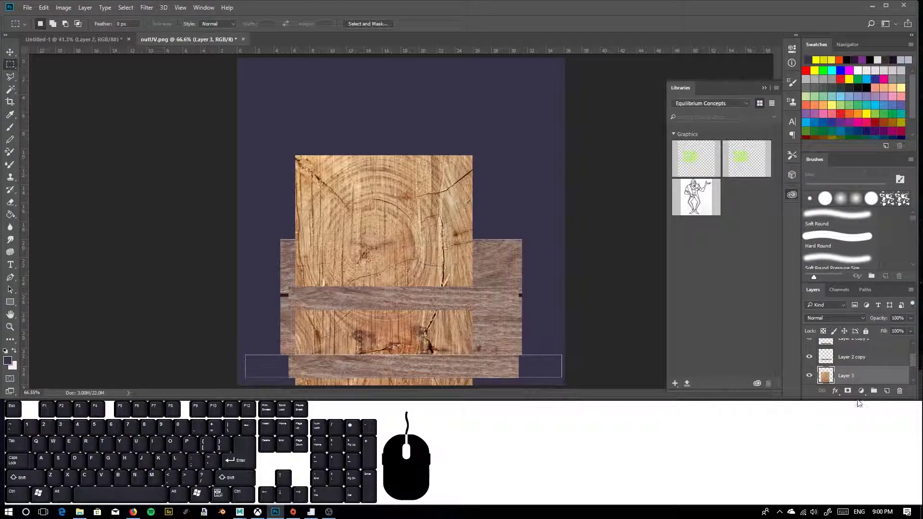
Move the end-grain Layer 3 above Layer 0 to the top of the layer stack.
drag(847, 379, 847, 346)
scroll(864, 378, up, 2)
drag(861, 379, 850, 348)
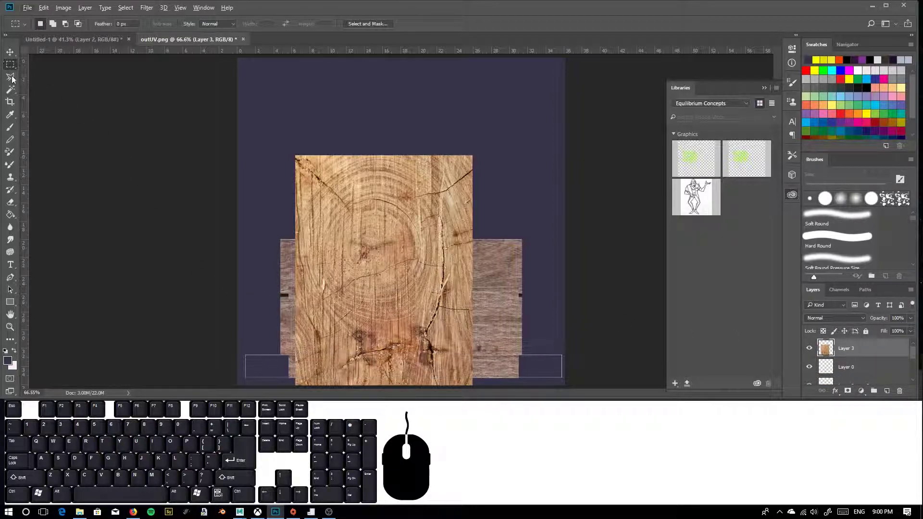
Duplicate the end-grain Layer 3, hide the duplicate and keep the original Layer 3 active.
right_click(361, 235)
click(391, 257)
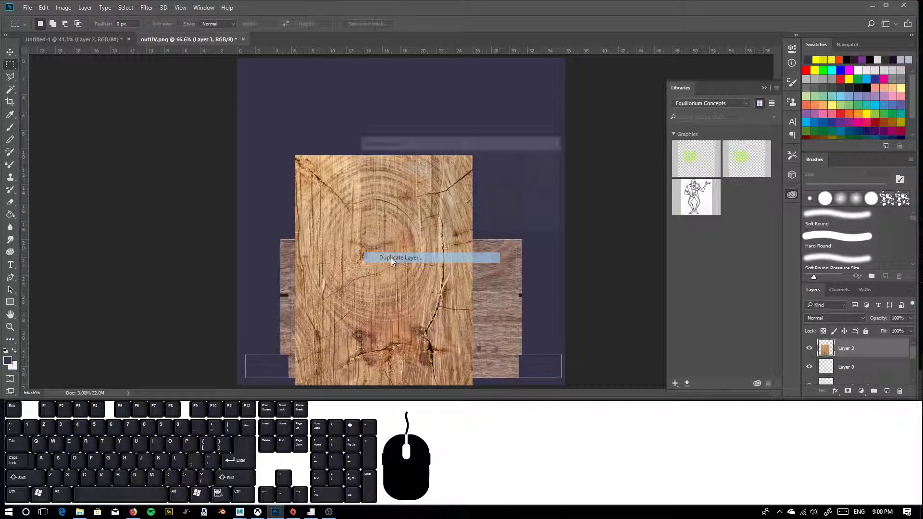
click(551, 165)
click(811, 349)
alt+scroll(307, 302, down, 1)
alt+scroll(314, 318, up, 3)
scroll(315, 318, down, 1)
Free-transform the end-grain Layer 3: scale it down, rotate it -90° and fit it slightly oversized over the left end UV face.
alt+right_click(362, 184)
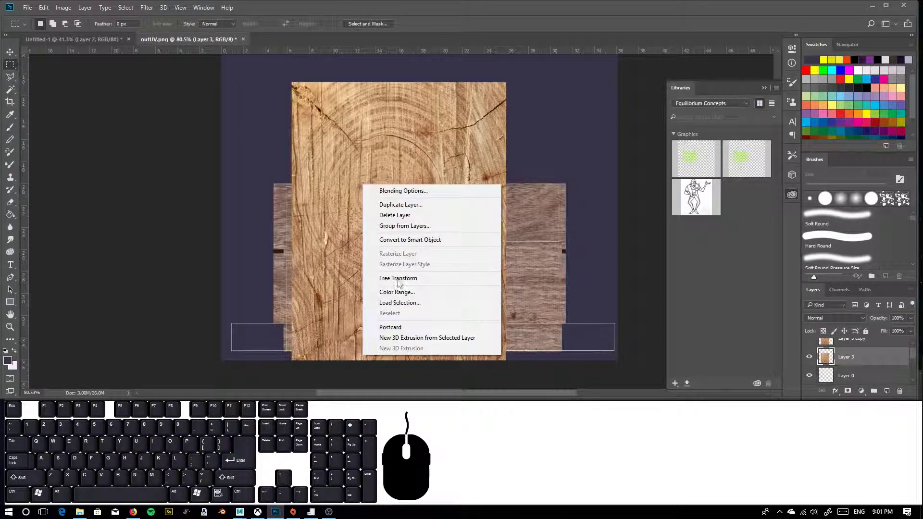
click(395, 277)
alt+shift+drag(505, 83, 421, 193)
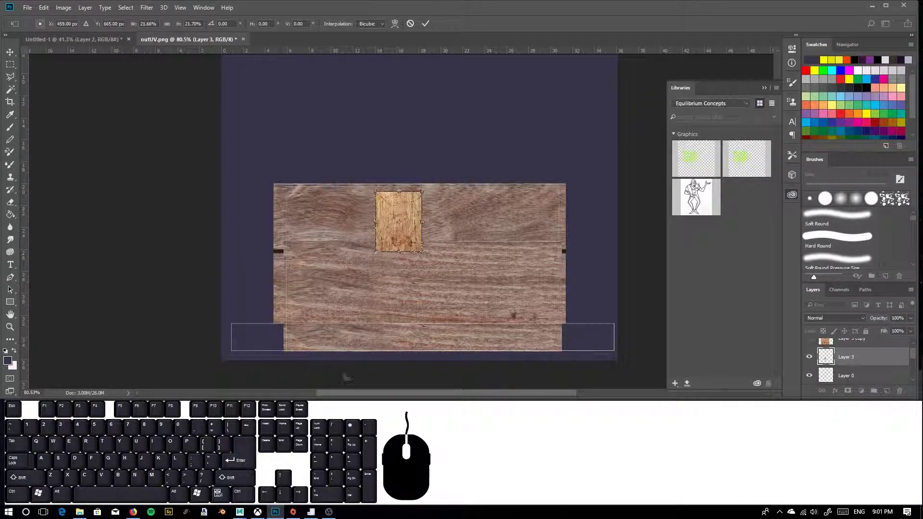
drag(442, 257, 481, 149)
alt+shift+drag(430, 198, 340, 300)
alt+scroll(292, 303, up, 2)
alt+scroll(284, 311, up, 1)
alt+scroll(244, 351, up, 1)
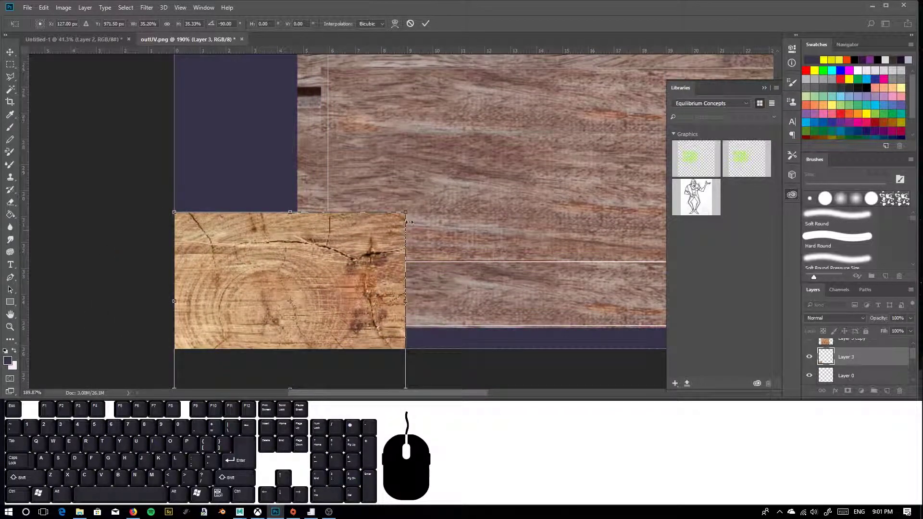
alt+drag(407, 213, 381, 229)
drag(289, 277, 265, 292)
key(Return)
Move the UV outline Layer 0 above the end-grain layers and make Layer 3 active again.
scroll(831, 372, down, 1)
click(832, 370)
click(835, 352)
click(809, 348)
click(810, 349)
scroll(845, 363, up, 1)
drag(841, 372, 846, 342)
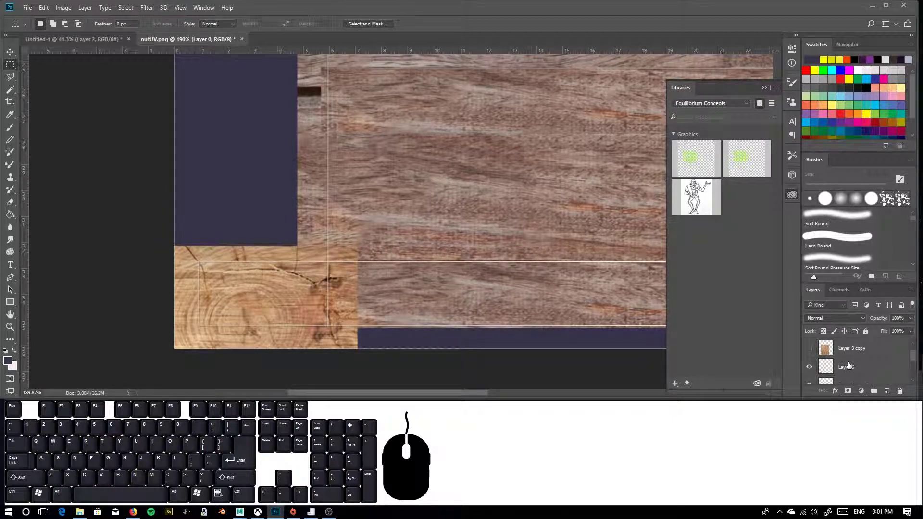
click(848, 366)
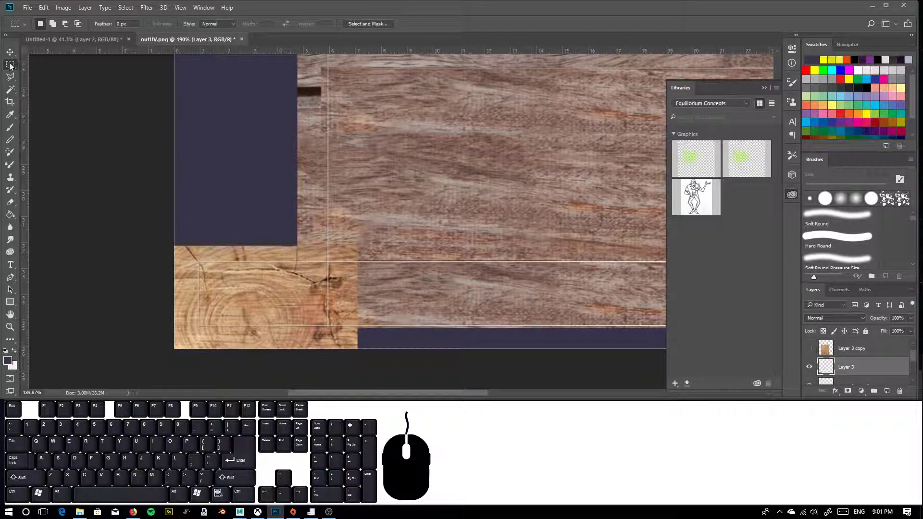
Trim the end grain on Layer 3 above, to the right of and below the left end UV face with rectangular selections.
right_click(241, 299)
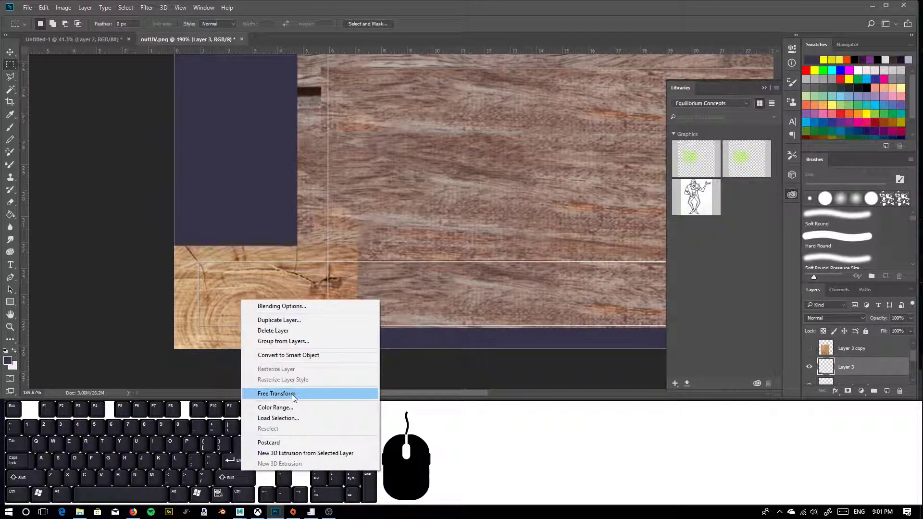
click(65, 209)
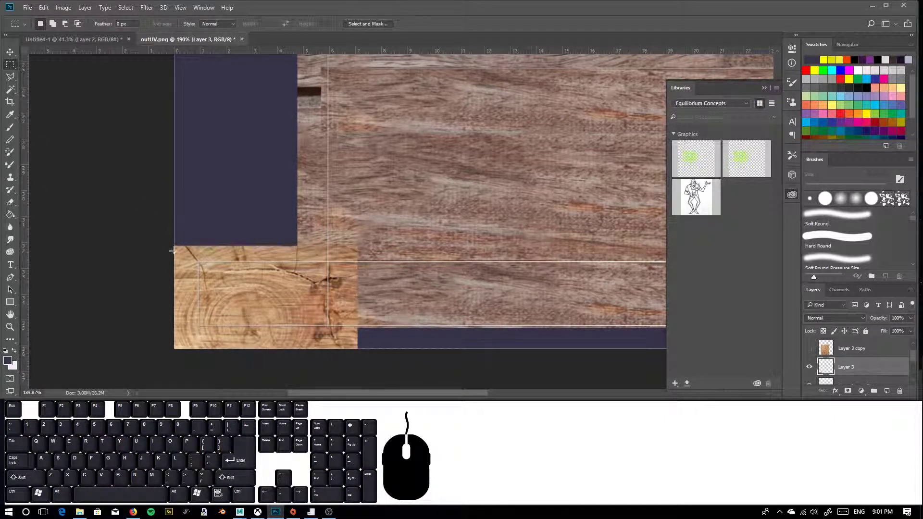
mouse_move(125, 194)
mouse_down()
mouse_move(291, 267)
mouse_move(383, 263)
mouse_move(361, 256)
mouse_up()
key(Delete)
key(ctrl+d)
drag(408, 358, 328, 238)
key(Delete)
drag(393, 380, 107, 332)
key(Delete)
Trim the strip of end grain along the canvas's left edge, leaving a small margin outside the UV face, and clear the selection.
drag(102, 217, 174, 339)
drag(113, 244, 173, 339)
click(174, 339)
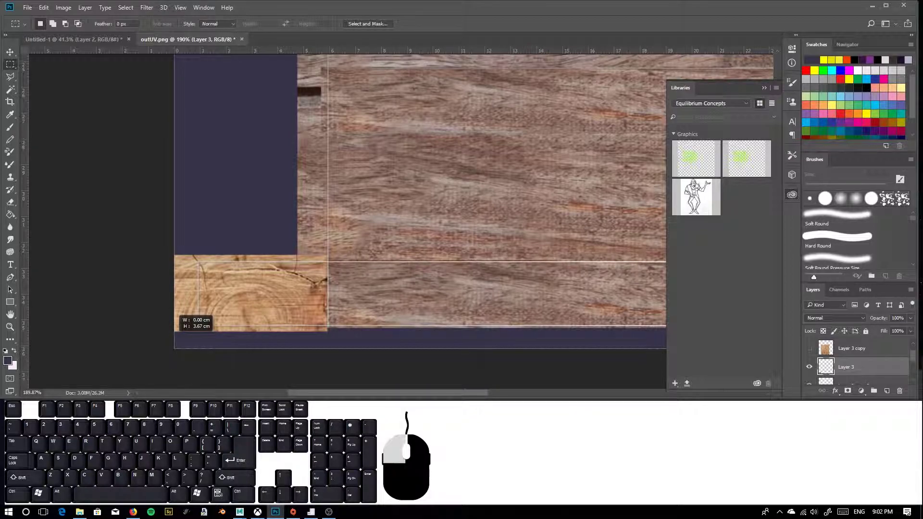
drag(189, 234, 155, 346)
key(Delete)
click(154, 335)
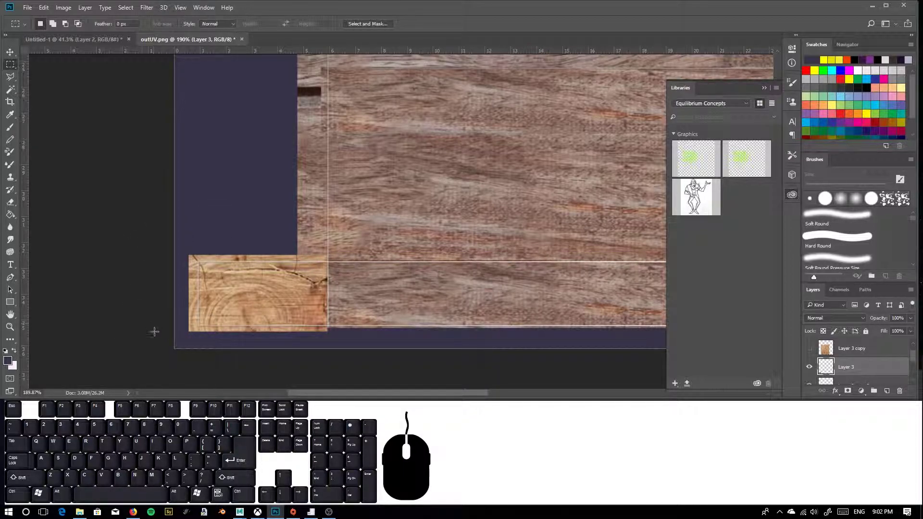
alt+scroll(242, 235, down, 2)
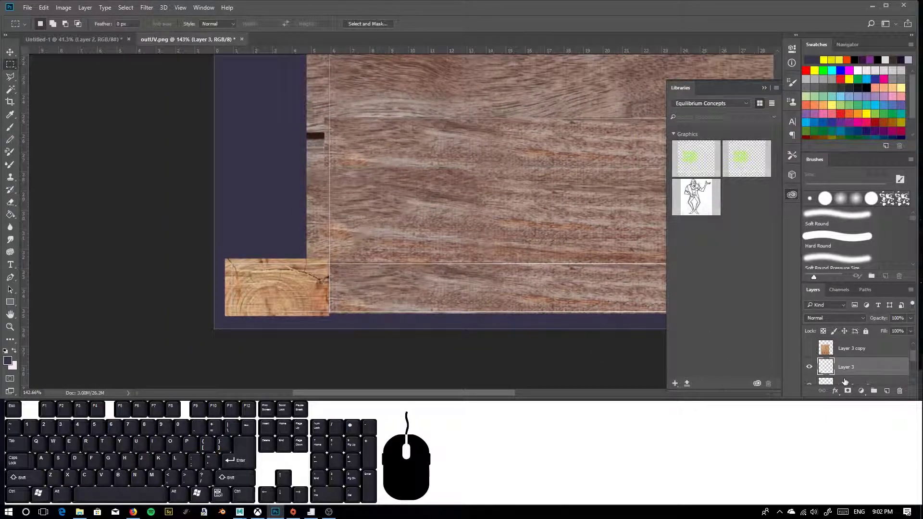
Delete the hidden Layer 3 copy and duplicate the trimmed end-grain piece straight across onto the right end UV face.
drag(865, 348, 898, 391)
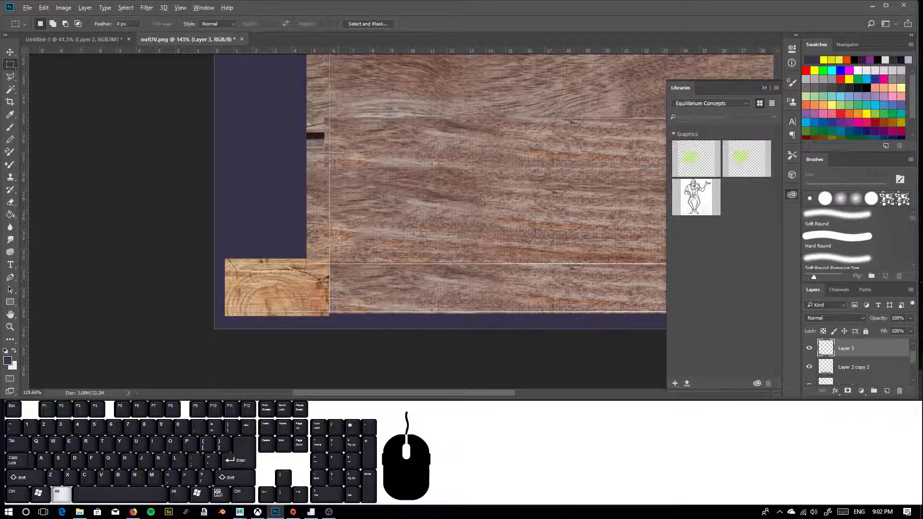
alt+scroll(352, 259, down, 3)
drag(390, 398, 435, 398)
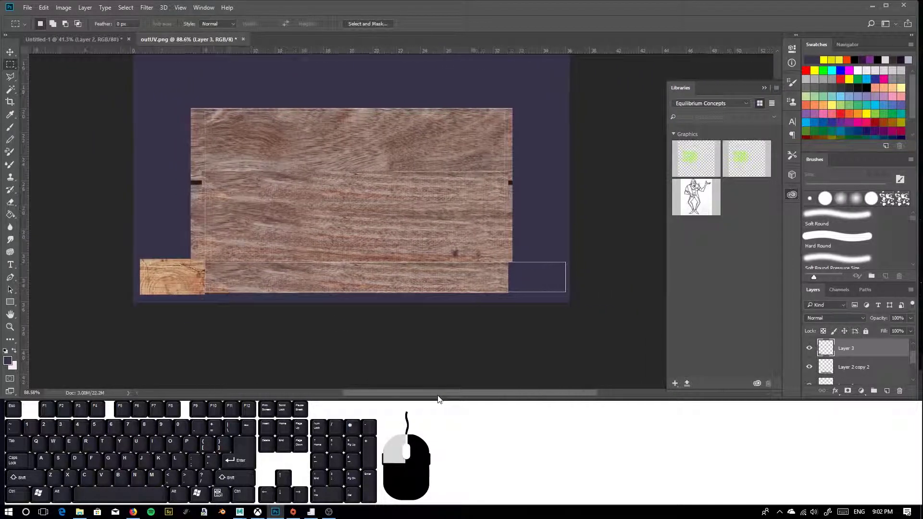
click(10, 52)
alt+shift+drag(169, 291, 510, 272)
alt+scroll(538, 294, up, 5)
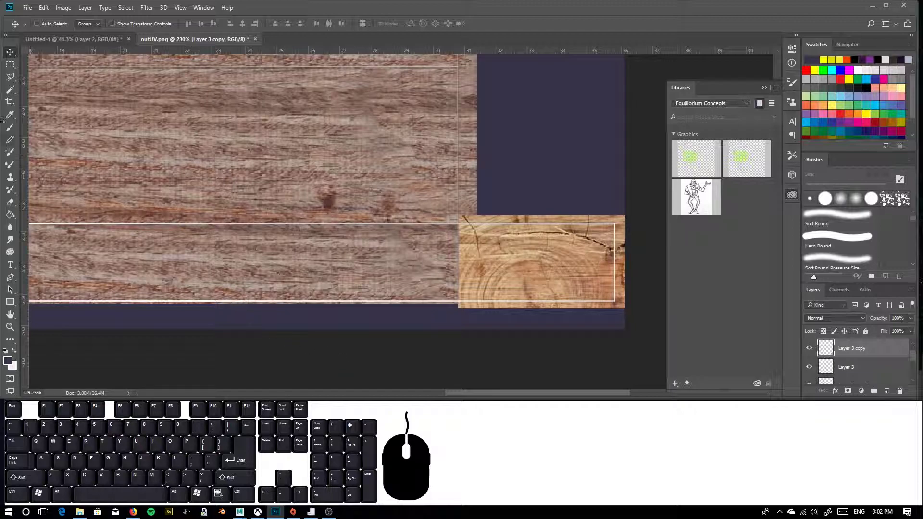
click(12, 64)
click(204, 321)
alt+scroll(220, 316, down, 5)
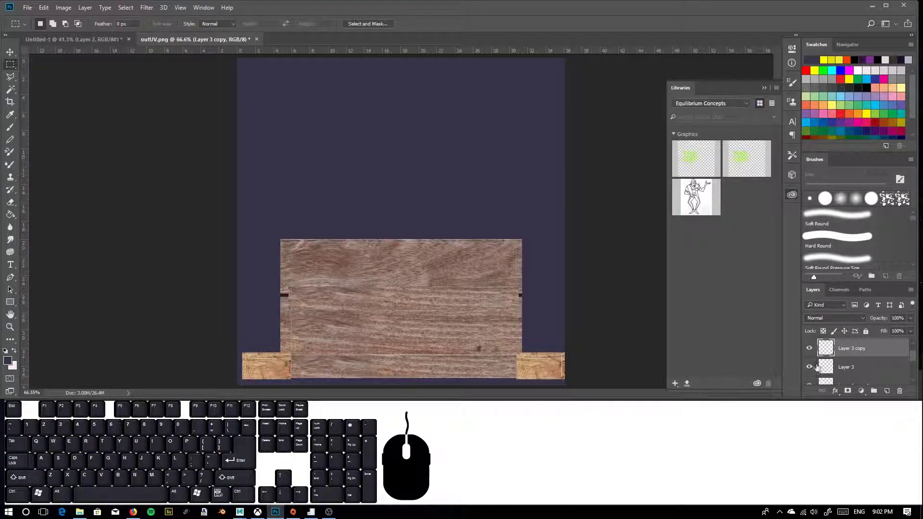
Check the wood textures against the UV lines by toggling Layer 0 on and off, and leave that layer hidden.
scroll(857, 367, up, 1)
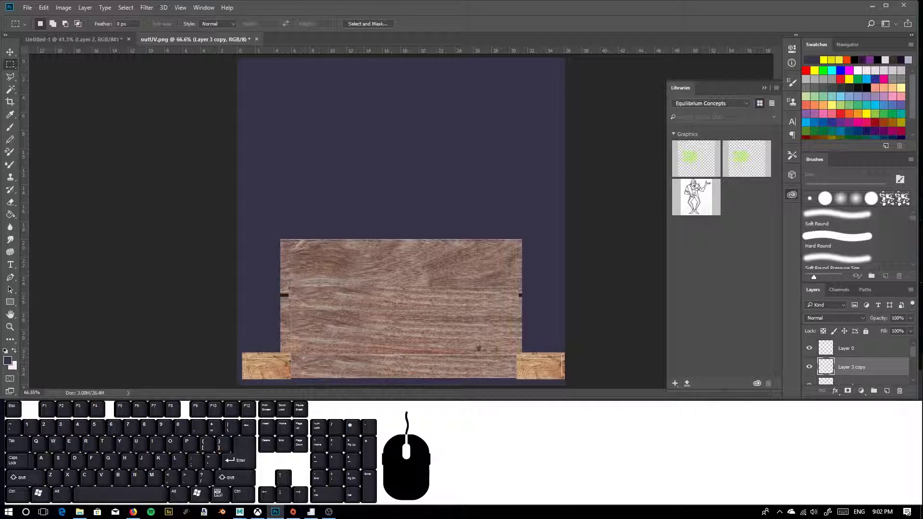
click(808, 351)
click(810, 351)
click(811, 351)
click(811, 352)
alt+scroll(486, 344, up, 8)
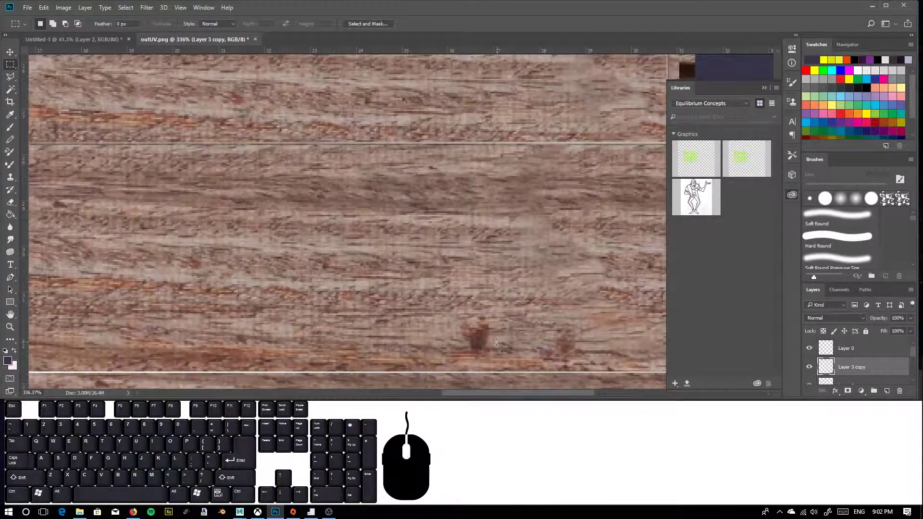
alt+scroll(497, 342, up, 3)
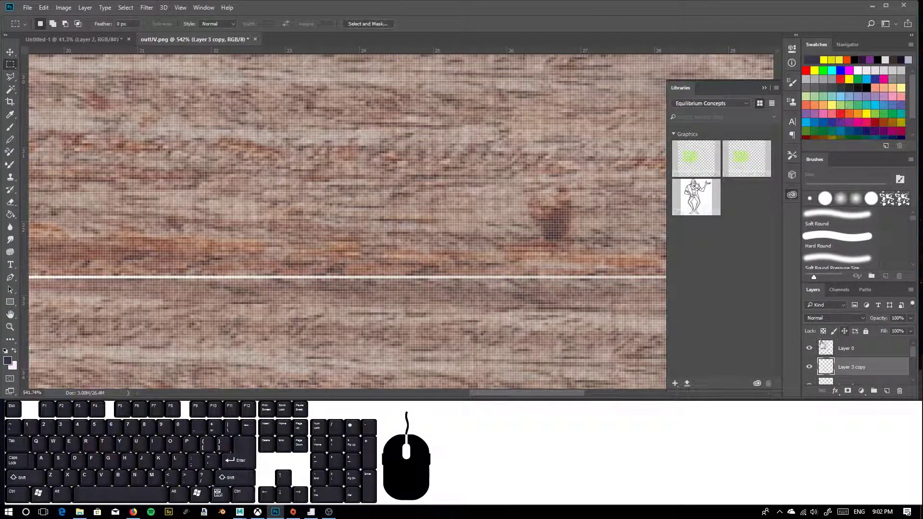
click(810, 348)
click(810, 348)
click(810, 348)
alt+scroll(227, 203, down, 3)
alt+scroll(228, 203, down, 5)
drag(440, 393, 381, 374)
alt+scroll(432, 285, down, 2)
Reset the colours to the defaults and fill the background Layer 1 with black using the Paint Bucket.
scroll(838, 384, down, 5)
click(839, 381)
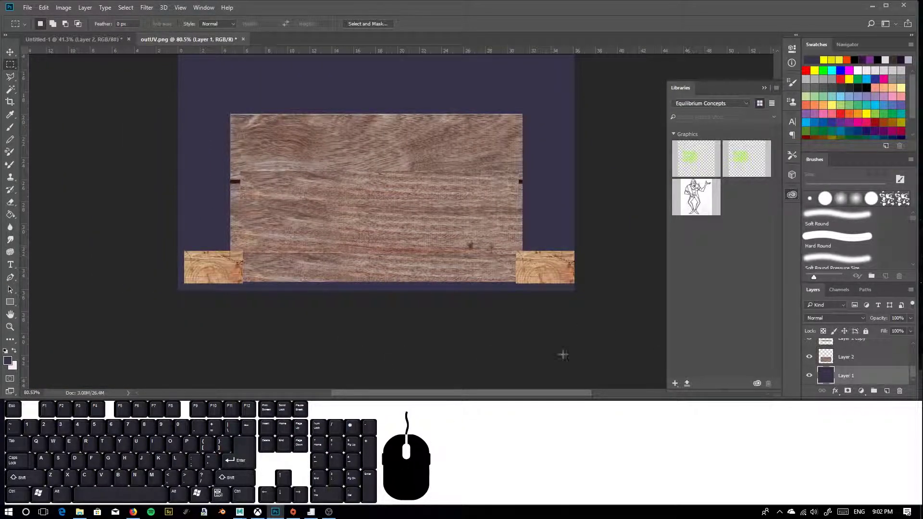
click(5, 352)
click(10, 215)
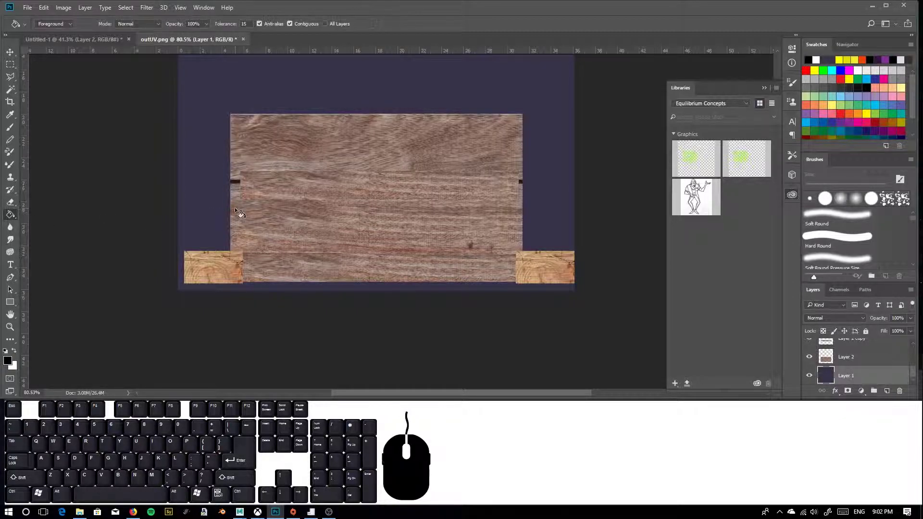
click(231, 213)
scroll(96, 177, up, 2)
click(11, 64)
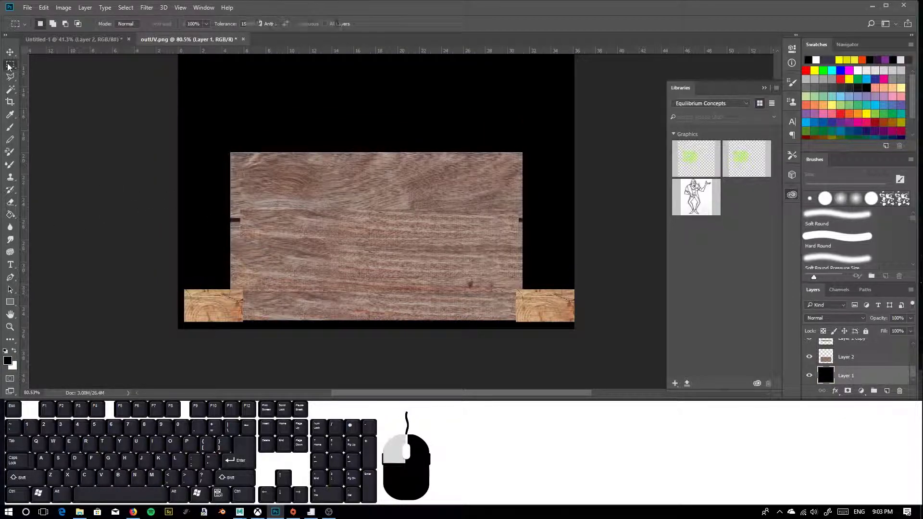
scroll(196, 263, up, 2)
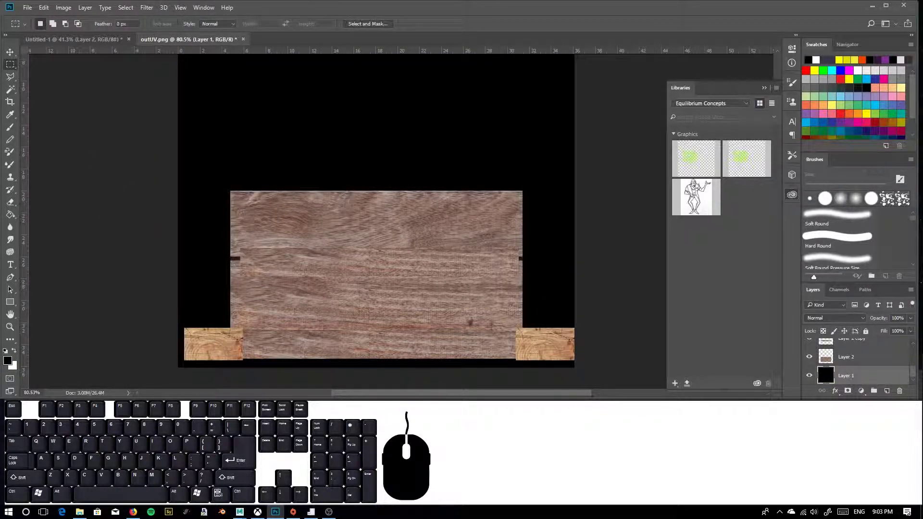
Save the texture layout as a PNG named WoodTexture in the sourceimages folder of Sample Project - Cameras and Rendering.
click(27, 8)
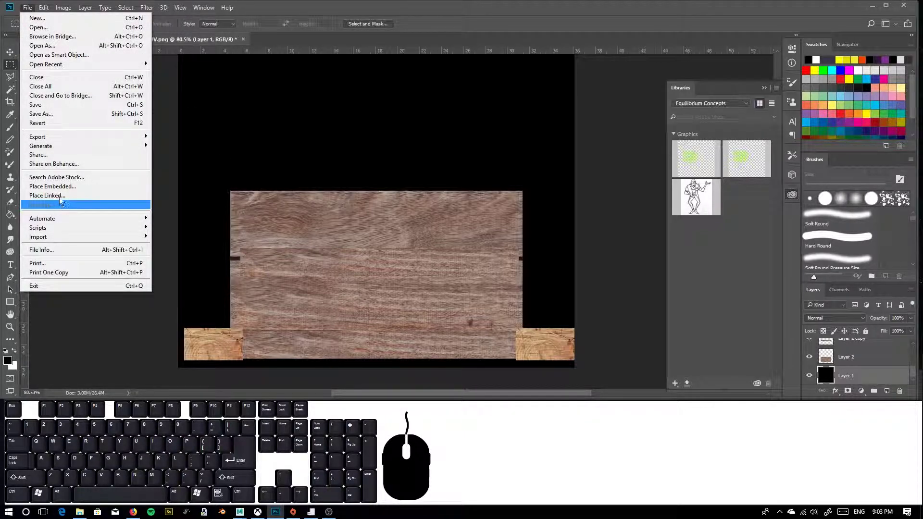
click(41, 113)
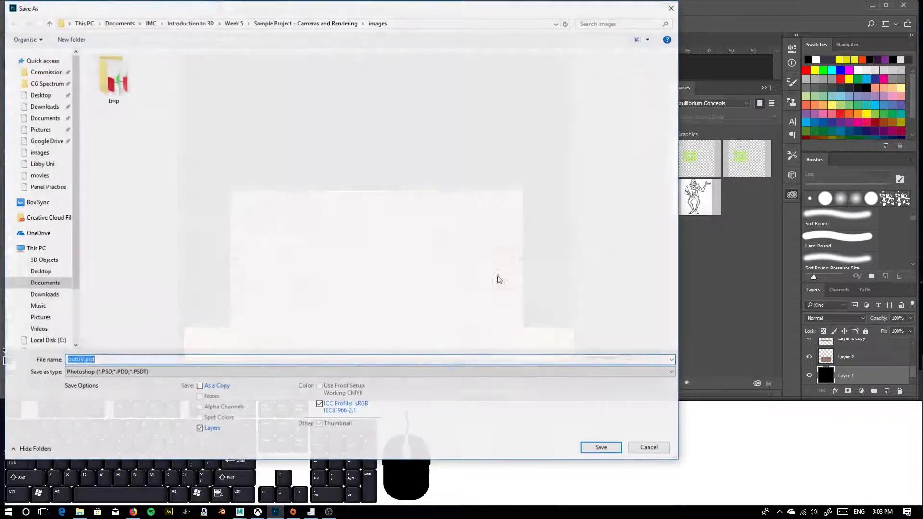
click(143, 371)
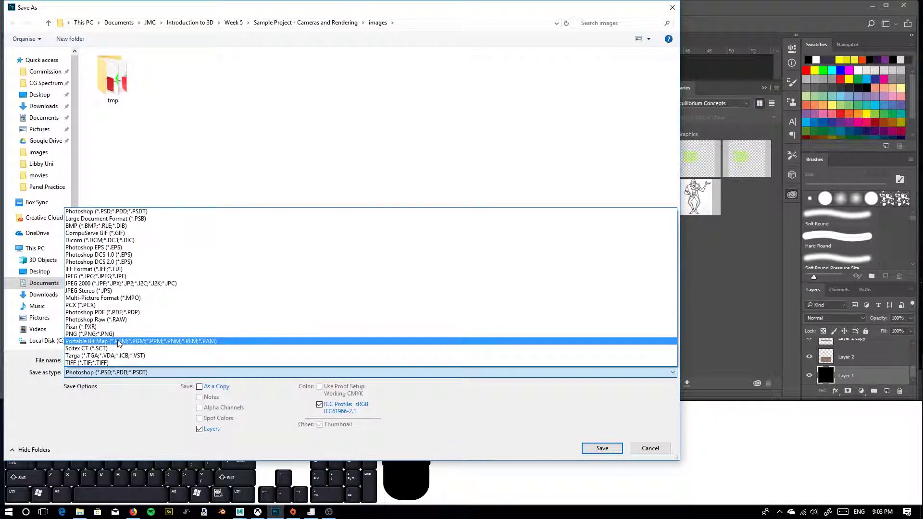
click(96, 333)
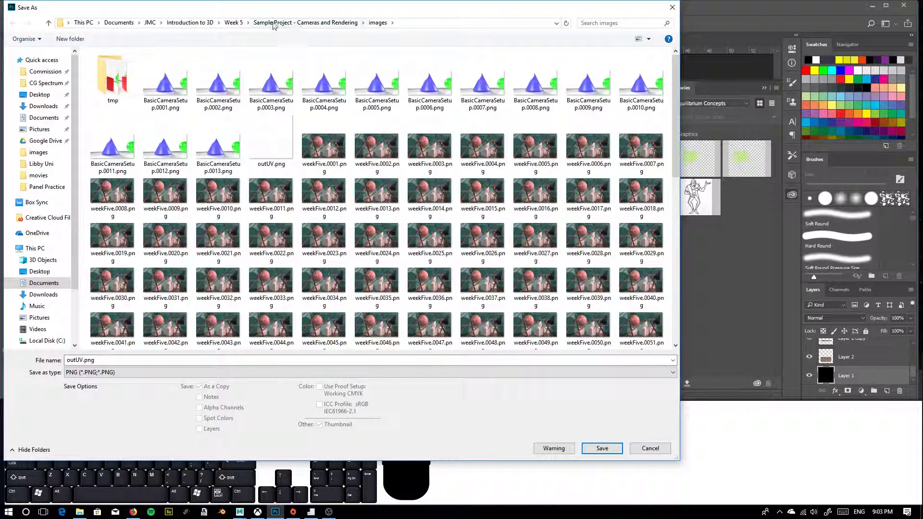
click(303, 24)
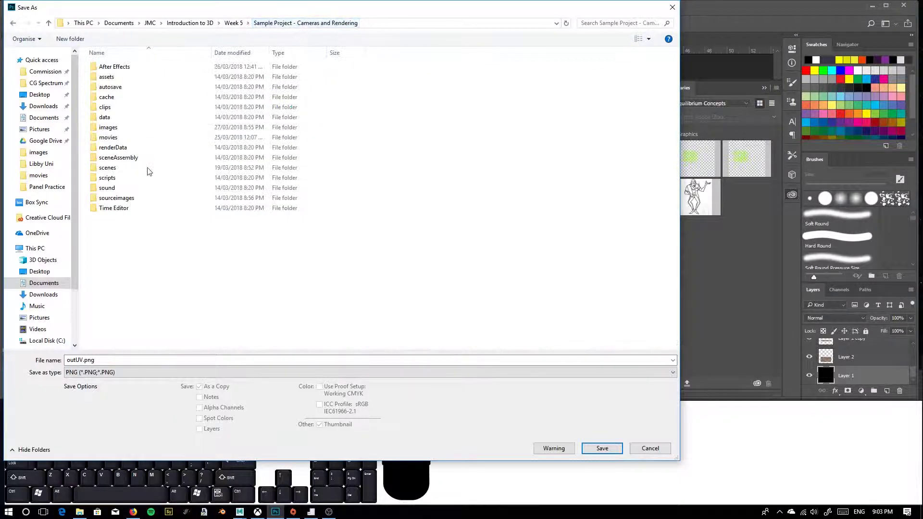
double_click(135, 201)
click(106, 360)
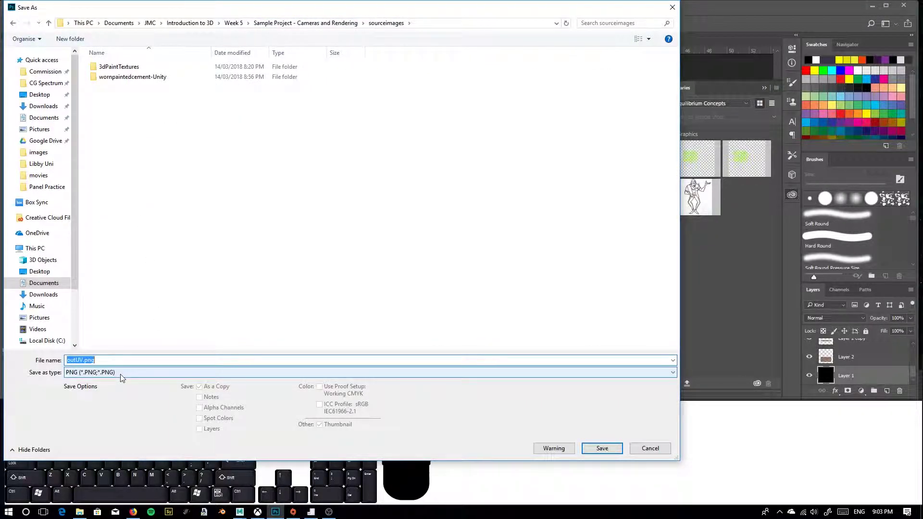
text(Wood)
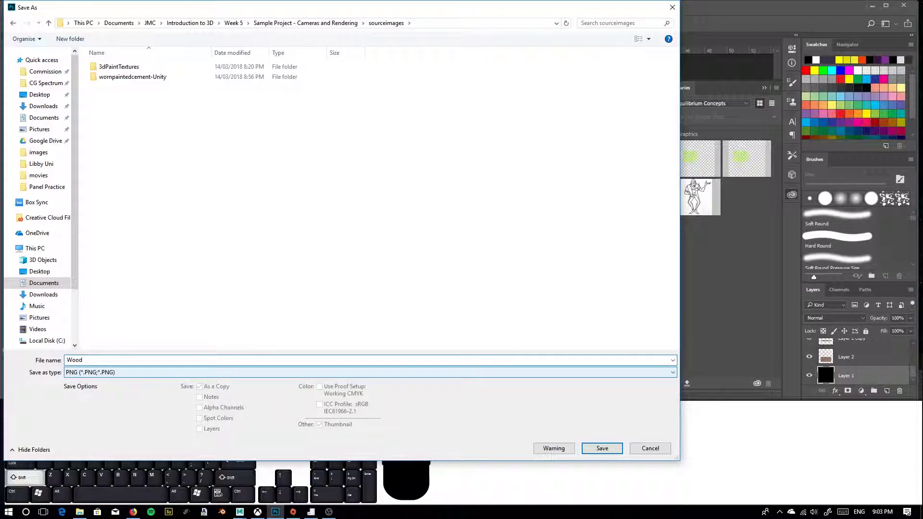
text(Texture)
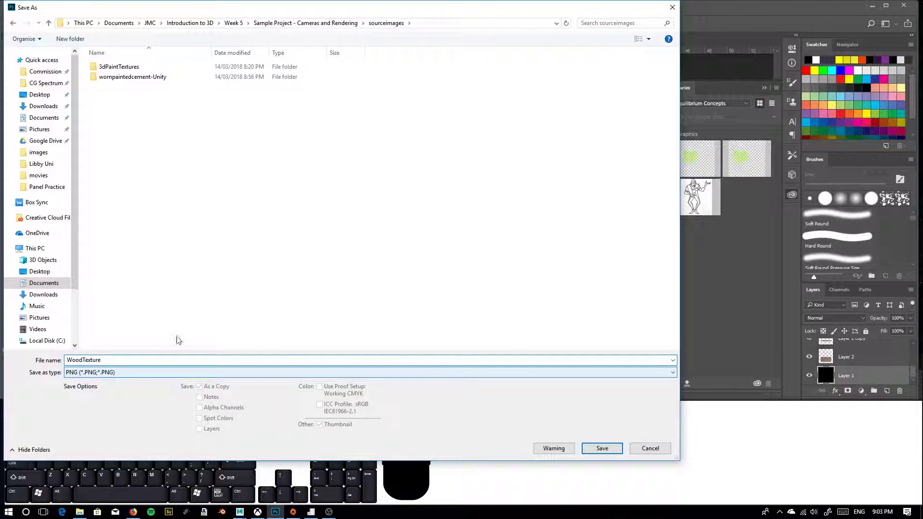
click(596, 448)
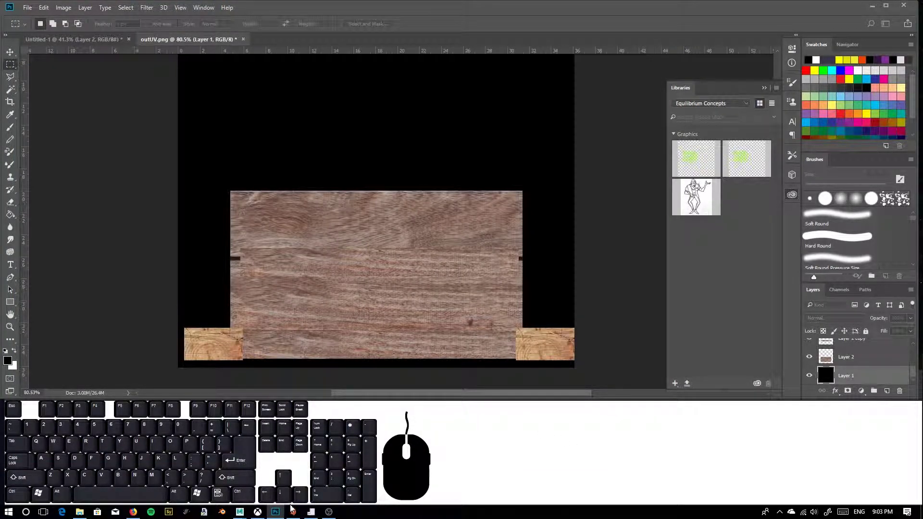
Switch to Maya and minimise the UV Toolkit, UV Editor and UV Snapshot Options windows to uncover the box in the viewport.
mouse_move(239, 510)
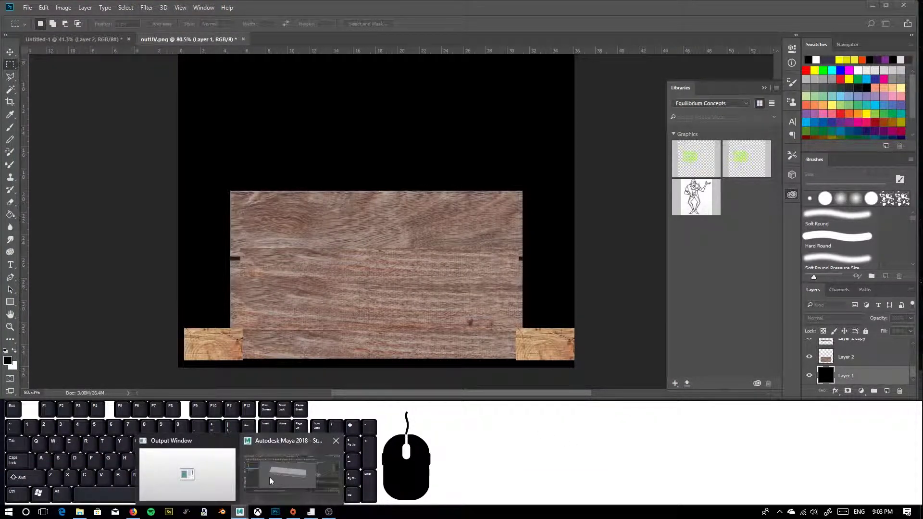
click(269, 477)
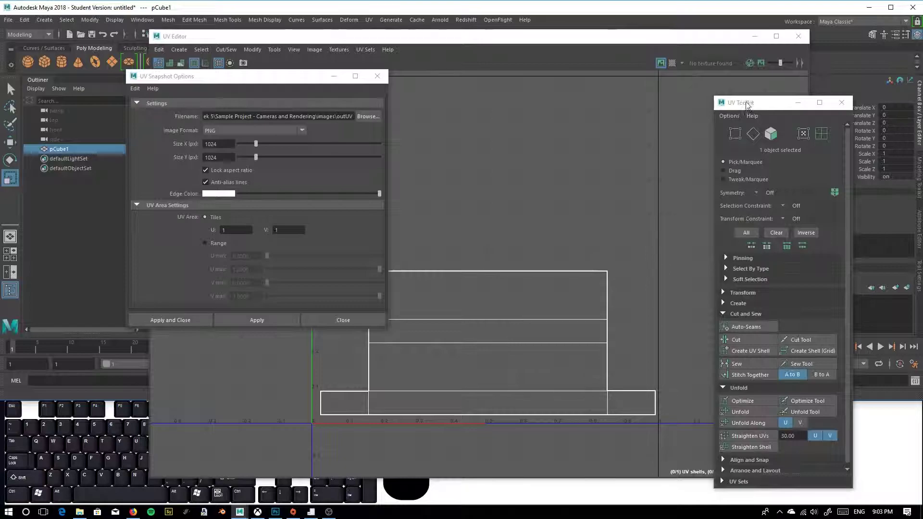
click(798, 102)
click(755, 36)
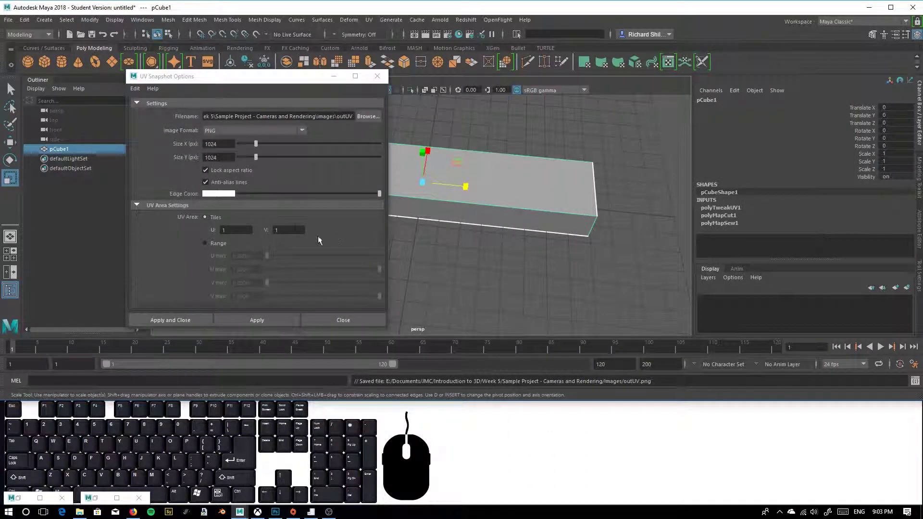
click(333, 77)
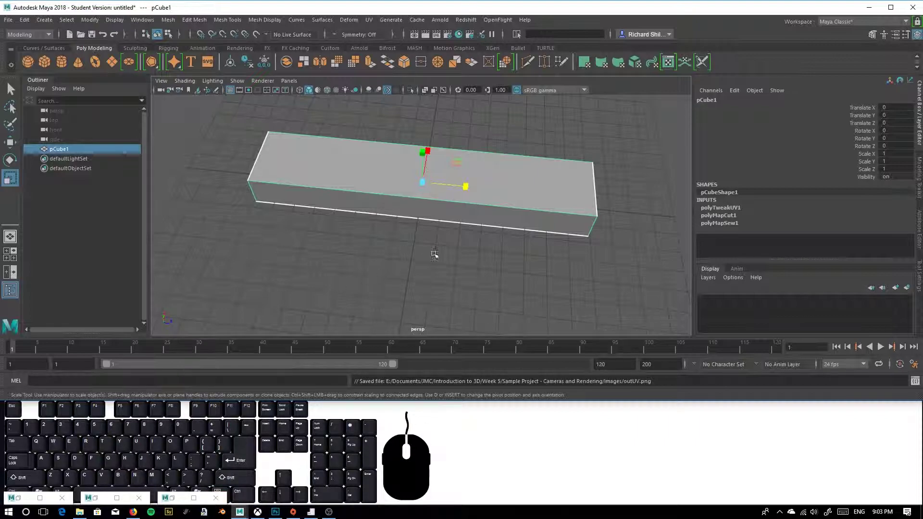
scroll(346, 226, down, 5)
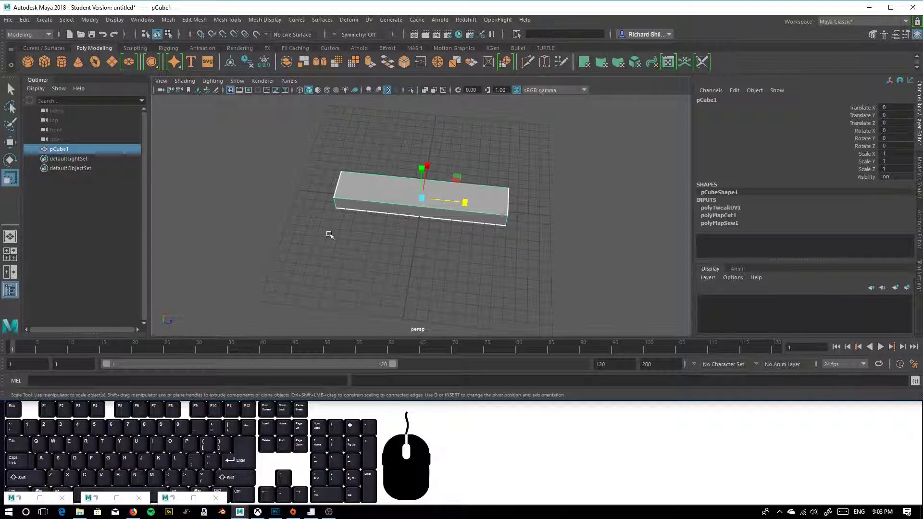
Assign a new RedshiftMaterial to the long box.
right_drag(378, 194, 399, 447)
click(339, 266)
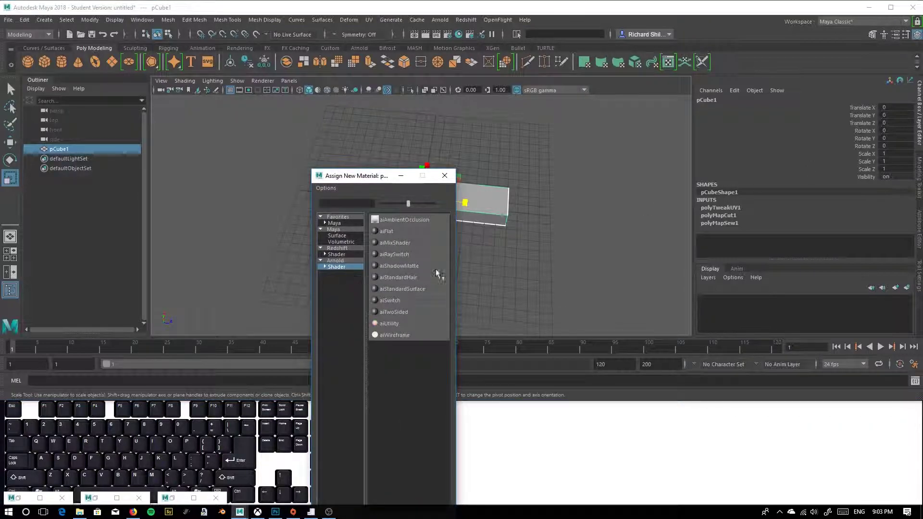
click(336, 254)
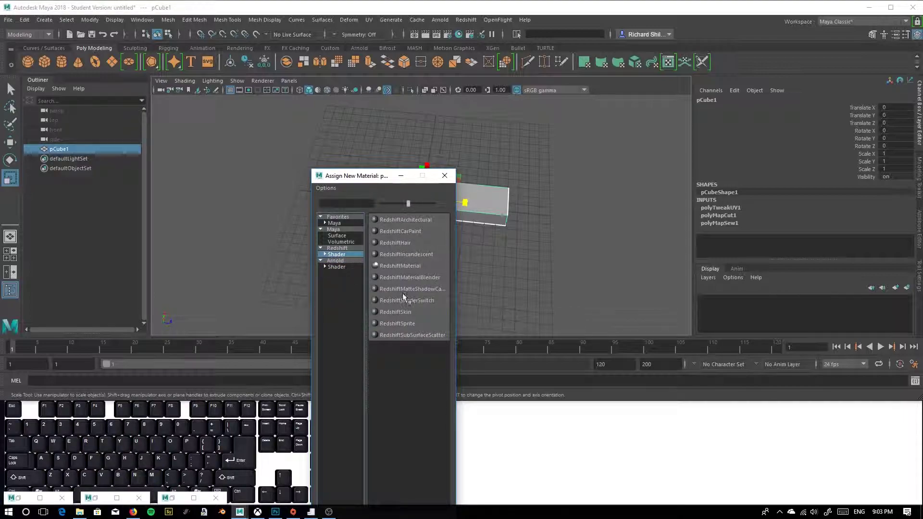
click(416, 267)
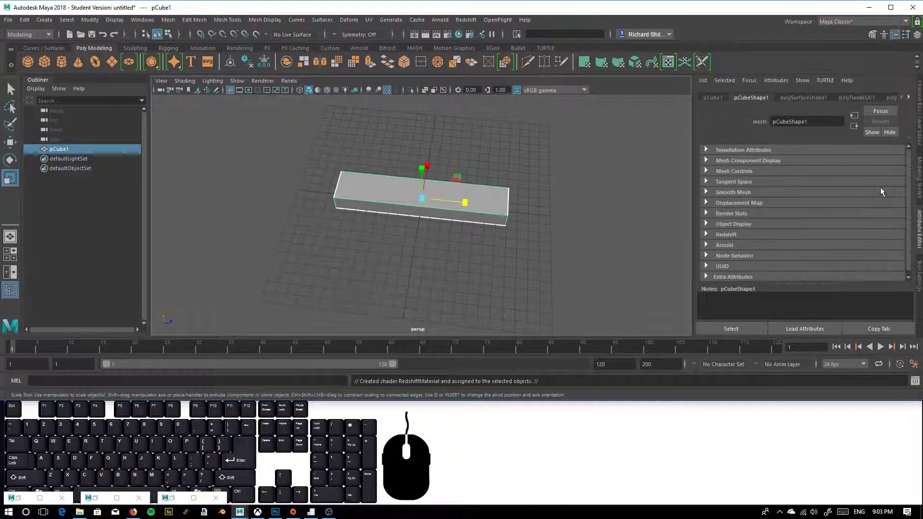
Map a File texture to the Redshift material's diffuse colour and load WoodTexture.png from the sourceimages folder.
drag(25, 21, 184, 141)
click(793, 97)
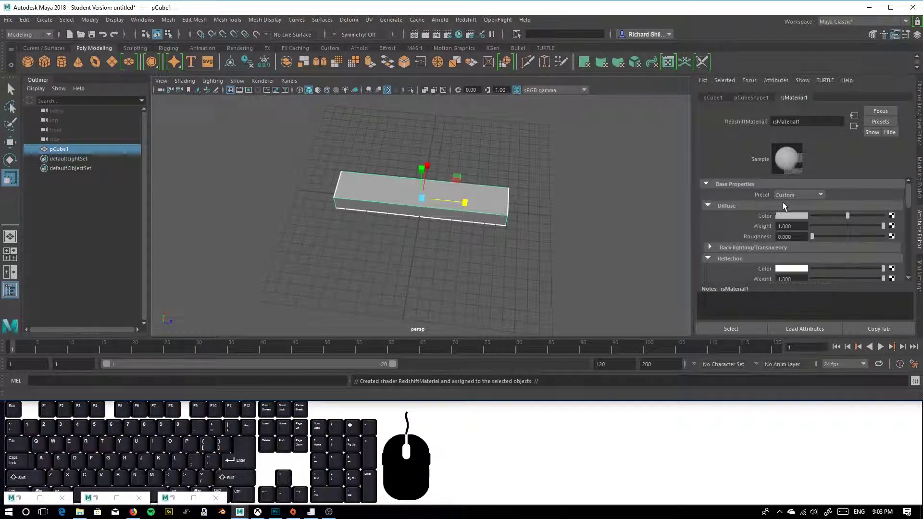
click(891, 216)
click(393, 254)
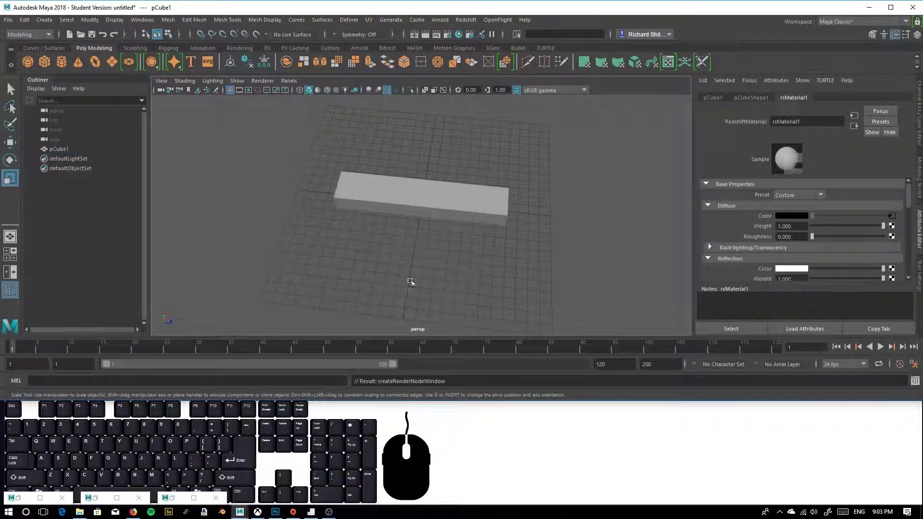
click(897, 228)
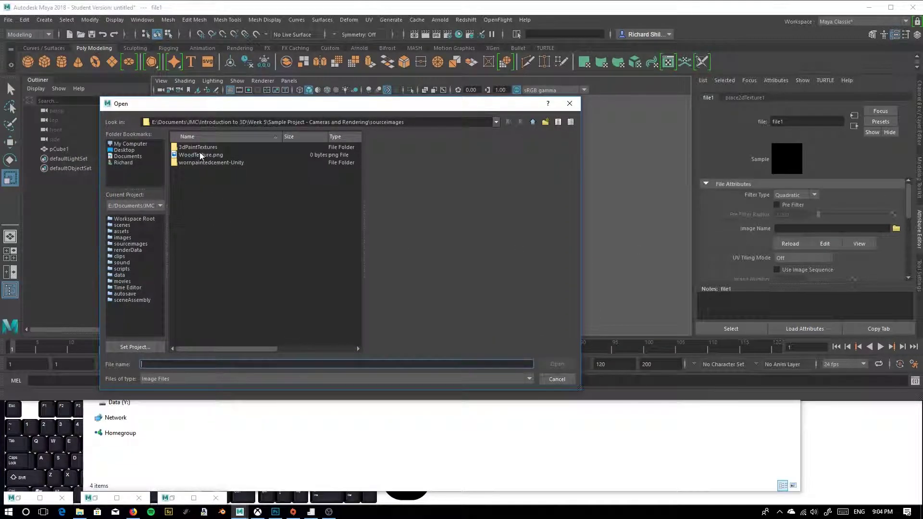
click(200, 155)
click(557, 364)
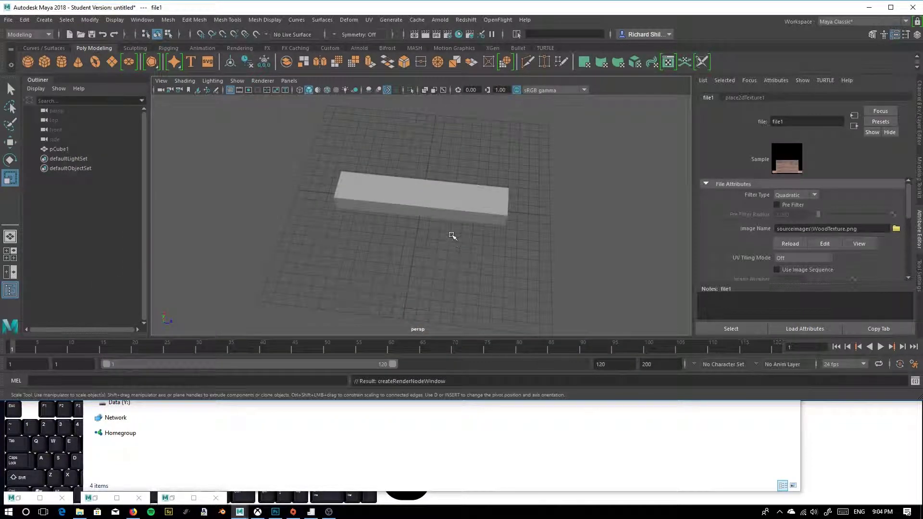
Turn on textured display in the viewport and inspect the wood texture on the box's sides and ends.
alt+drag(400, 226, 429, 181)
alt+right_drag(428, 181, 427, 255)
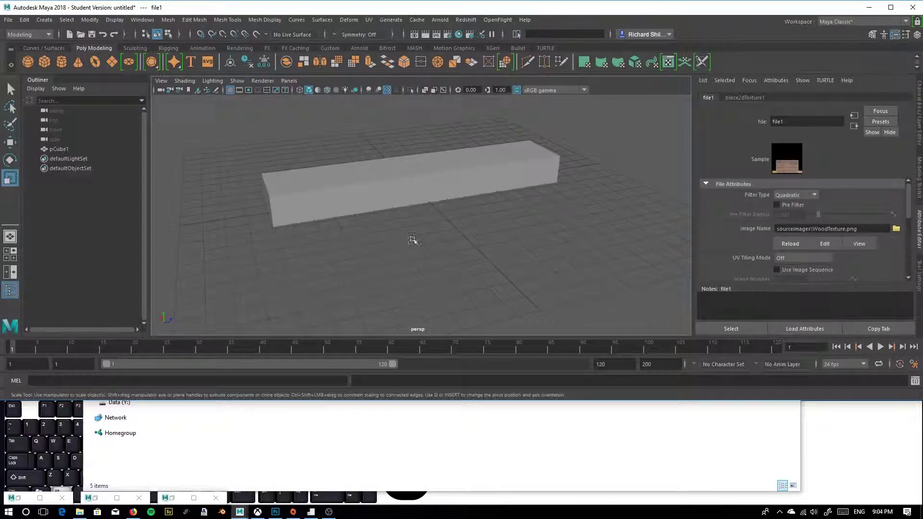
click(335, 92)
alt+drag(316, 163, 357, 193)
click(319, 92)
alt+drag(367, 241, 164, 232)
scroll(386, 240, up, 2)
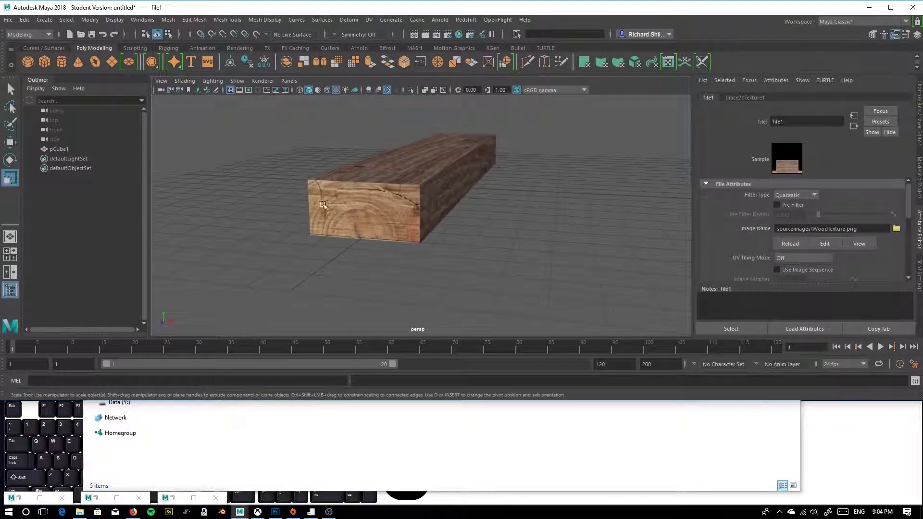
alt+drag(353, 203, 483, 219)
alt+drag(333, 278, 389, 219)
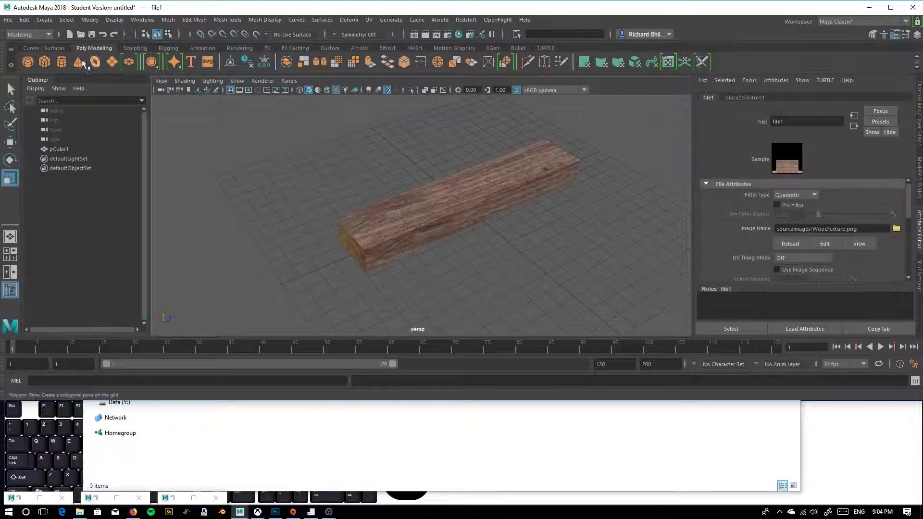
Create a polygon plane beneath the box and scale it uniformly to about 46 as a large floor.
click(107, 66)
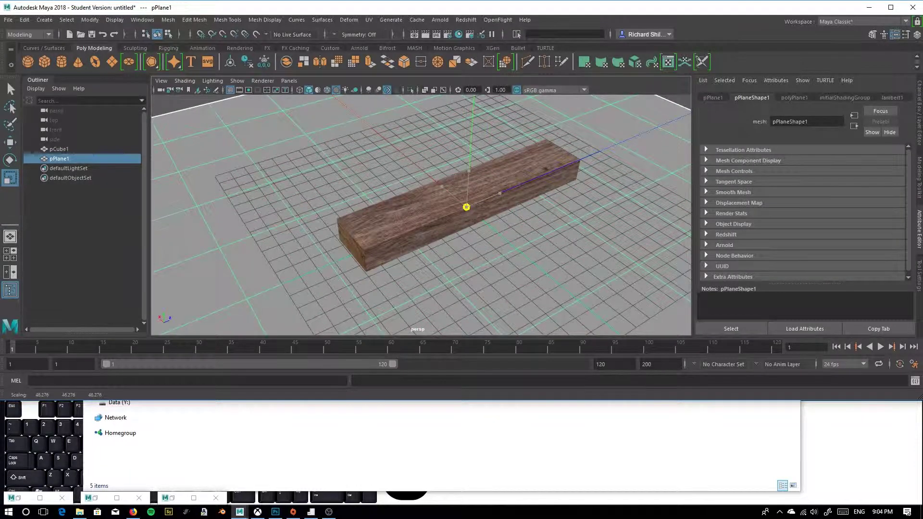
right_drag(230, 136, 278, 122)
click(202, 99)
click(404, 221)
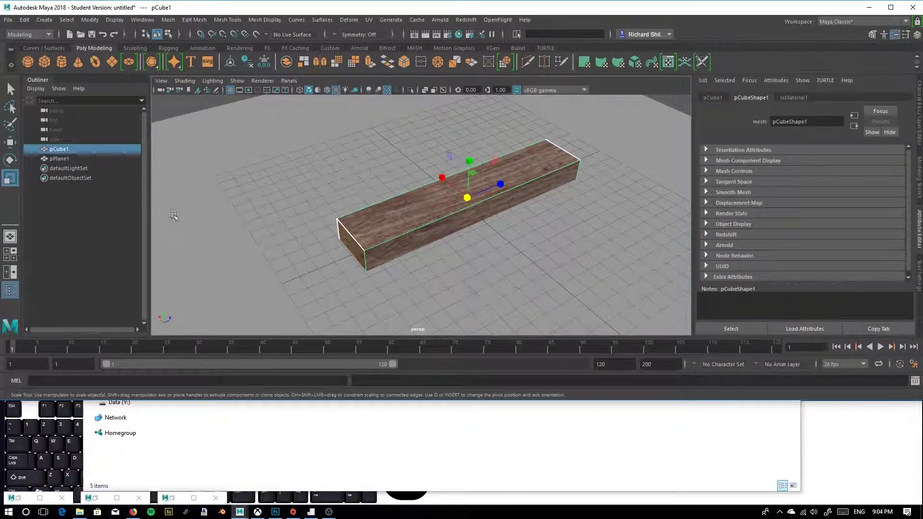
Create a Redshift Physical Light and raise it above the wood box.
click(466, 21)
mouse_move(510, 80)
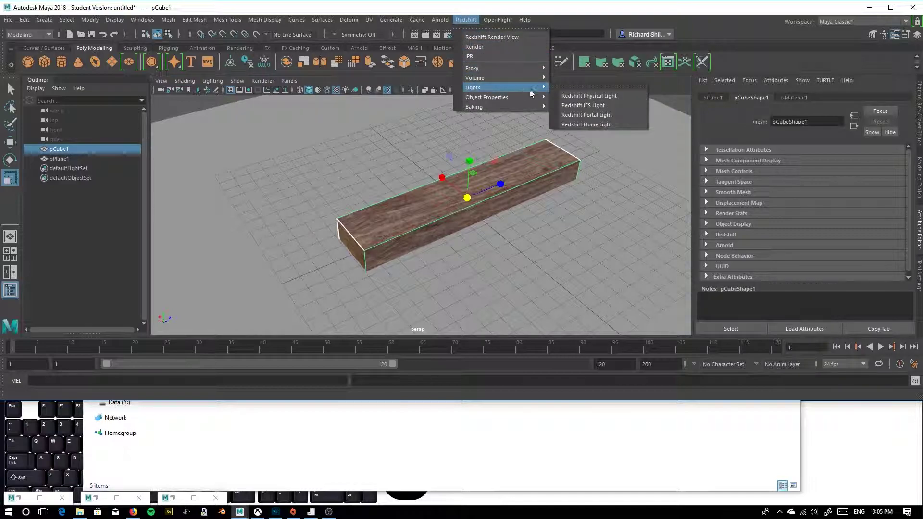
click(591, 95)
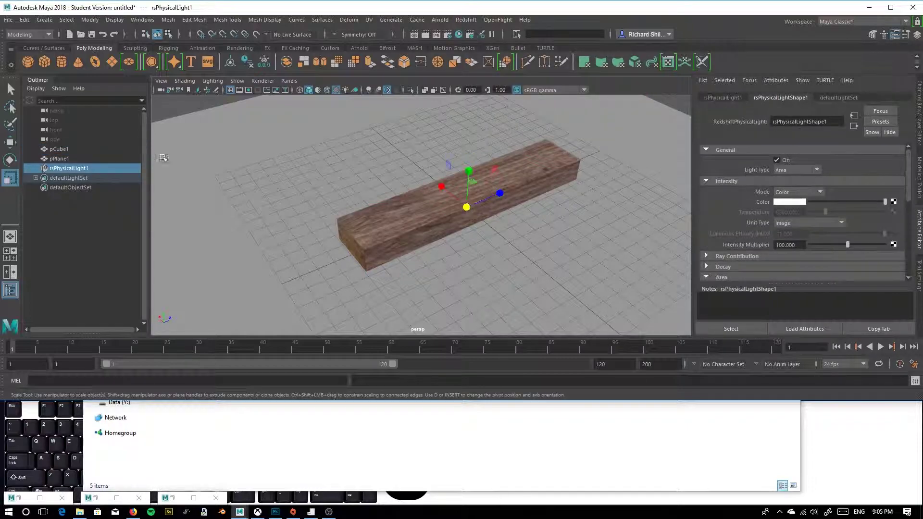
click(10, 143)
drag(475, 167, 476, 84)
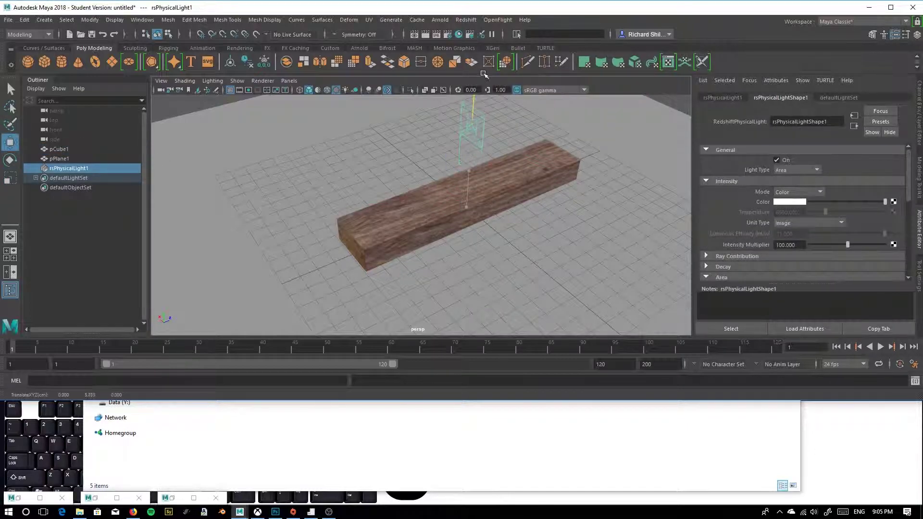
Rotate the physical light so it tilts down towards the box.
click(8, 160)
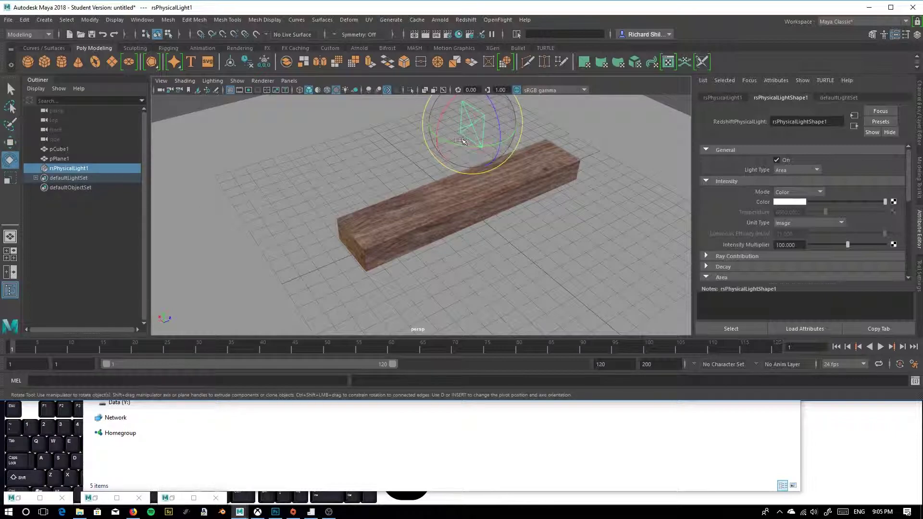
drag(466, 166, 437, 186)
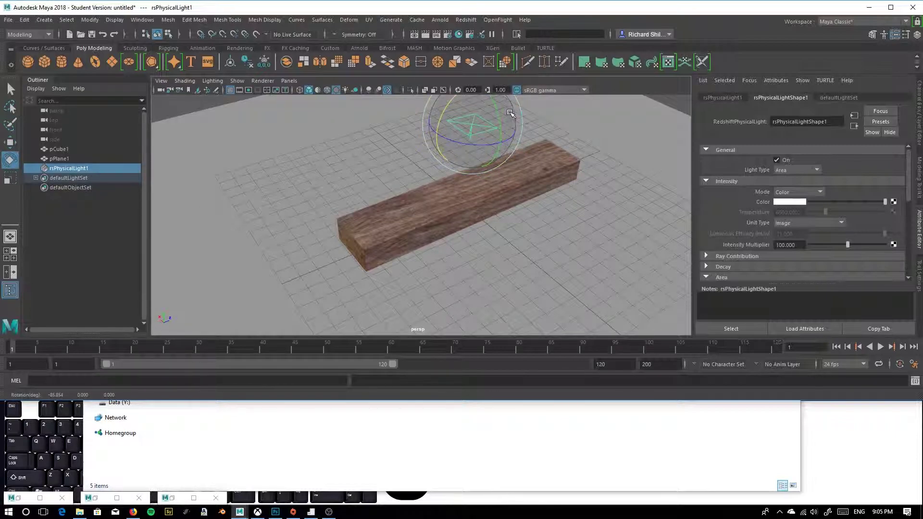
drag(501, 115, 485, 61)
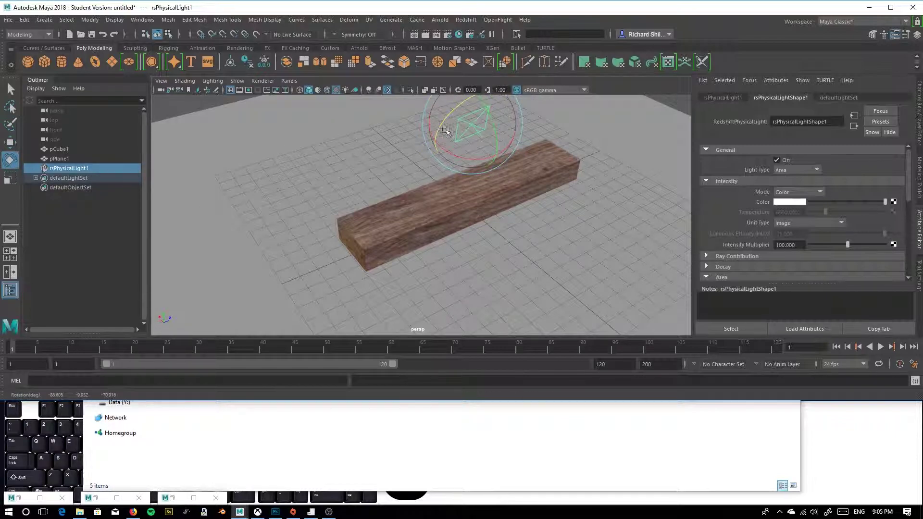
Turn on scene lighting in the viewport and move the light higher and behind the box, to about Y 9.7 and Z -1.6.
click(10, 142)
scroll(354, 180, down, 3)
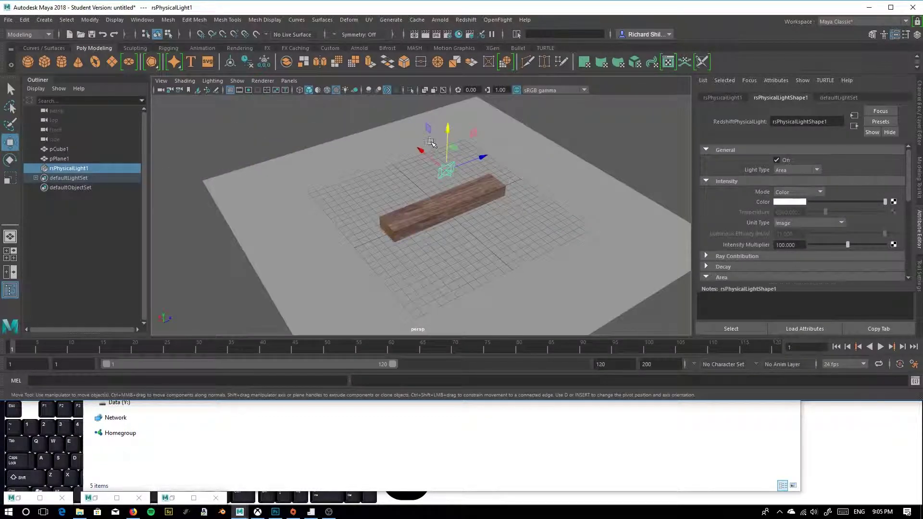
drag(449, 131, 452, 98)
drag(482, 131, 435, 147)
click(346, 90)
alt+drag(520, 214, 439, 157)
scroll(415, 163, up, 2)
drag(426, 110, 494, 133)
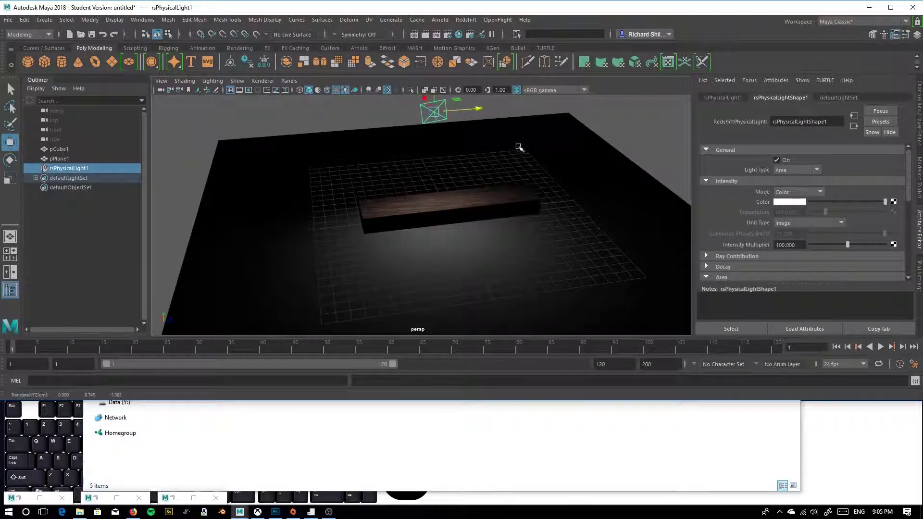
Turn off Visible for the area light and set its Intensity Multiplier to 500.
scroll(775, 259, down, 3)
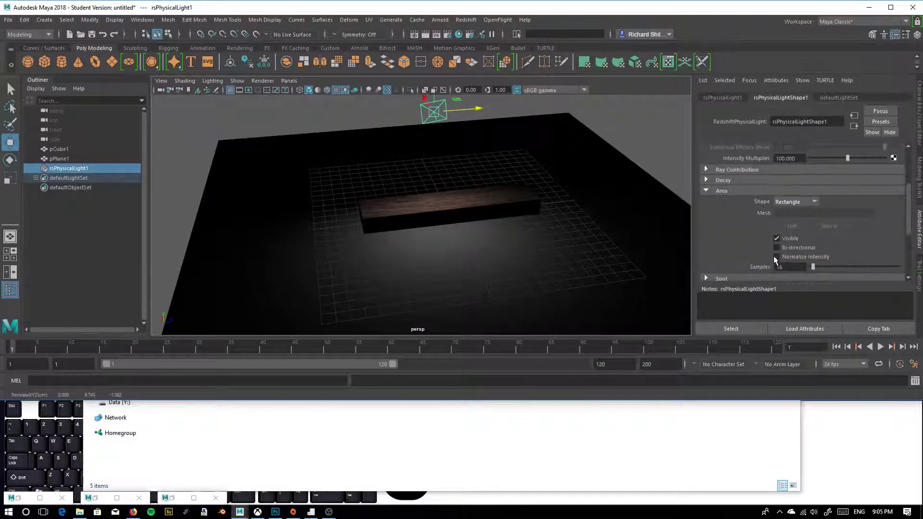
scroll(538, 169, up, 2)
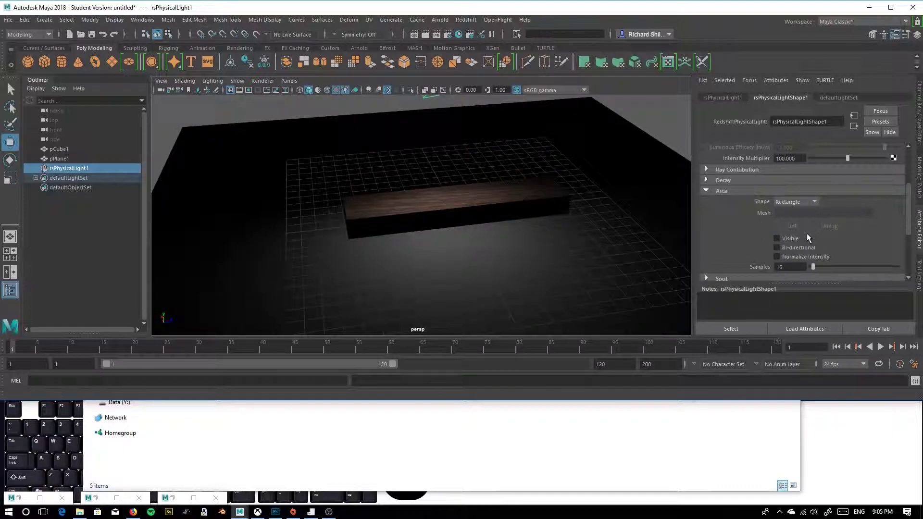
scroll(808, 233, up, 3)
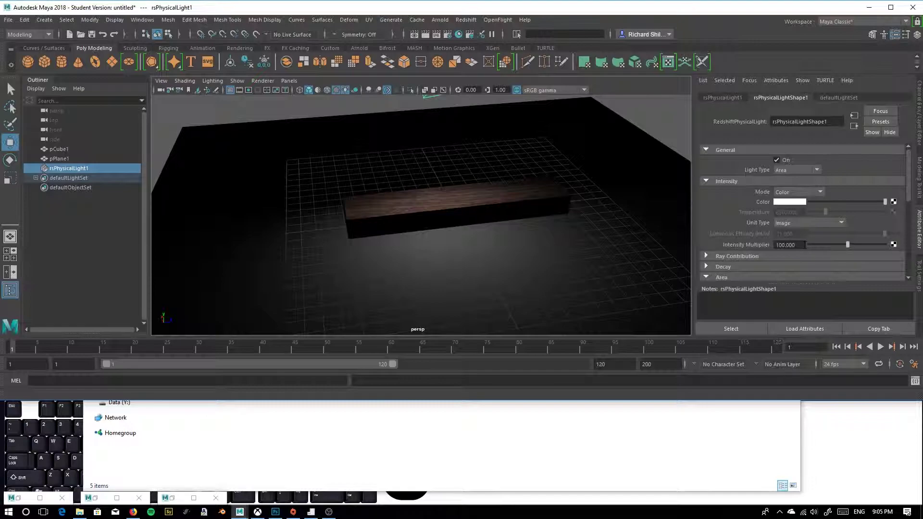
text(00)
key(Return)
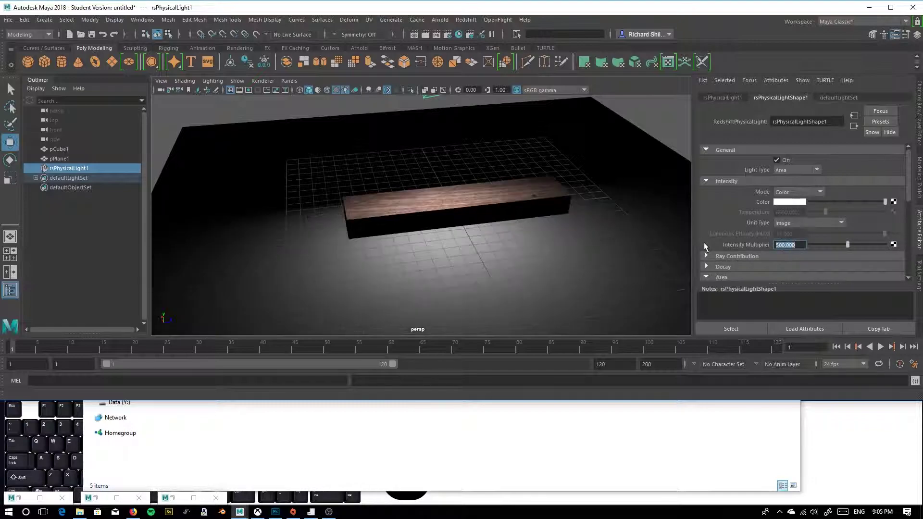
Shift the light sideways along X to about 4.3 and lower it to a height of about 8.2.
scroll(352, 208, down, 4)
alt+drag(408, 221, 452, 207)
alt+middle_drag(452, 207, 485, 262)
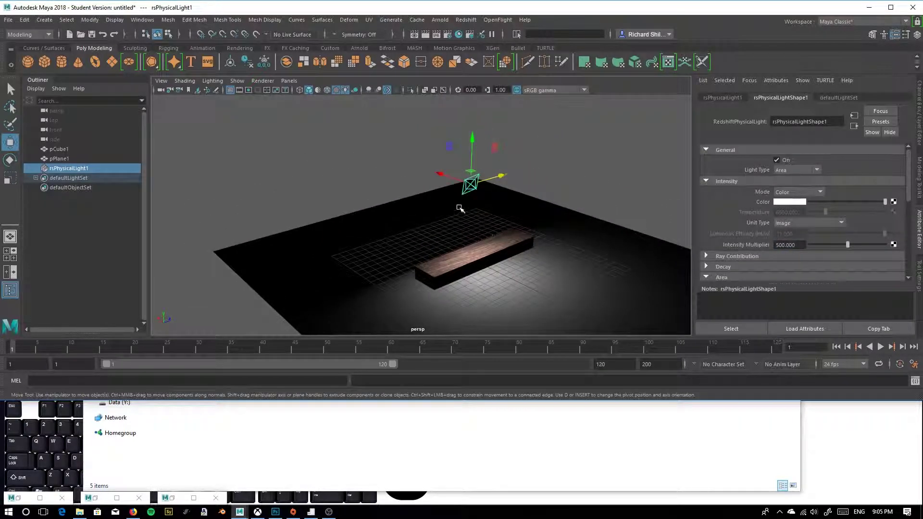
drag(444, 174, 418, 165)
drag(444, 135, 443, 148)
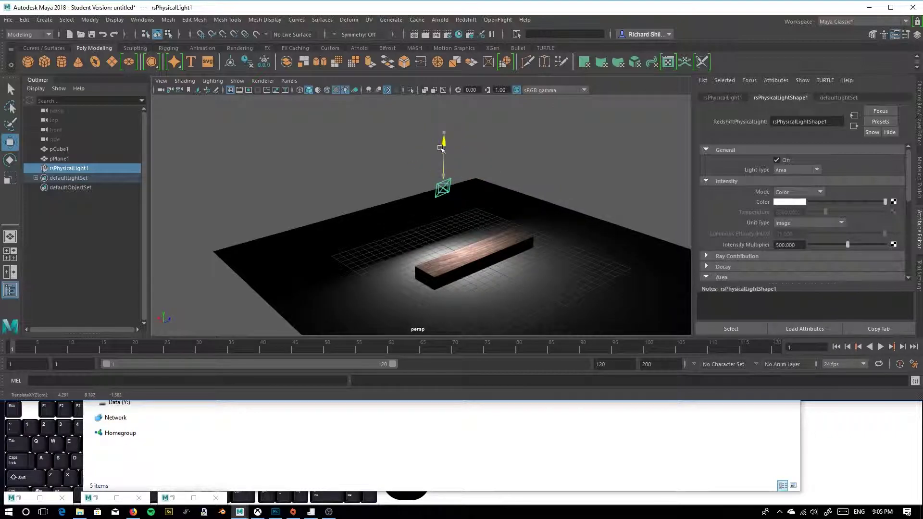
Frame the lit wood box and surrounding floor from a low corner angle for the render.
alt+drag(439, 230, 506, 247)
alt+right_drag(506, 247, 485, 286)
alt+middle_drag(485, 286, 433, 228)
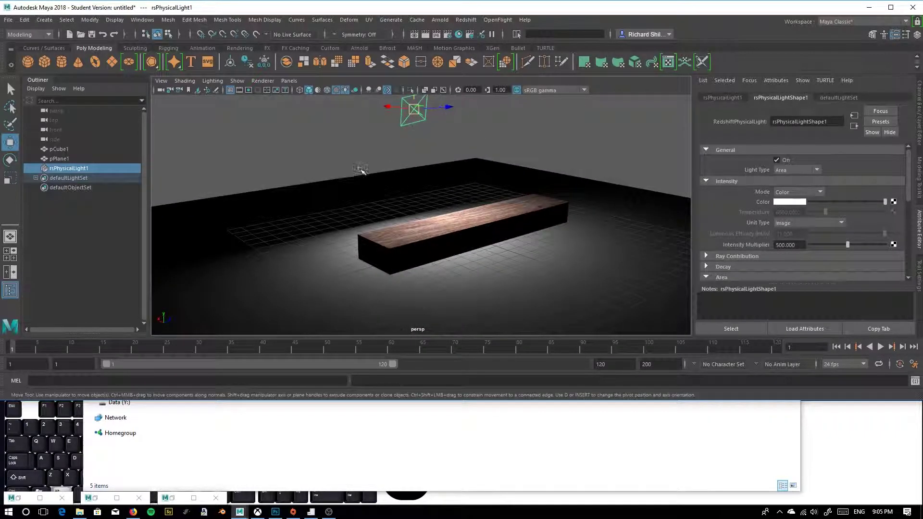
alt+middle_drag(428, 187, 408, 177)
alt+drag(408, 177, 360, 197)
alt+right_drag(360, 197, 409, 213)
alt+drag(408, 213, 404, 234)
alt+right_drag(433, 270, 442, 199)
alt+middle_drag(447, 167, 457, 203)
alt+drag(408, 274, 434, 202)
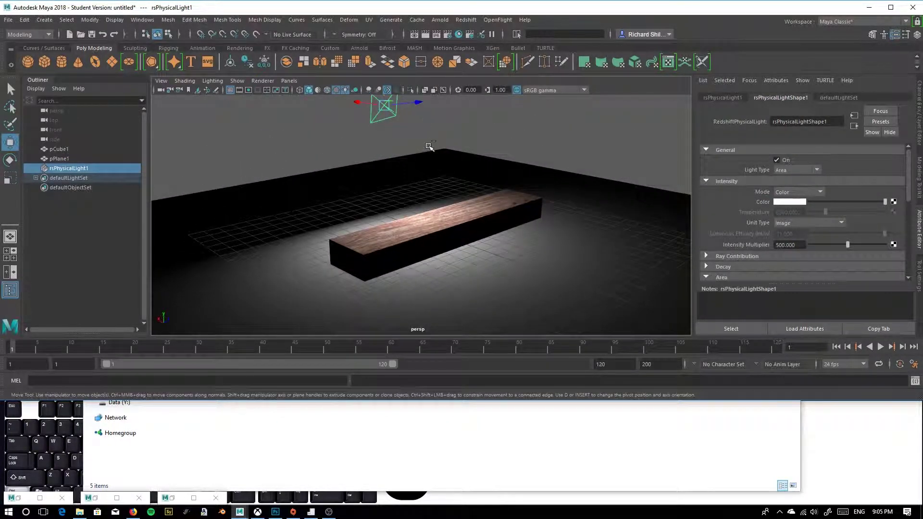
Save the scene as a Maya Binary file named WoodTute in the sourceimages folder, accepting the student version notice.
key(ctrl+shift+s)
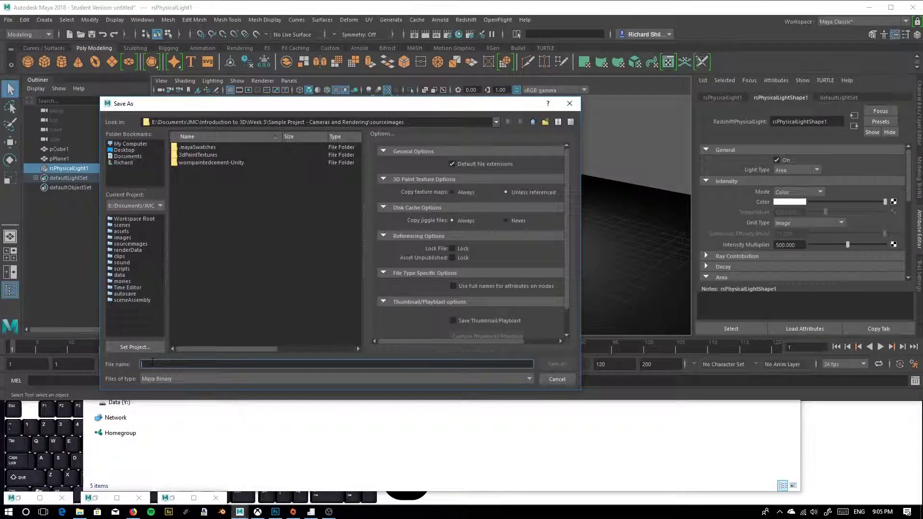
text(Wo)
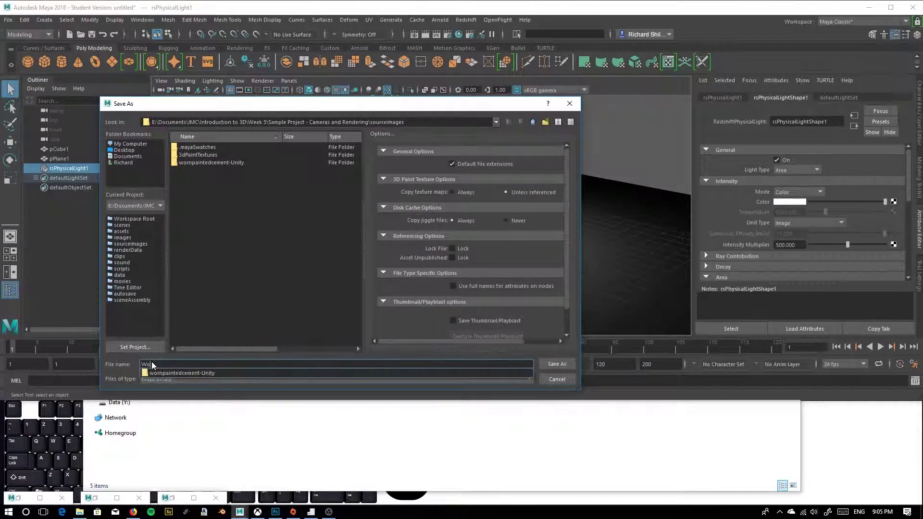
text(odTut)
key(Return)
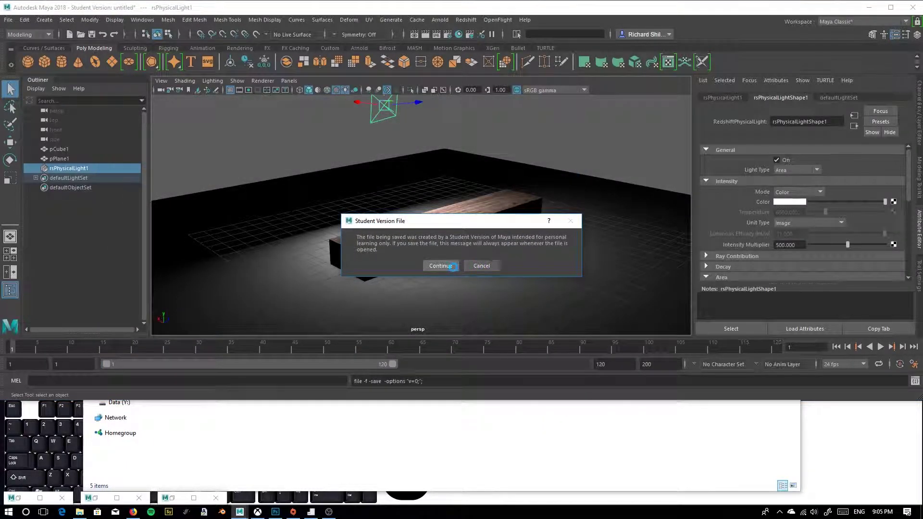
click(441, 266)
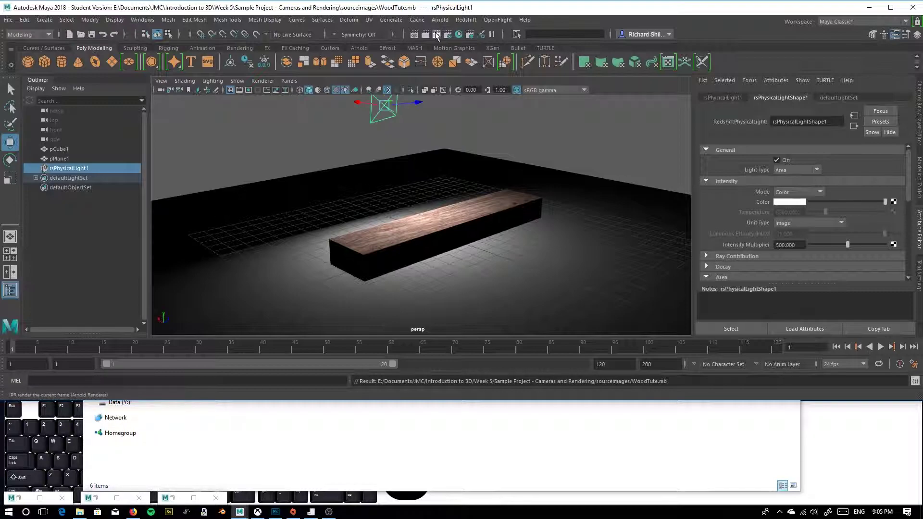
Open the Render View, switch the renderer from Arnold to Redshift and run an IPR render of the wood box.
click(437, 35)
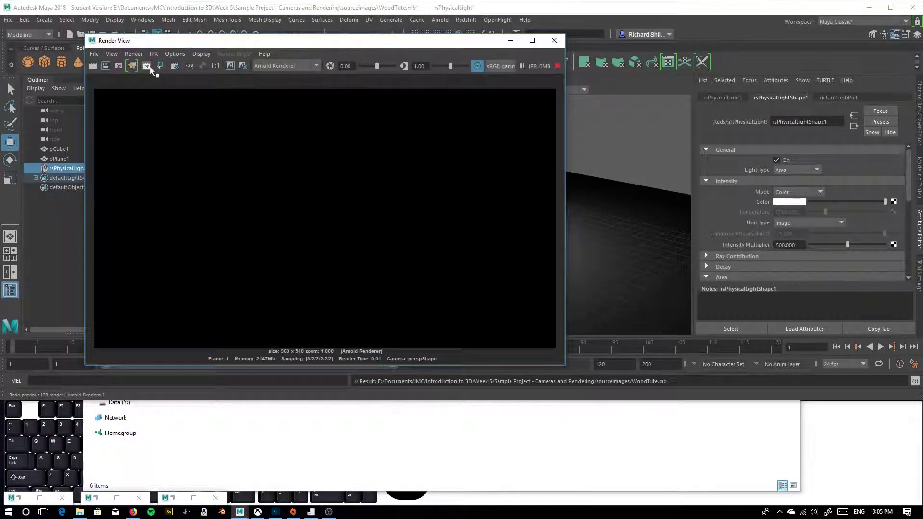
click(285, 66)
click(269, 98)
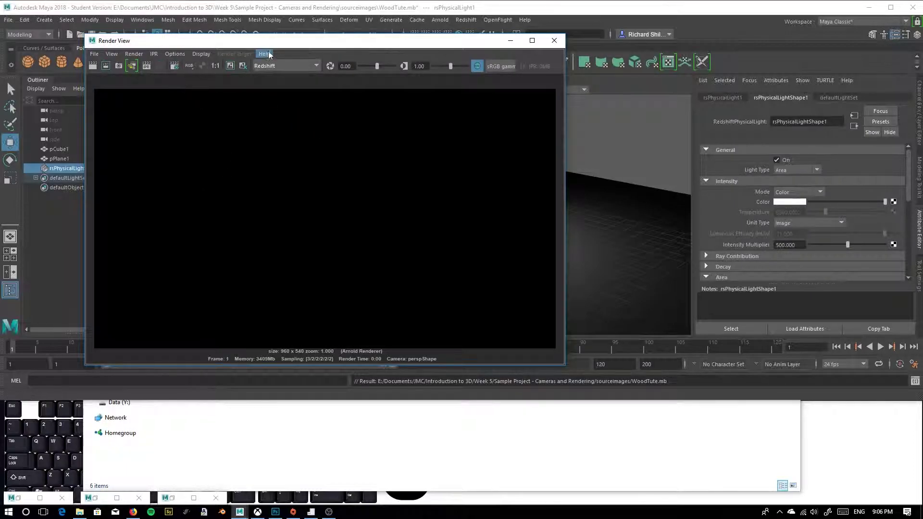
click(146, 66)
scroll(278, 262, up, 3)
scroll(331, 250, down, 2)
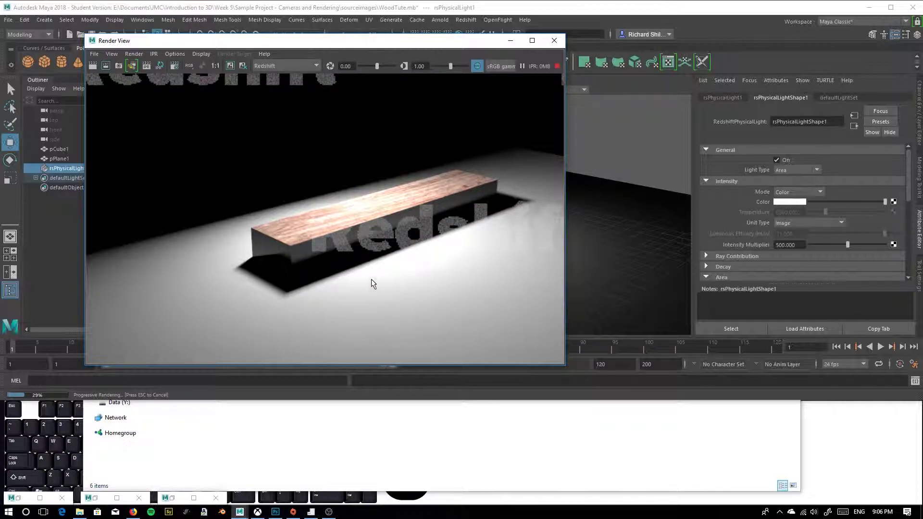
Examine the wood box in the live render from several angles and look through the physical light's area, volume and other attributes.
alt+drag(577, 274, 662, 283)
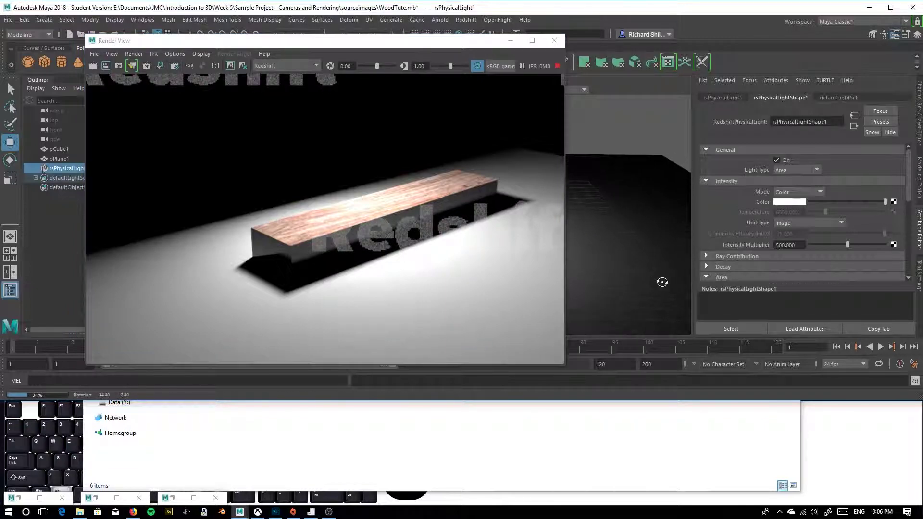
alt+middle_drag(616, 264, 619, 245)
alt+drag(620, 245, 655, 249)
alt+middle_drag(608, 226, 697, 243)
mouse_move(637, 240)
alt+mouse_down()
mouse_move(603, 246)
mouse_move(608, 210)
mouse_move(625, 231)
mouse_move(604, 233)
mouse_move(623, 233)
alt+mouse_up()
alt+middle_drag(623, 233, 659, 241)
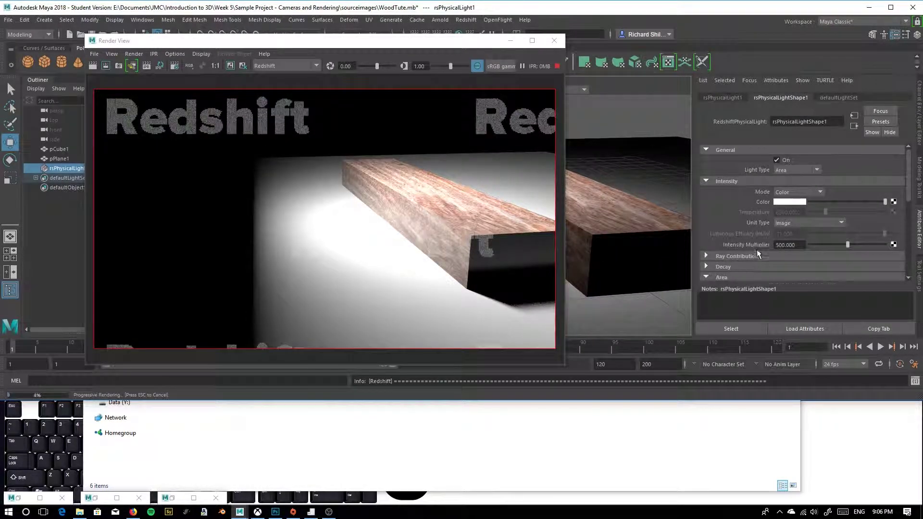
scroll(758, 245, down, 3)
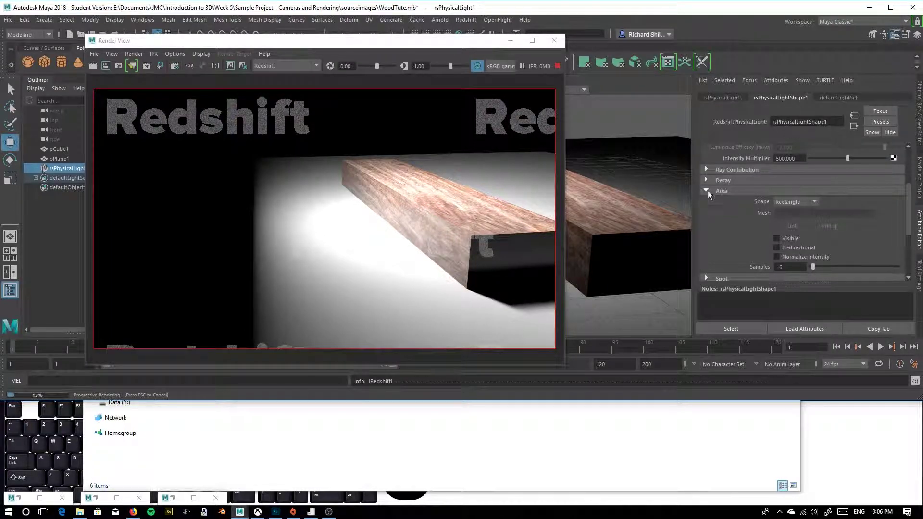
scroll(764, 236, down, 2)
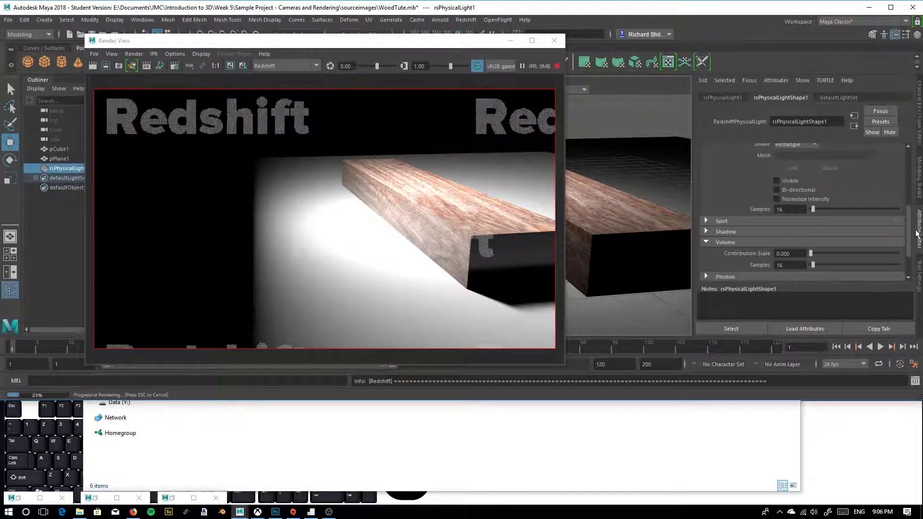
drag(910, 237, 911, 258)
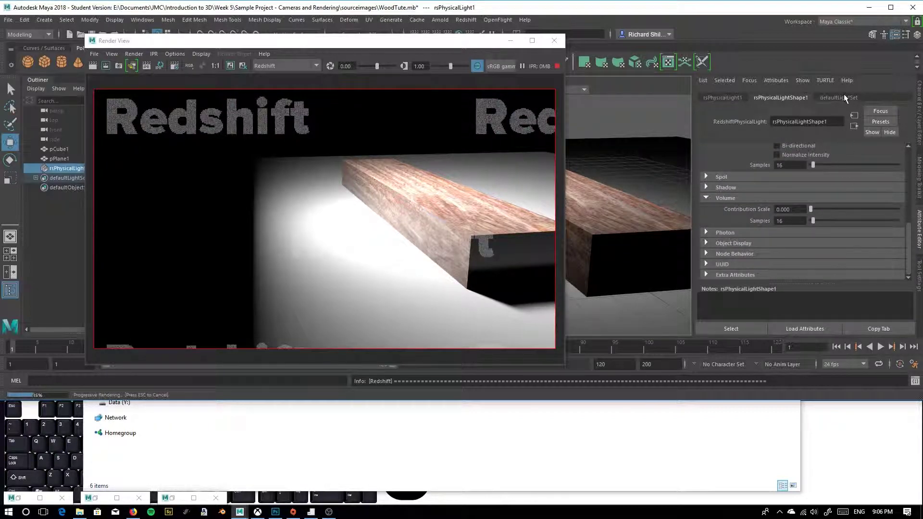
click(844, 98)
Set the reflection roughness of the wood box's Redshift material to about 0.473 and check the highlight from another angle.
click(606, 221)
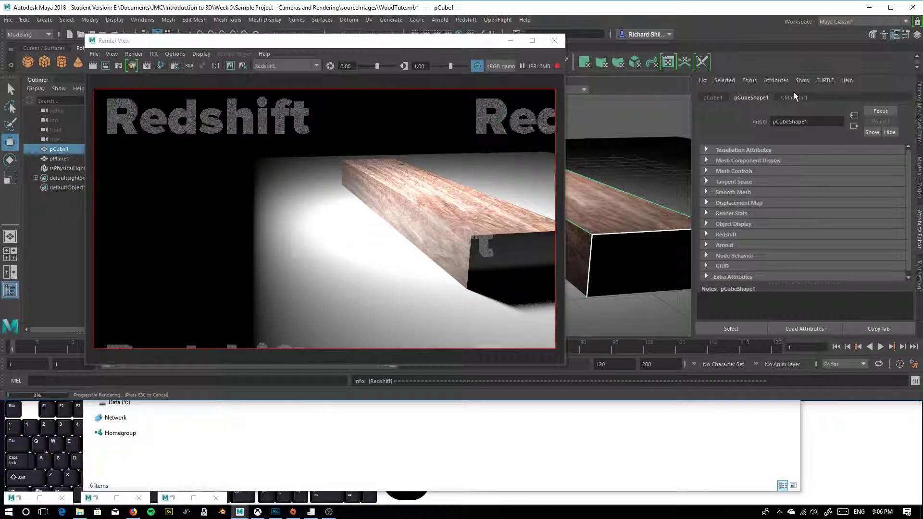
click(794, 97)
drag(909, 198, 909, 208)
drag(815, 234, 845, 229)
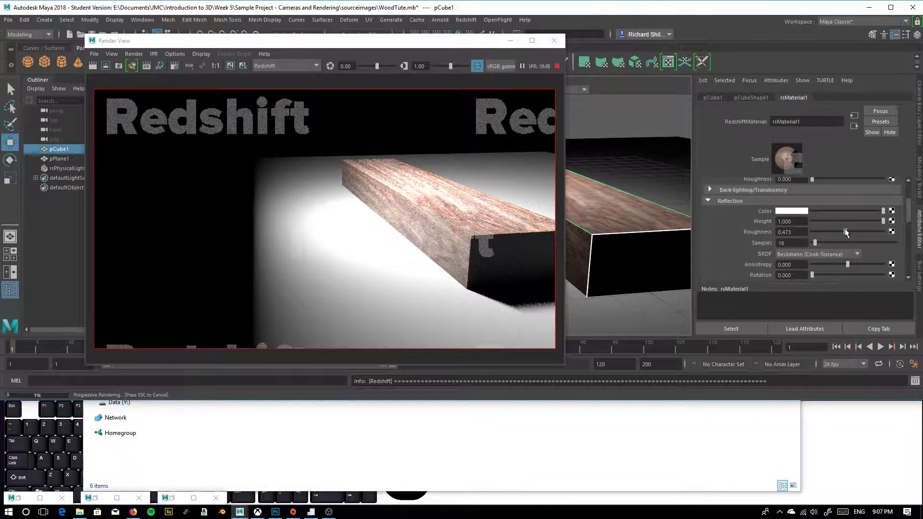
alt+drag(591, 207, 618, 259)
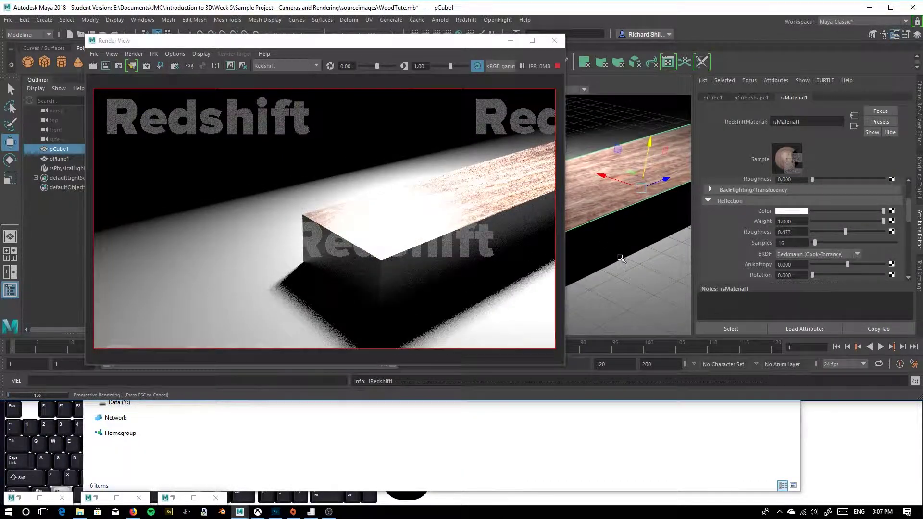
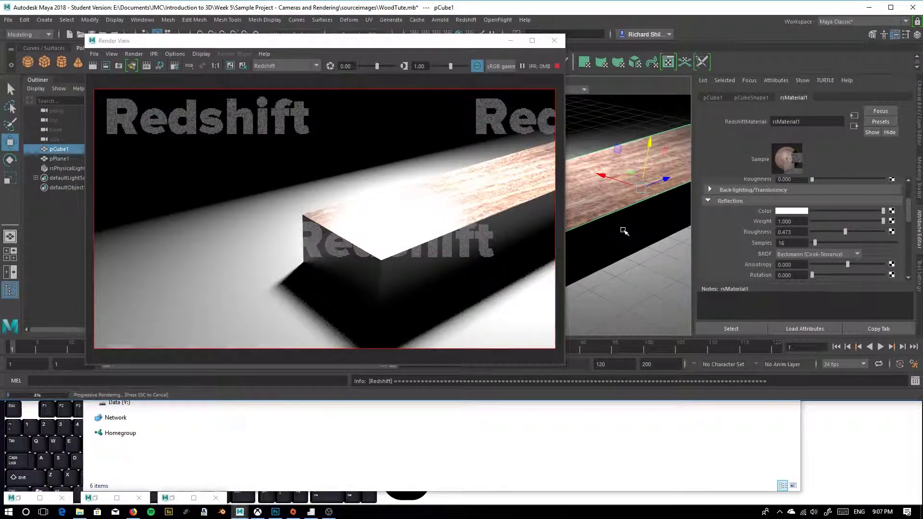
Add a second Redshift area light on the box's unlit side with an intensity multiplier of 200.
alt+middle_drag(563, 299, 565, 251)
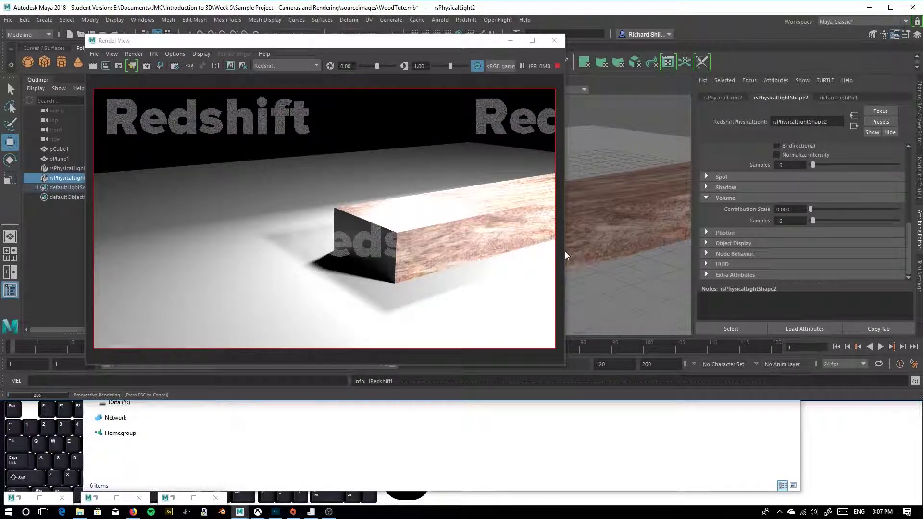
alt+right_drag(565, 255, 608, 176)
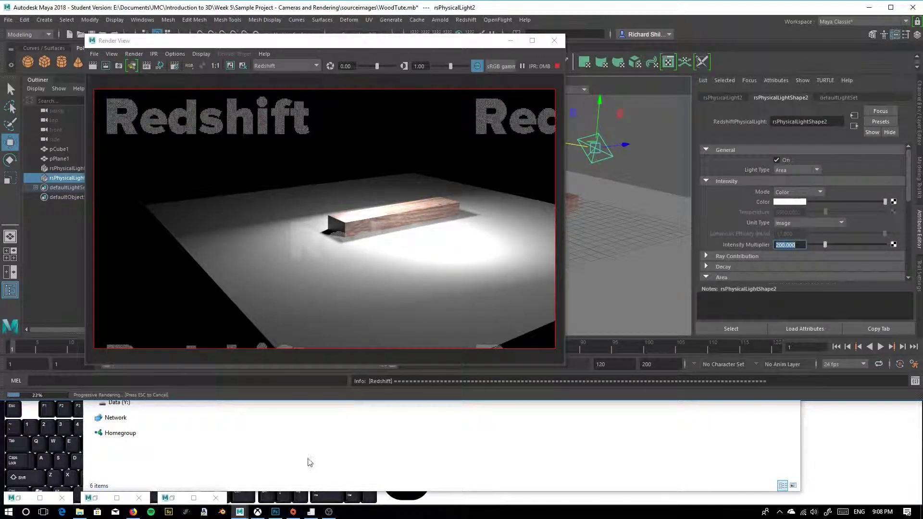
Switch to Photoshop and group the wood texture layers from Layer 2 up to Layer 3 copy, leaving out the black background.
click(276, 511)
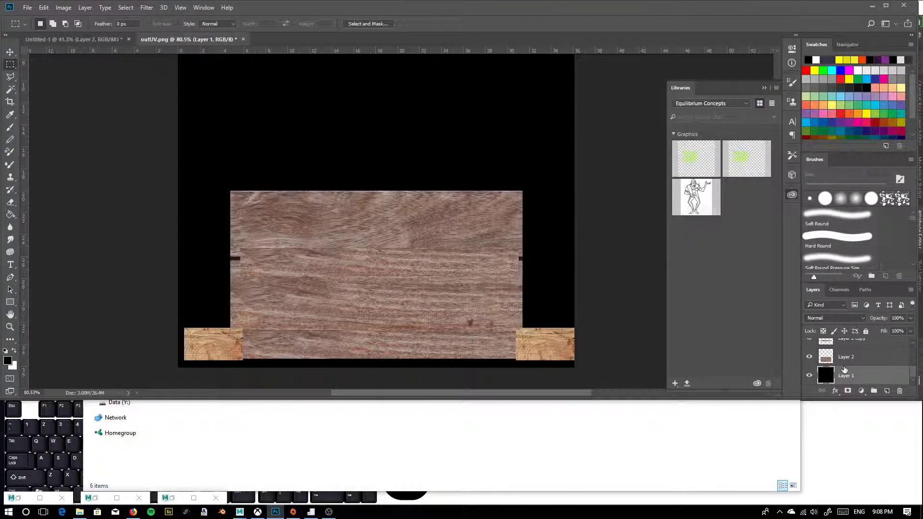
scroll(851, 368, up, 1)
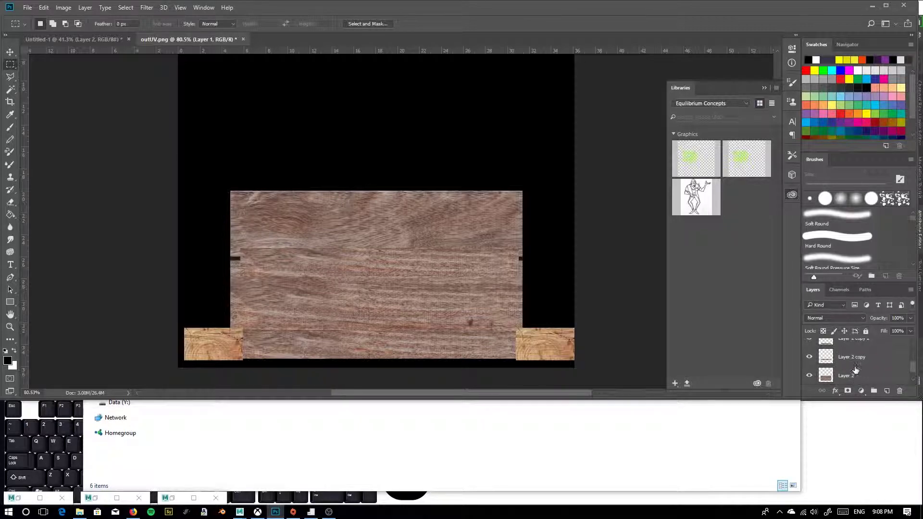
click(863, 379)
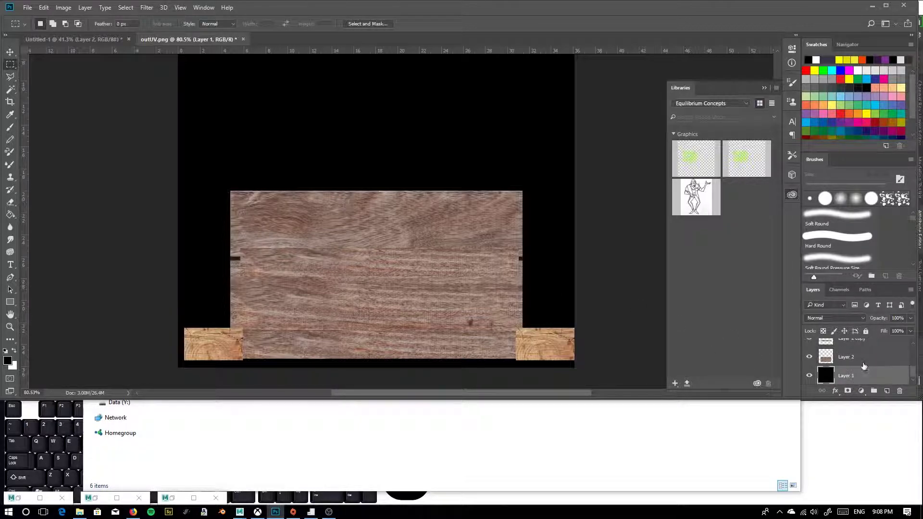
scroll(856, 368, up, 2)
scroll(857, 368, up, 1)
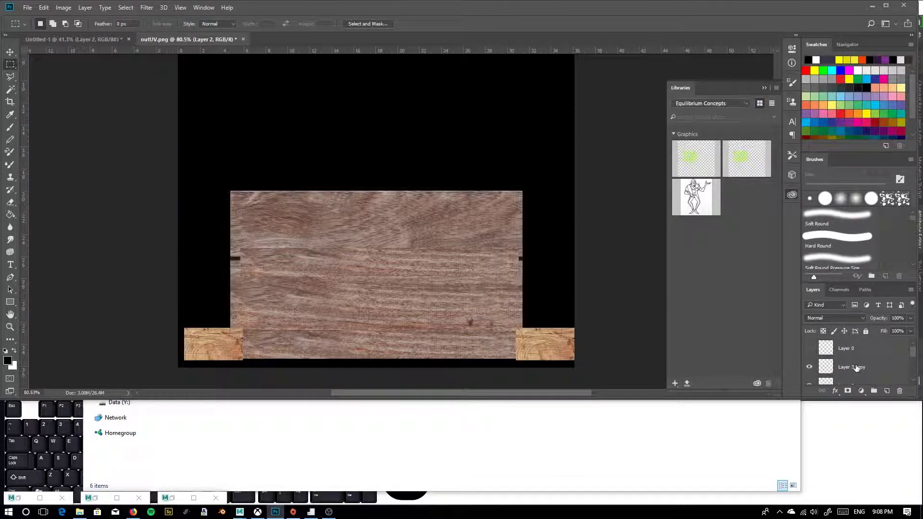
shift+click(851, 368)
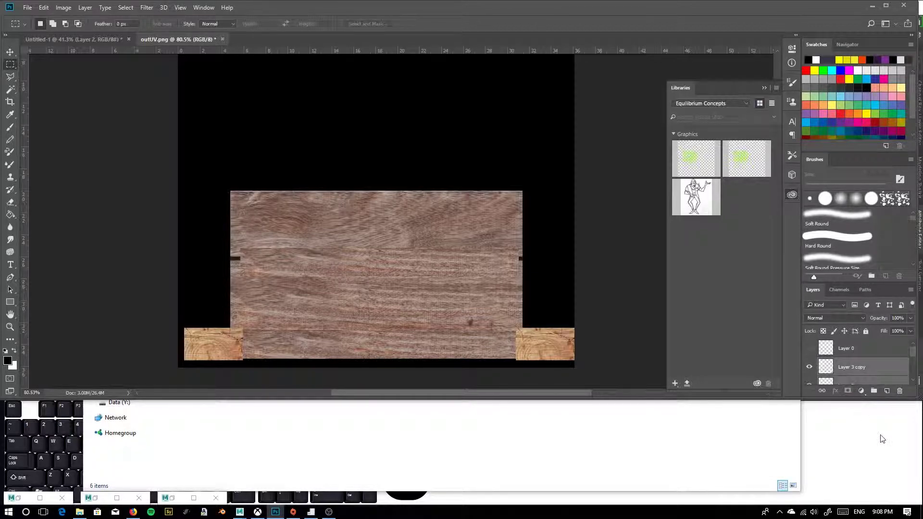
click(875, 391)
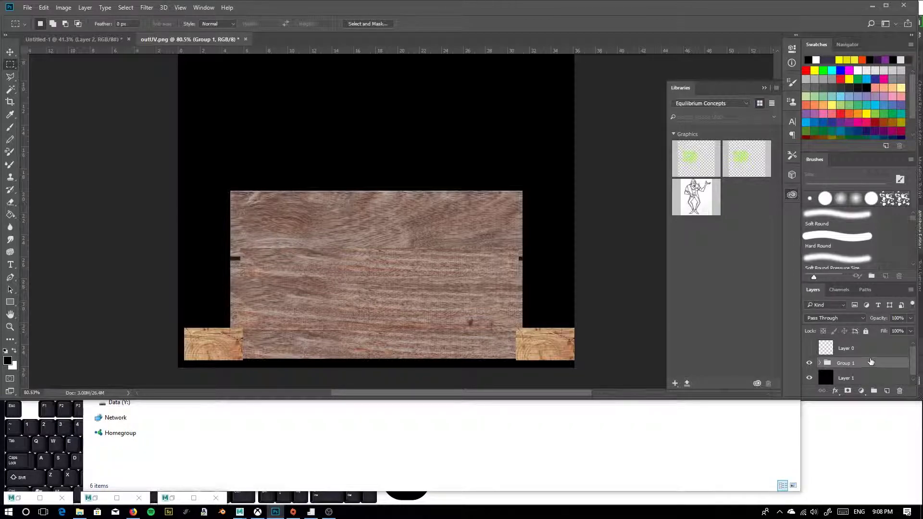
Duplicate the wood texture group under the name NormalMap and hide the original group.
right_click(849, 369)
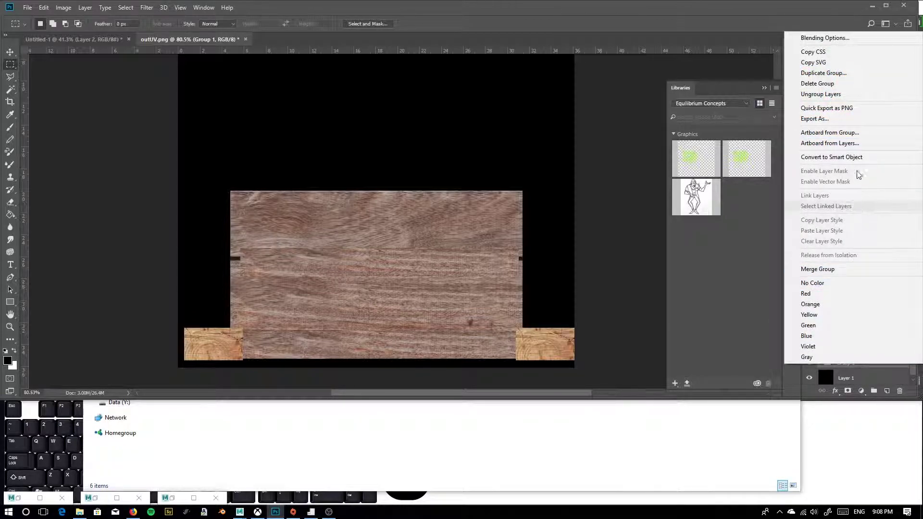
click(836, 73)
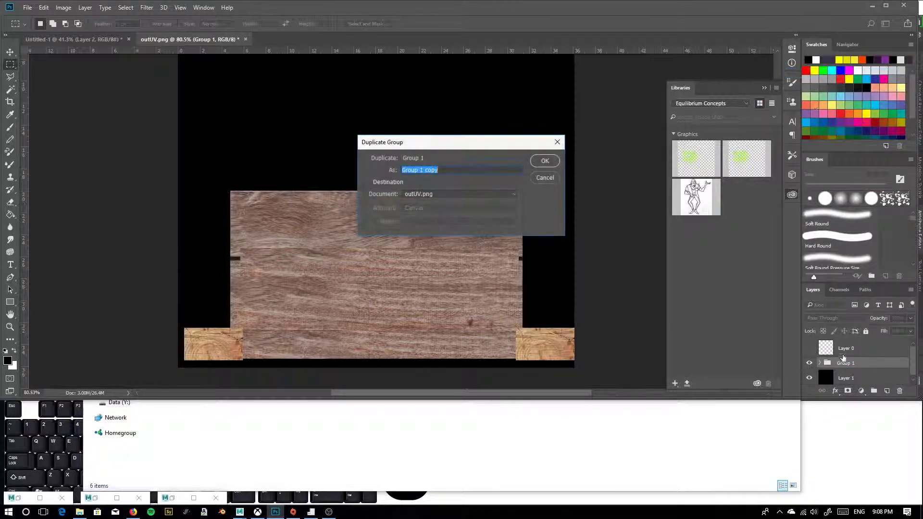
text(NormalMap)
key(Return)
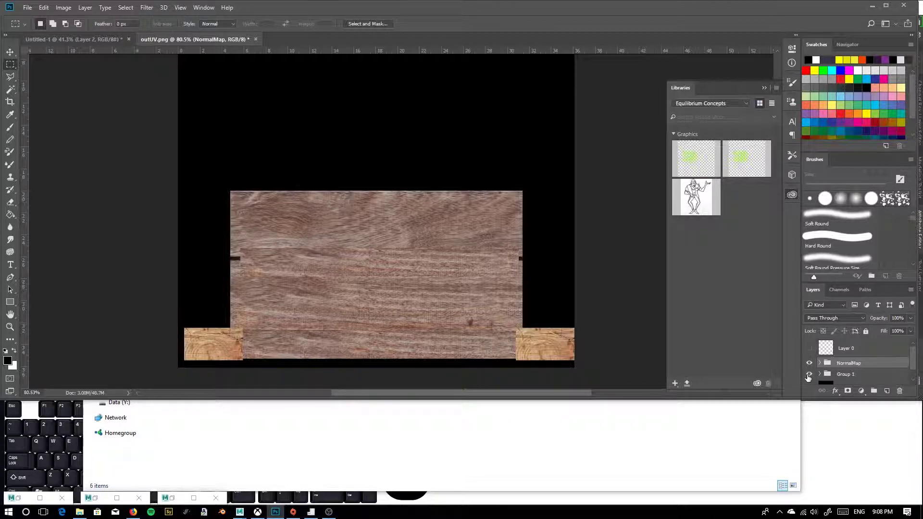
Expand the NormalMap group and remove the Brushes panel to give the layer list more room.
click(819, 364)
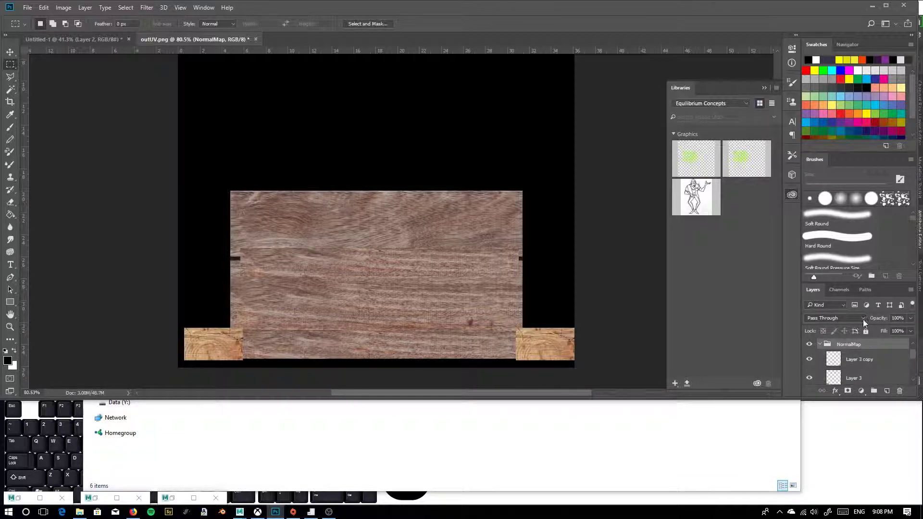
drag(852, 283, 842, 206)
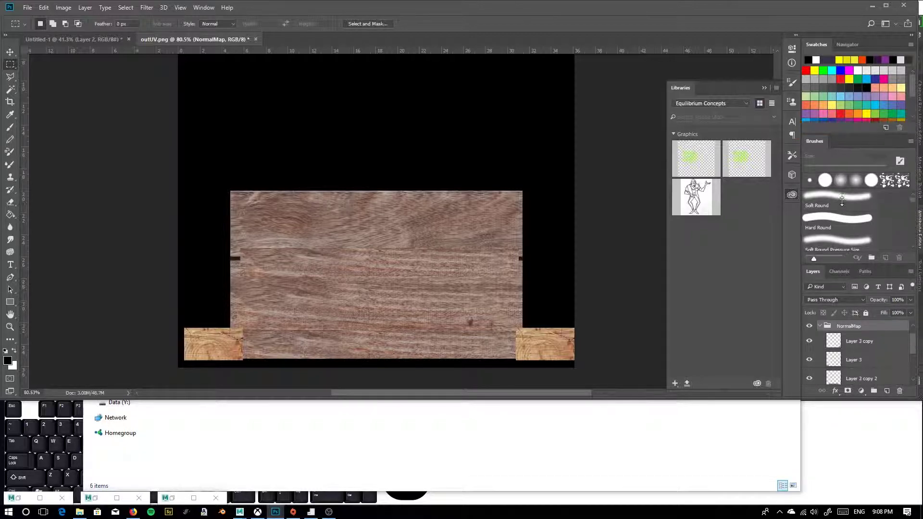
mouse_move(823, 144)
mouse_down()
mouse_move(435, 138)
mouse_move(455, 117)
mouse_up()
click(460, 109)
mouse_move(847, 219)
mouse_down()
mouse_move(834, 192)
mouse_move(839, 104)
mouse_up()
Merge all the layers inside the NormalMap group, from Layer 3 copy down to Layer 2, into one layer.
click(877, 235)
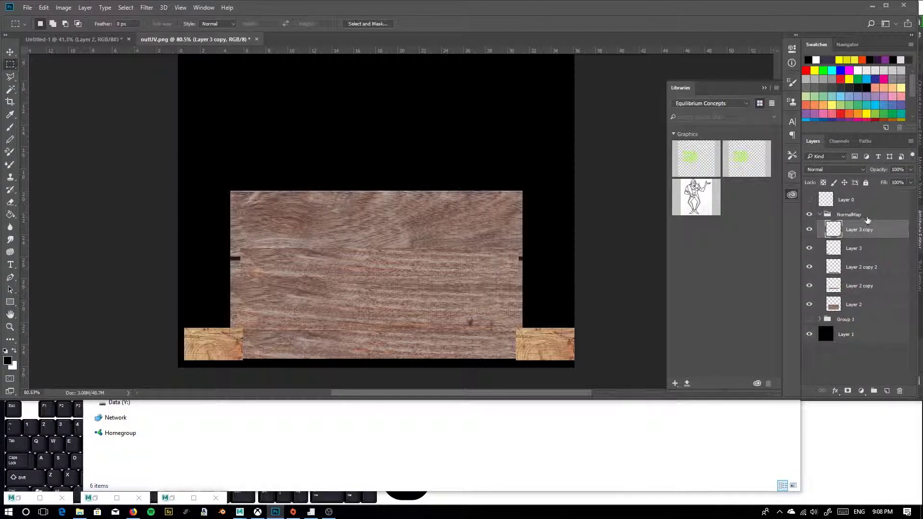
shift+click(853, 307)
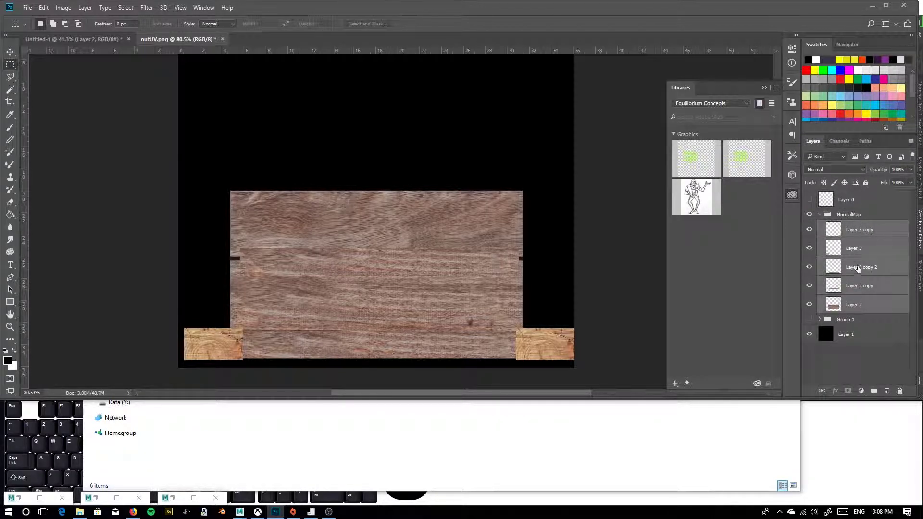
right_click(854, 307)
click(770, 354)
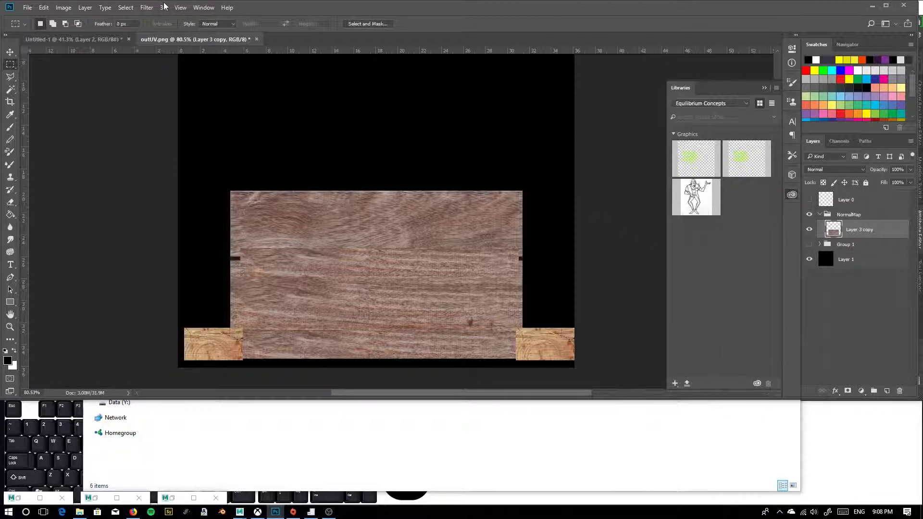
Start the Generate Normal Map filter on the merged wood layer and preview it on a Cube object.
click(145, 7)
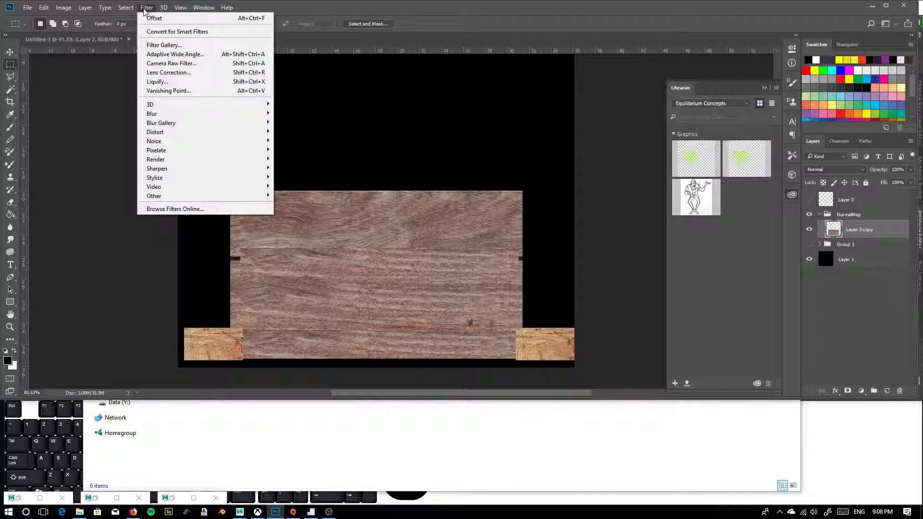
mouse_move(171, 104)
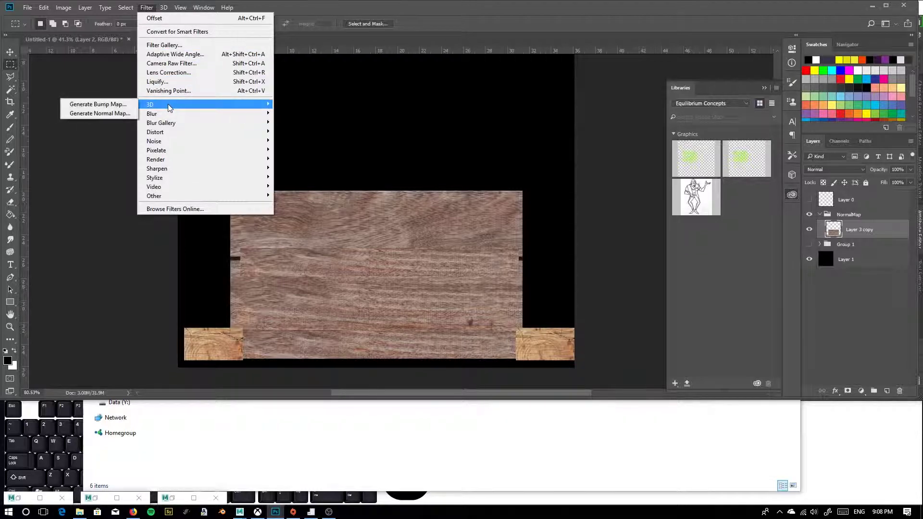
click(106, 114)
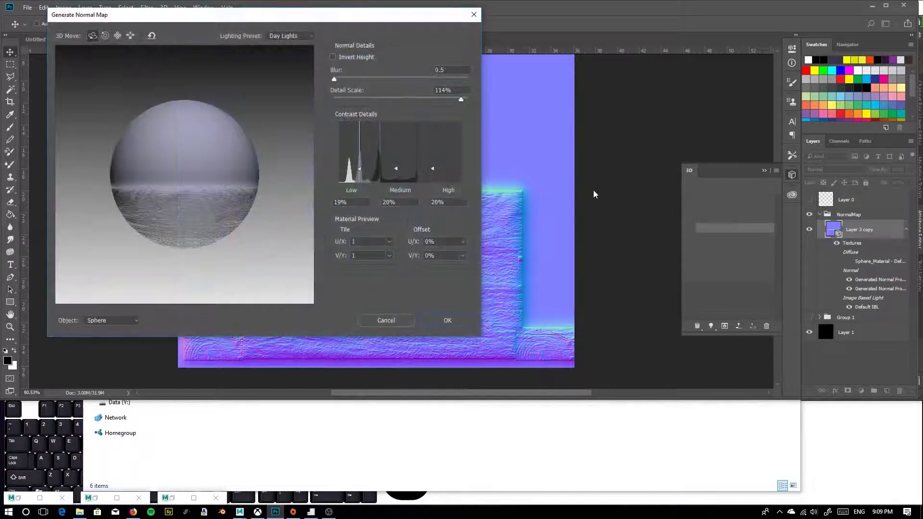
mouse_move(181, 198)
mouse_down()
mouse_move(187, 178)
mouse_move(177, 181)
mouse_move(179, 192)
mouse_up()
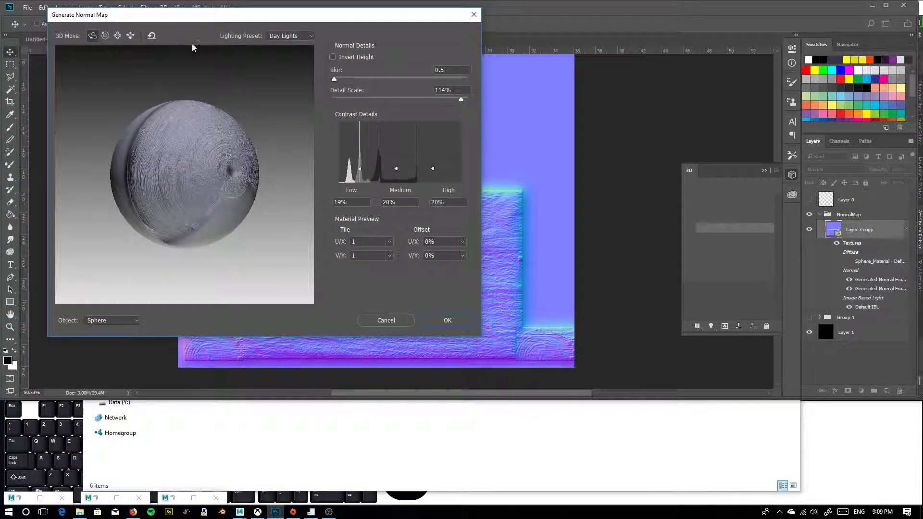
click(107, 321)
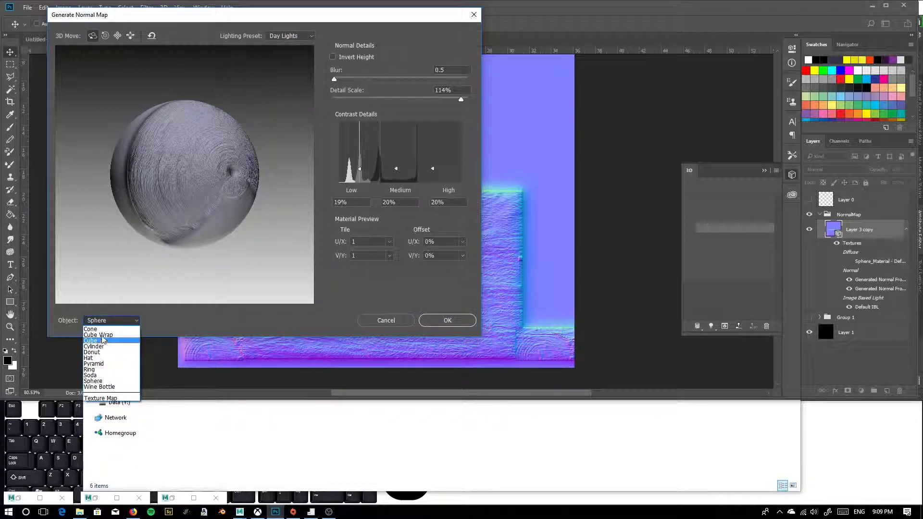
click(102, 341)
drag(216, 171, 175, 188)
Set the normal map's detail scale to 29% and apply the filter.
drag(326, 20, 328, 378)
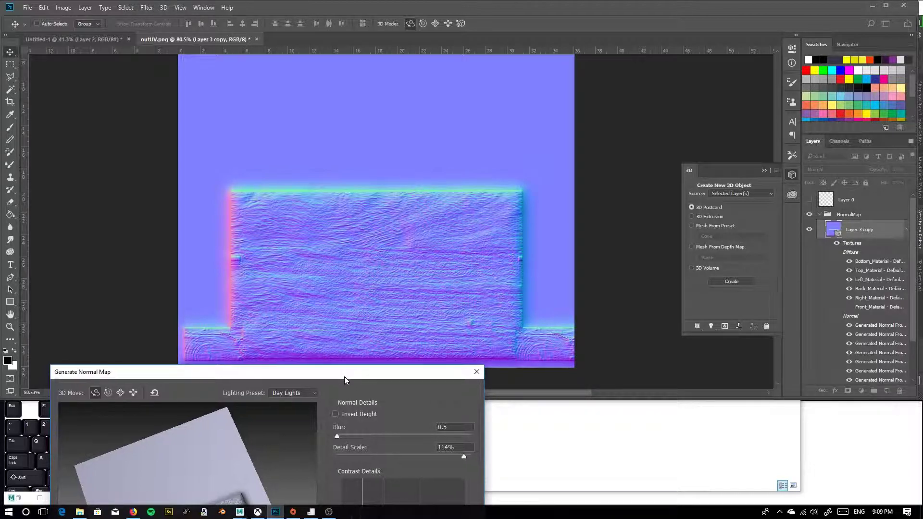
drag(322, 377, 435, 310)
drag(478, 391, 445, 391)
drag(300, 306, 249, 68)
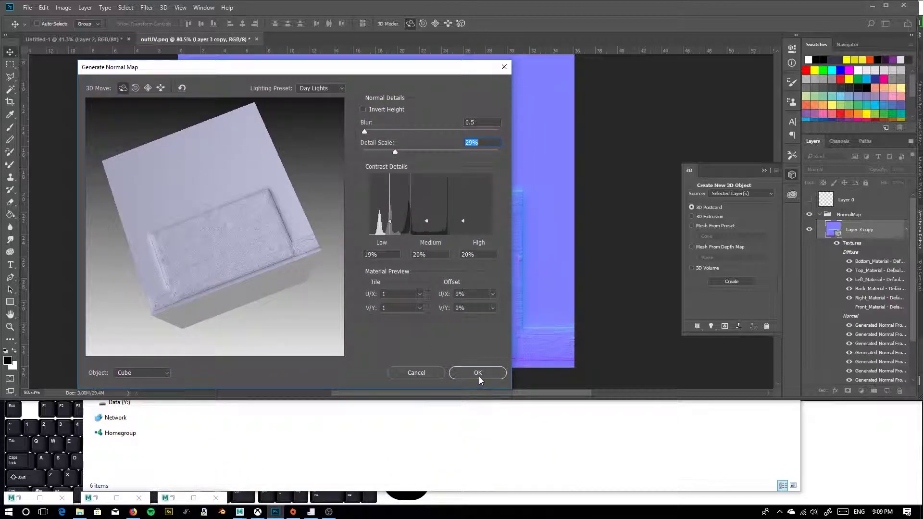
click(479, 378)
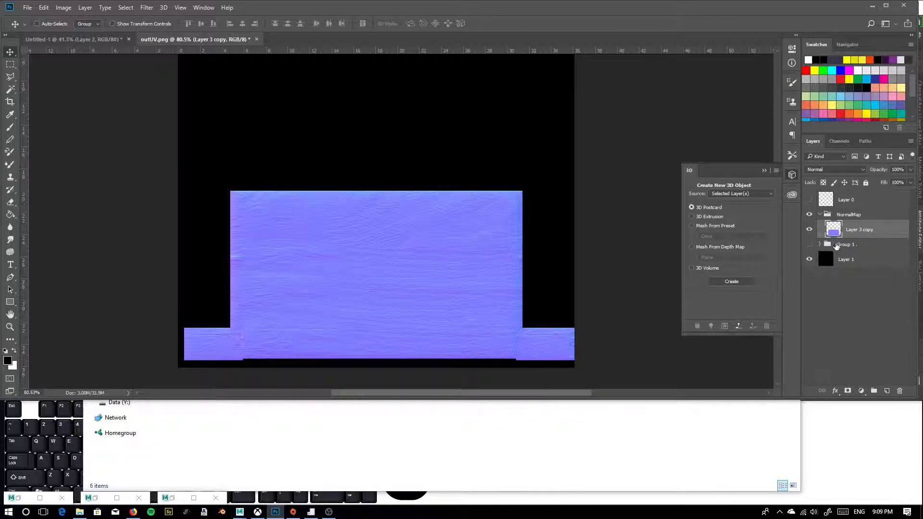
Save the normal map image in PNG format as WoodTexture_NRM.png in the project's sourceimages folder.
click(27, 8)
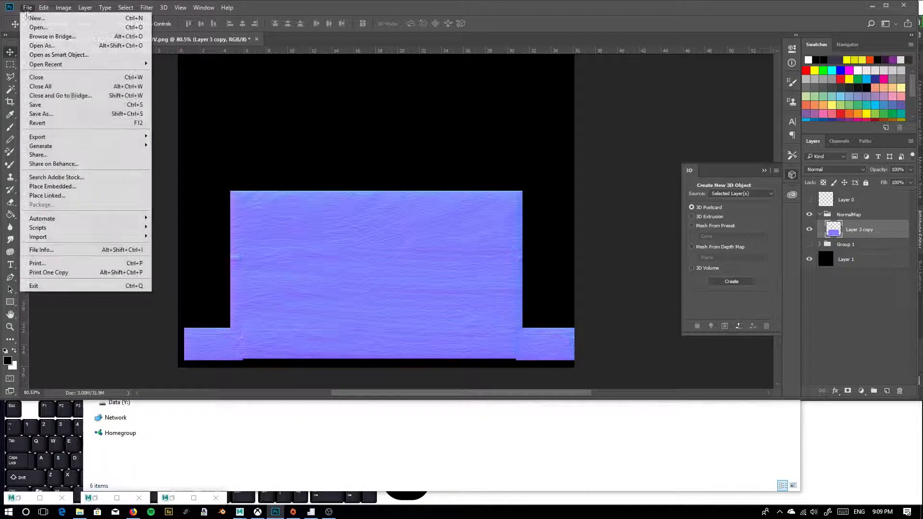
click(67, 114)
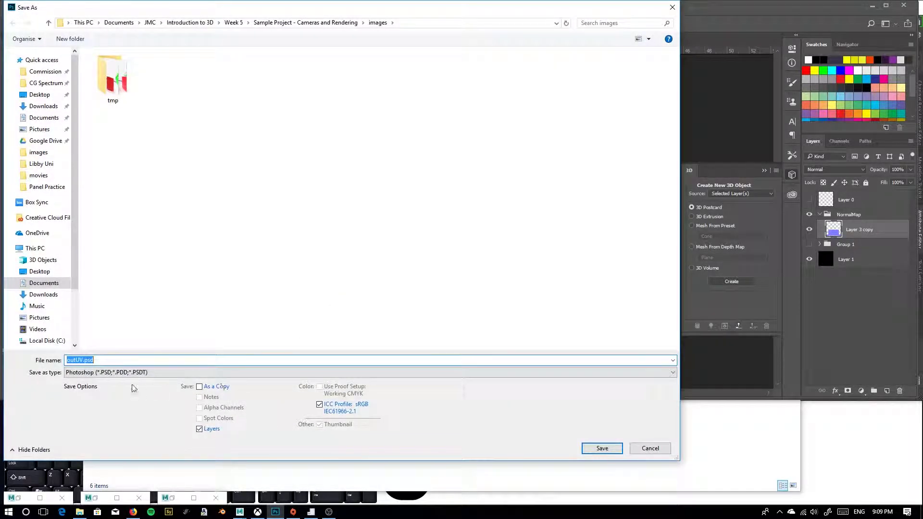
click(99, 372)
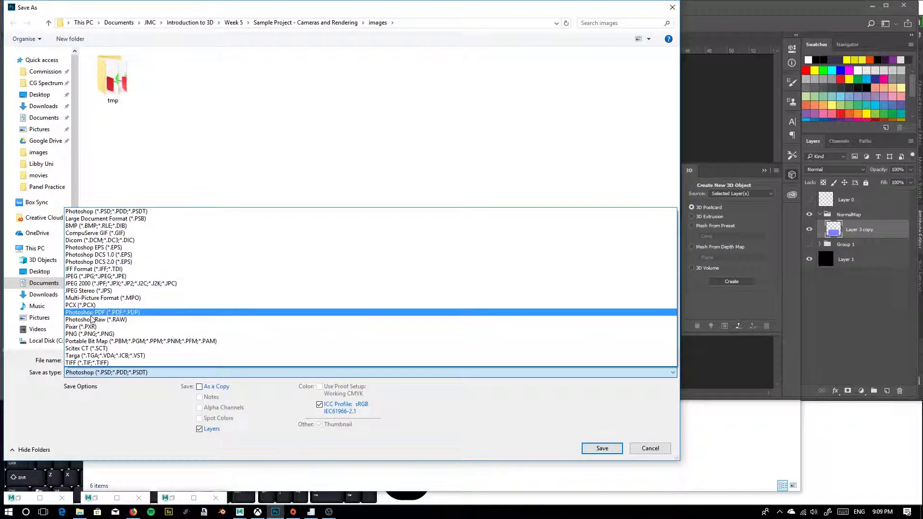
click(99, 334)
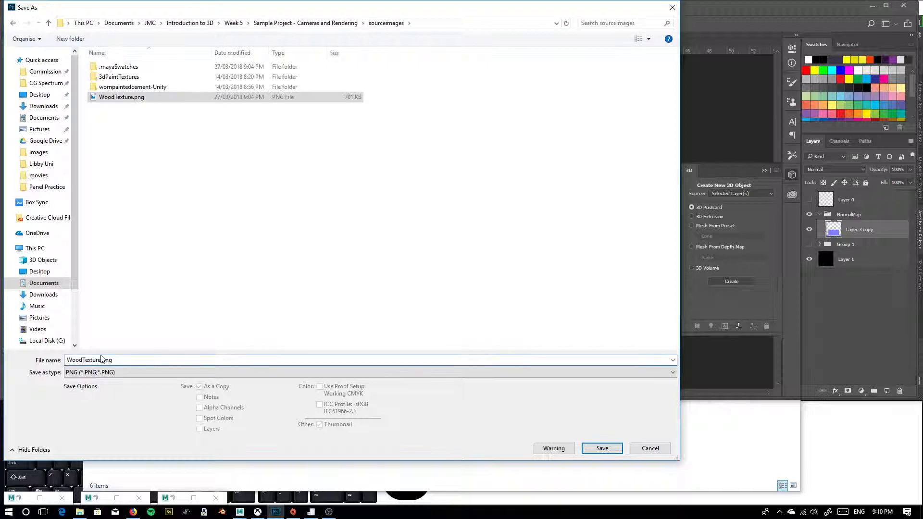
click(102, 359)
text(_NRM.png)
click(612, 449)
click(426, 143)
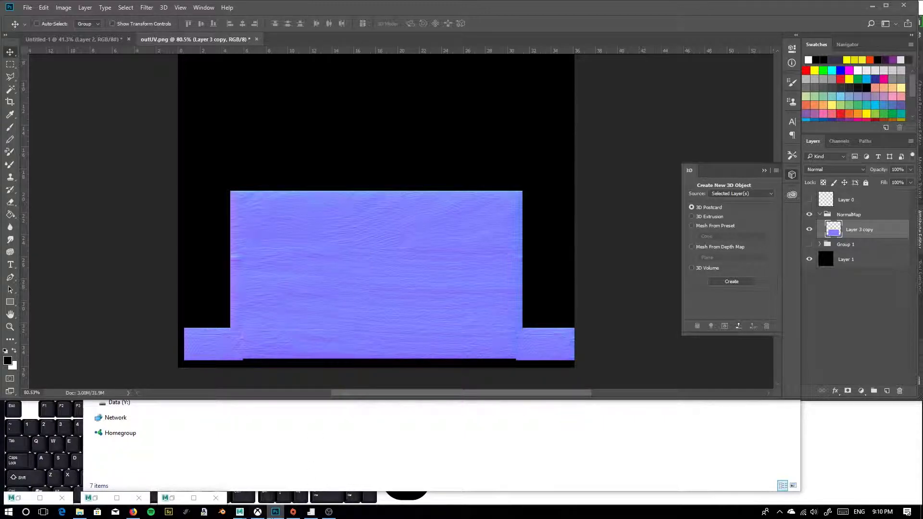
Switch to Maya, clearing away the sourceimages folder window and Photoshop, and close the previous render window.
mouse_move(240, 512)
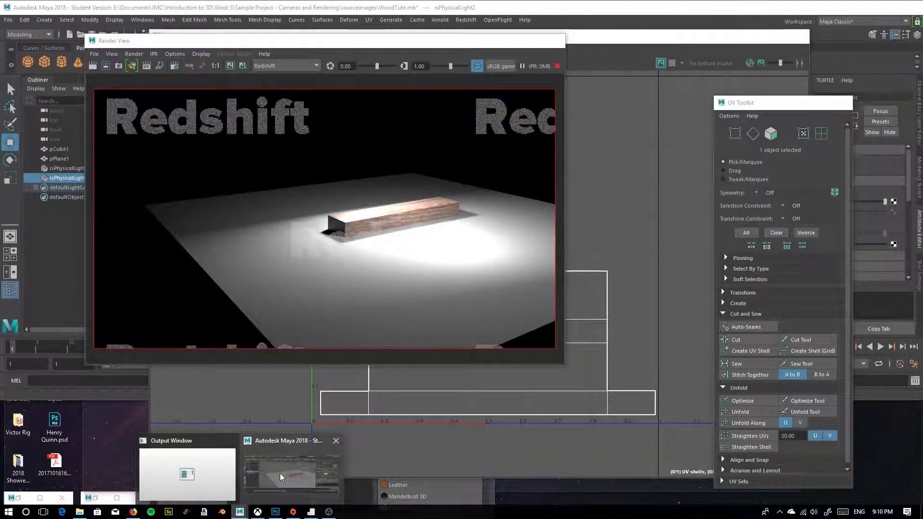
click(280, 473)
click(571, 455)
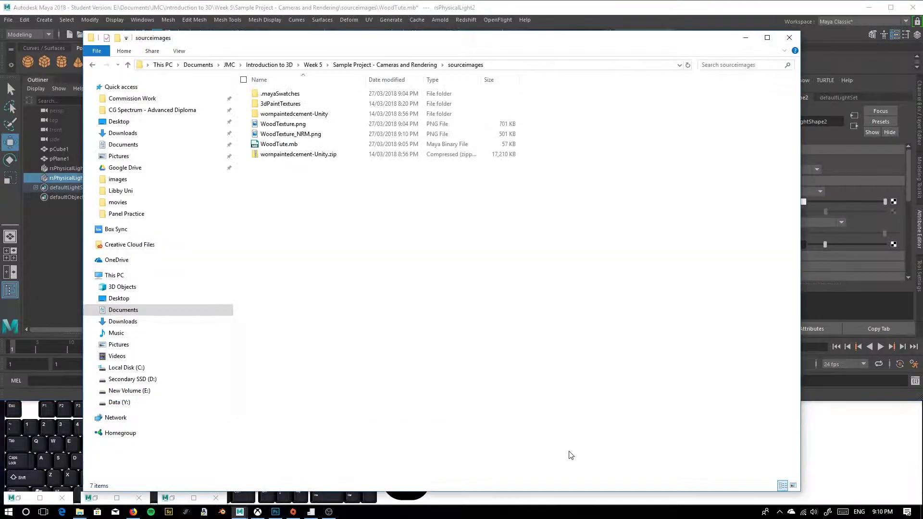
click(787, 41)
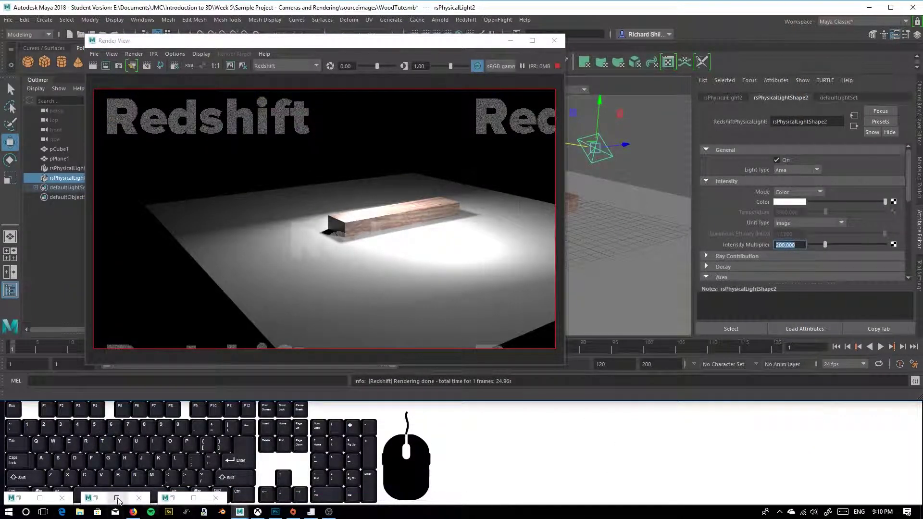
click(276, 512)
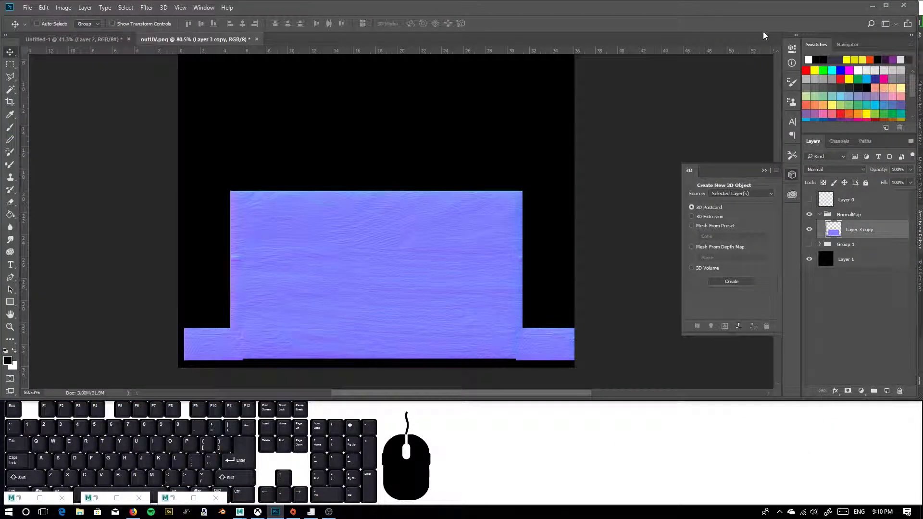
click(873, 7)
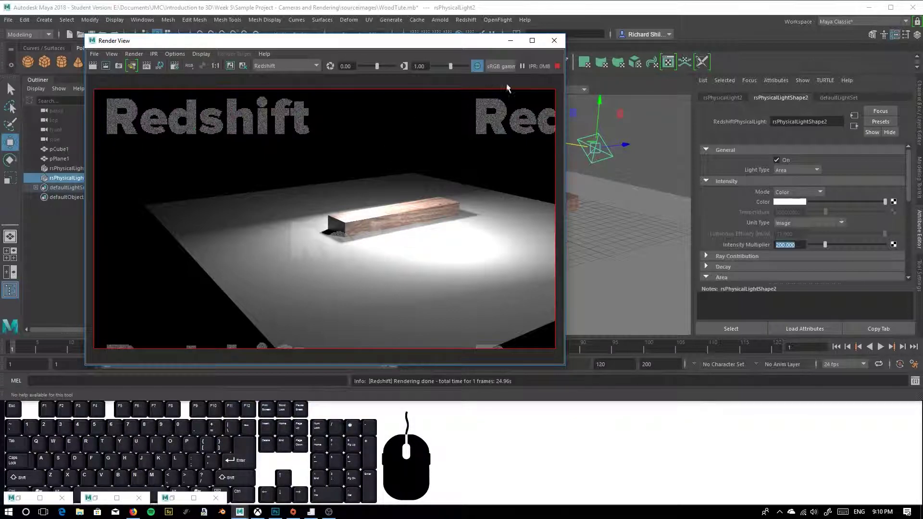
click(554, 40)
Select the wood box, open the Hypershade with rsMaterial1 selected, and shrink its window to fit on screen.
alt+drag(508, 244, 451, 243)
alt+right_drag(451, 243, 412, 252)
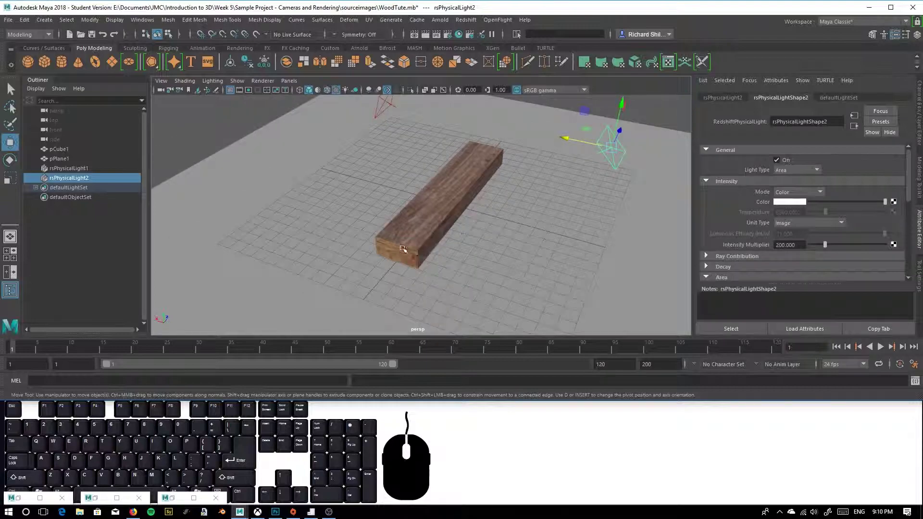
alt+drag(412, 252, 381, 226)
click(397, 203)
drag(183, 22, 270, 110)
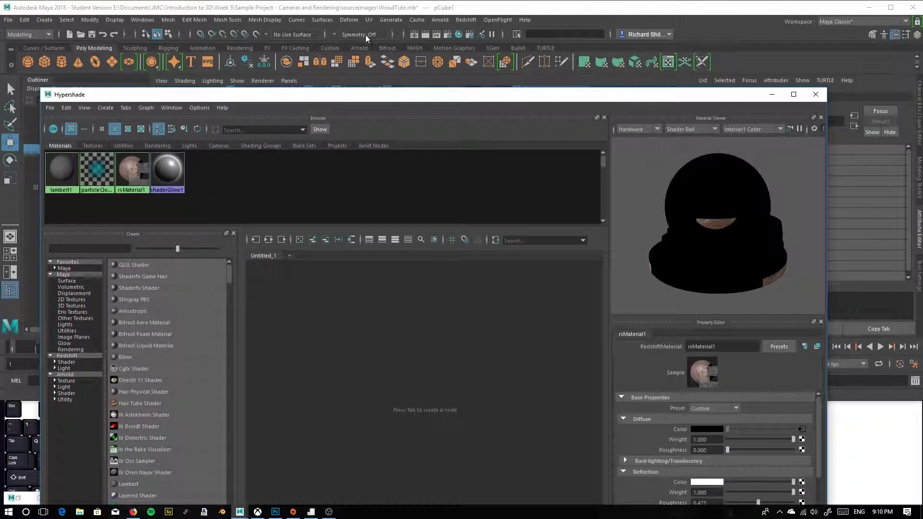
click(133, 169)
drag(408, 102, 414, 41)
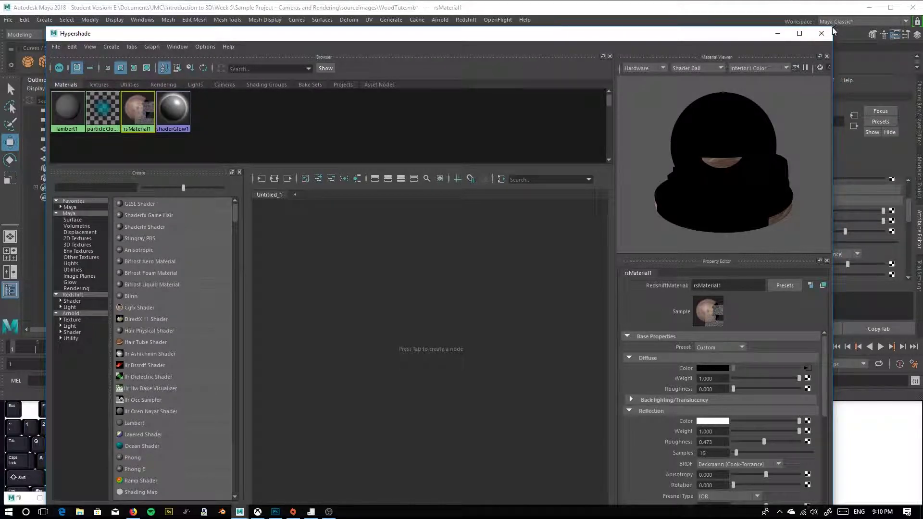
drag(834, 26, 778, 204)
drag(595, 216, 658, 49)
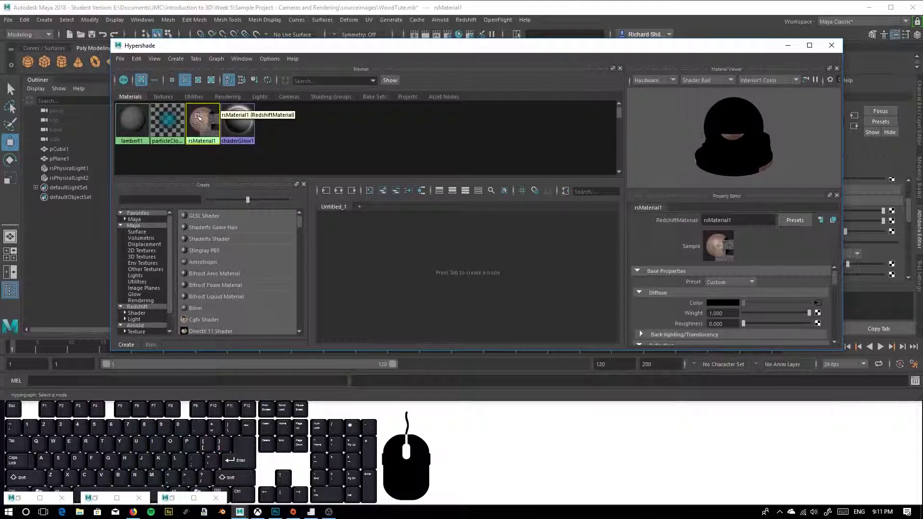
Graph the shading network of rsMaterial1 in the Hypershade work area.
right_drag(197, 118, 197, 143)
scroll(380, 286, up, 2)
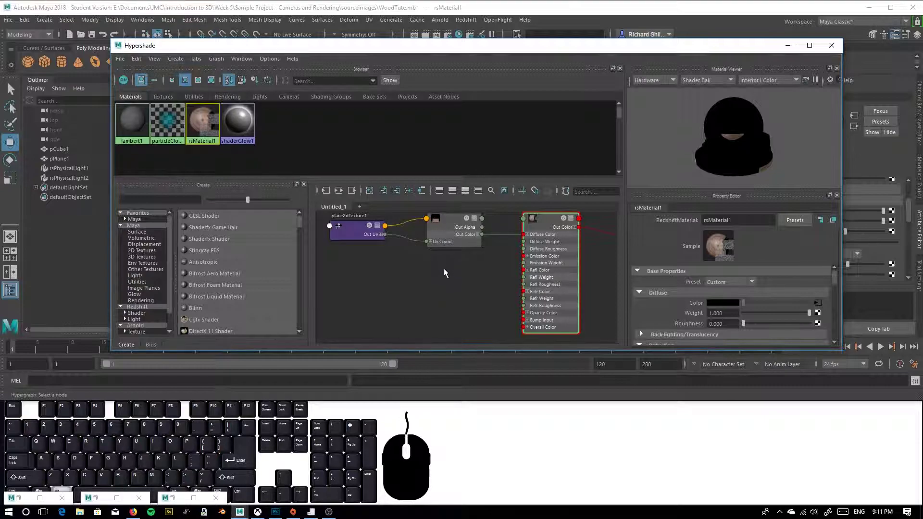
mouse_move(445, 268)
alt+middle_down()
mouse_move(447, 297)
mouse_move(450, 277)
alt+middle_up()
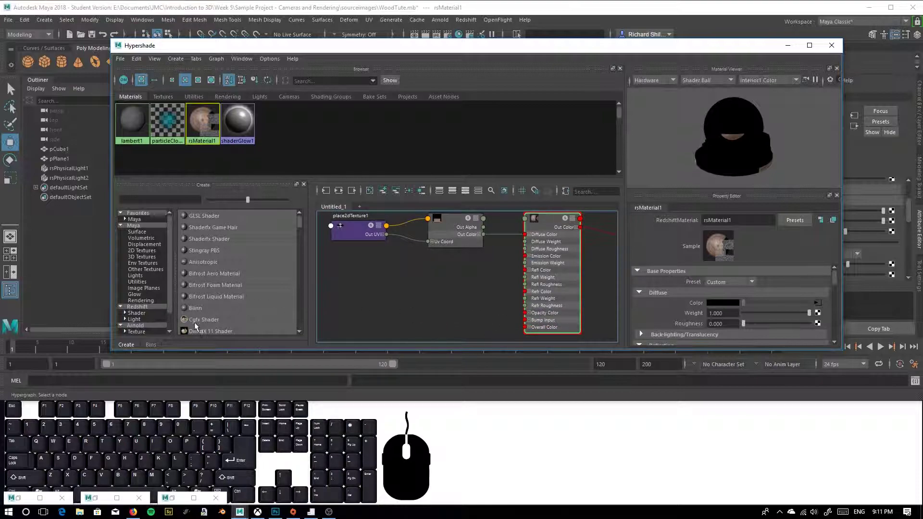
Create a RedshiftNormalMap node from the Redshift shader nodes in the material network.
scroll(190, 300, down, 4)
scroll(152, 293, down, 1)
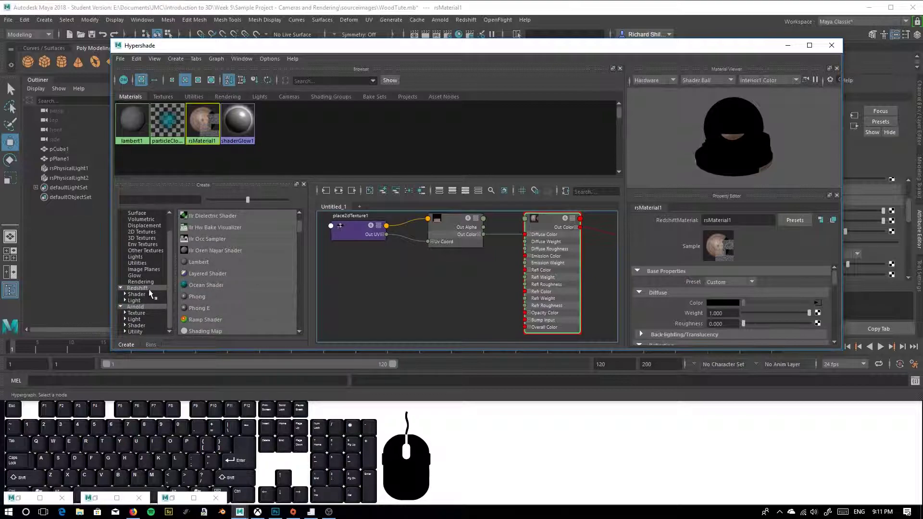
click(150, 292)
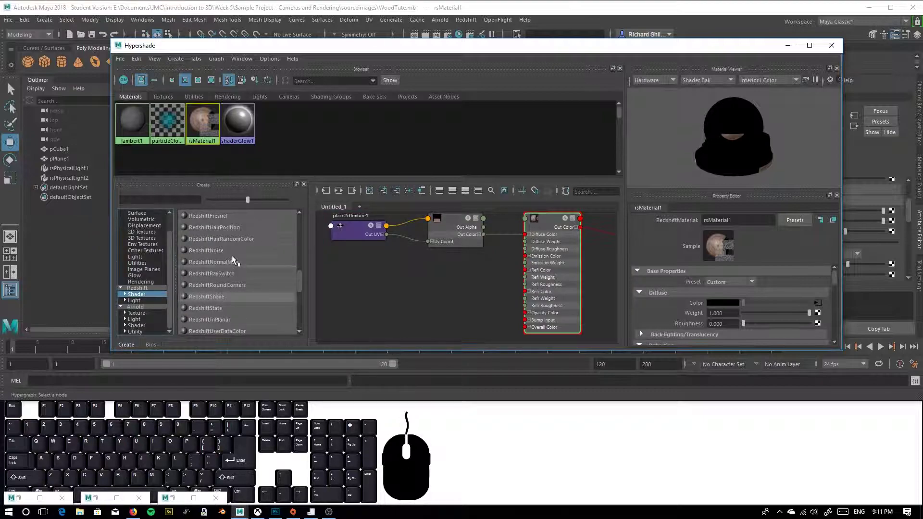
mouse_move(298, 278)
mouse_down()
mouse_move(306, 245)
mouse_move(299, 270)
mouse_up()
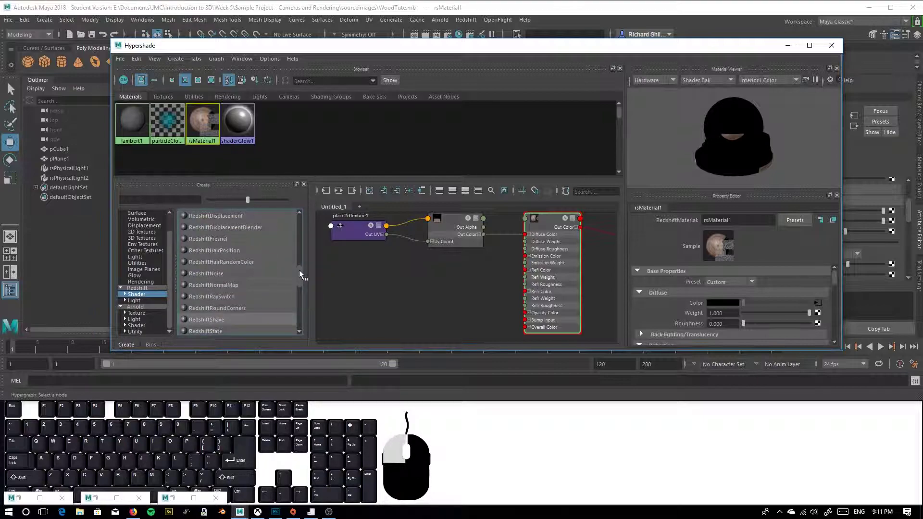
click(206, 285)
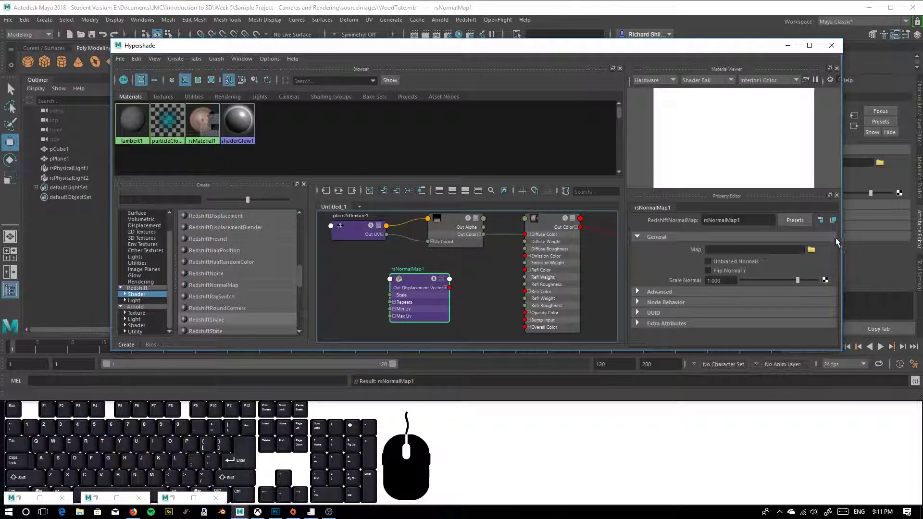
Load WoodTexture_NRM.png from sourceimages into the normal map node and connect its Out Displacement Vector to rsMaterial1's Bump Input.
click(811, 249)
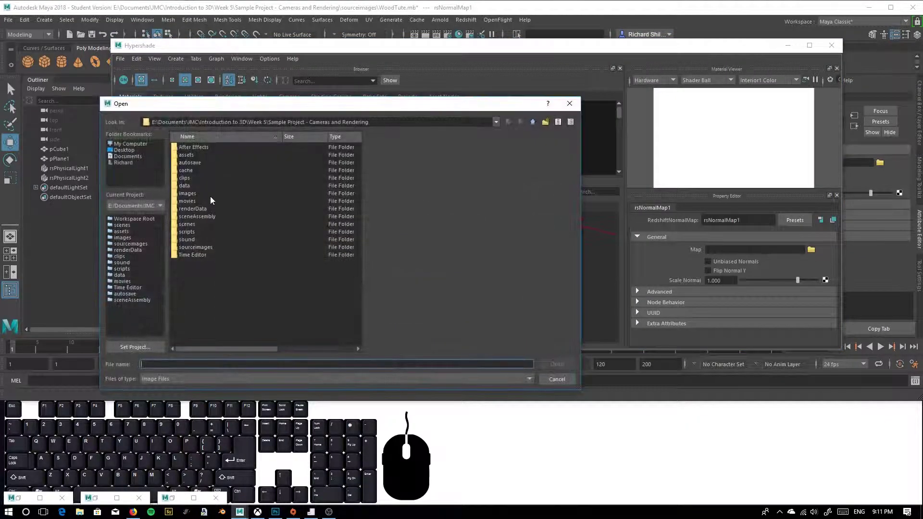
double_click(196, 247)
click(216, 171)
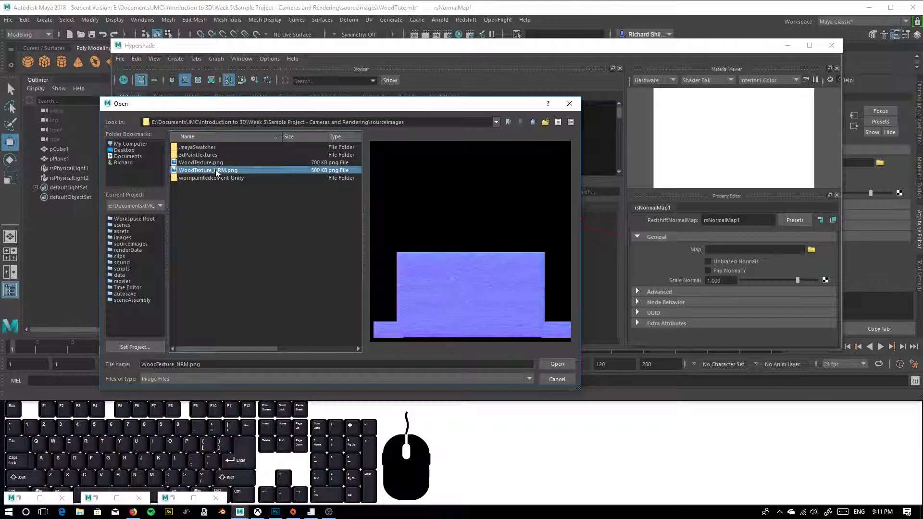
click(558, 364)
drag(449, 288, 525, 320)
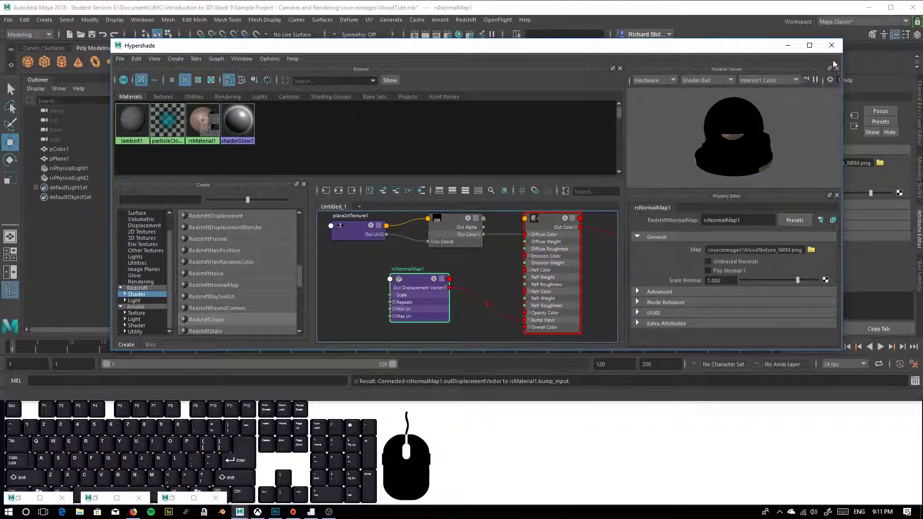
click(780, 48)
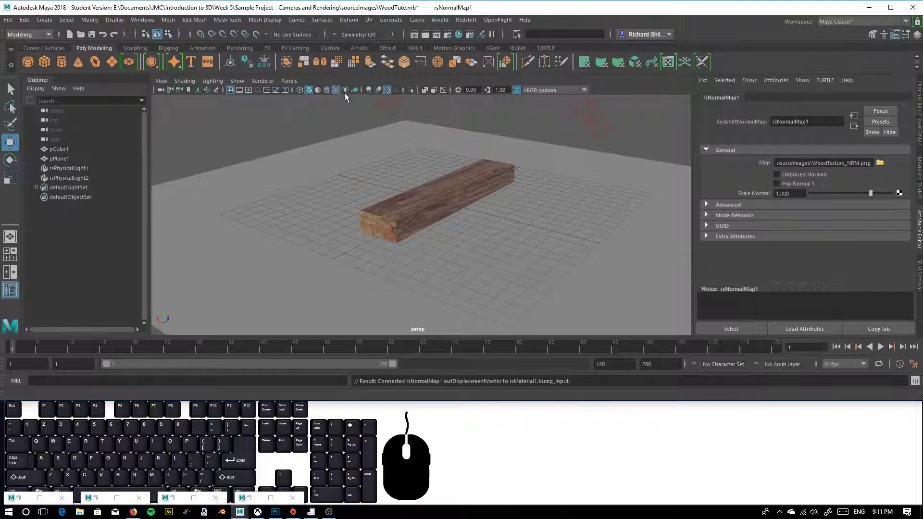
Start a live Redshift IPR render of the scene and delete the area light rsPhysicalLight2.
click(439, 34)
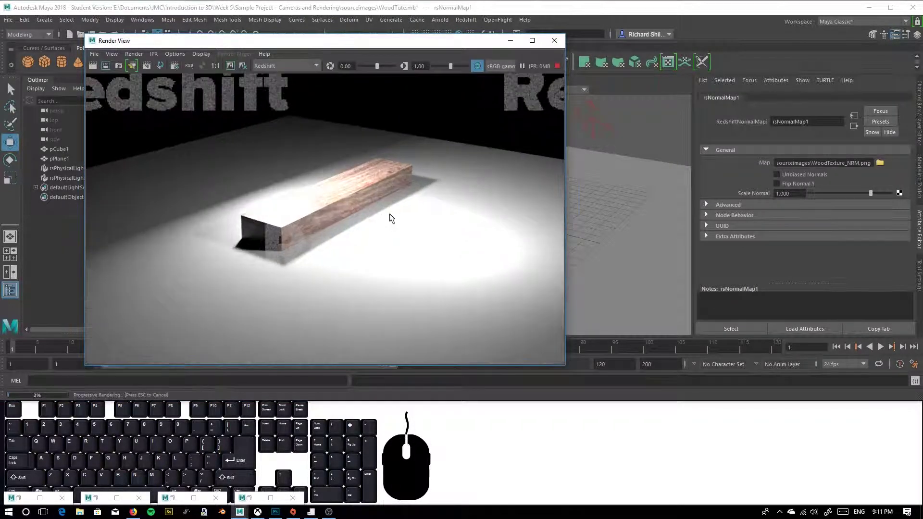
alt+drag(615, 173, 705, 216)
alt+right_drag(639, 202, 663, 194)
alt+middle_drag(647, 151, 625, 165)
click(669, 109)
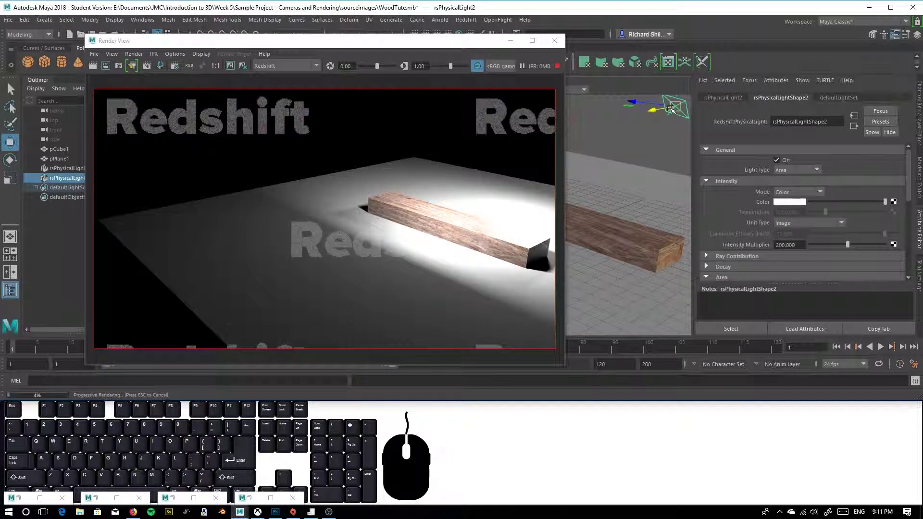
key(Delete)
Move rsPhysicalLight1 farther away from the side of the wood box and lower it toward the floor plane.
alt+drag(690, 157, 604, 256)
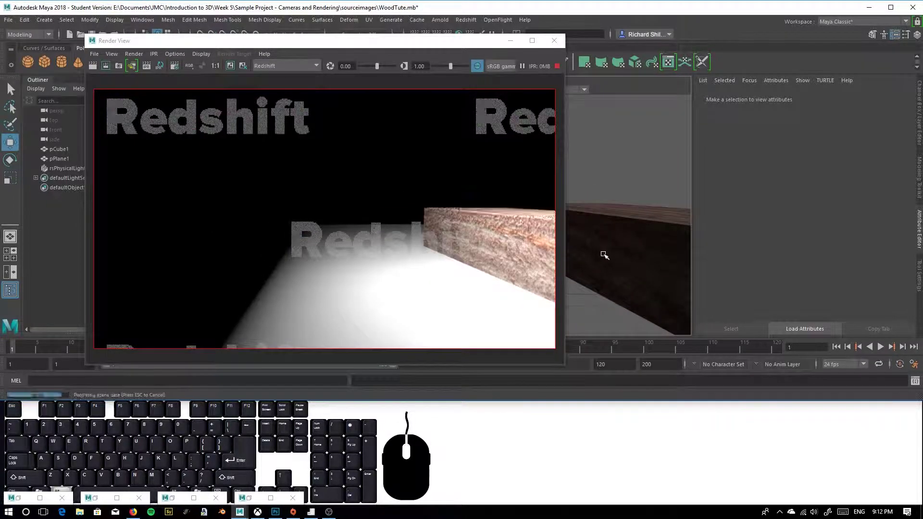
scroll(624, 231, down, 4)
alt+middle_drag(606, 191, 637, 230)
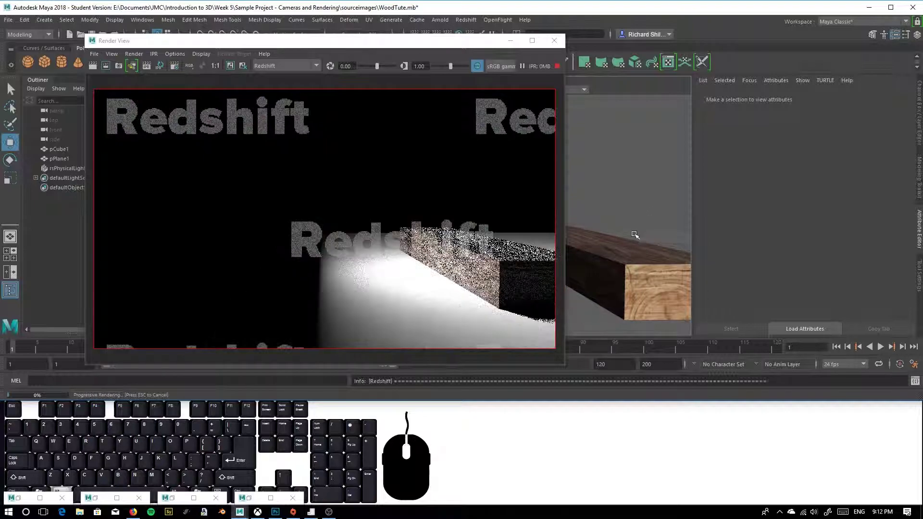
alt+drag(637, 230, 636, 258)
alt+middle_drag(620, 226, 639, 228)
scroll(642, 211, down, 4)
alt+middle_drag(618, 159, 684, 166)
click(625, 159)
drag(595, 160, 535, 168)
alt+middle_drag(611, 182, 664, 171)
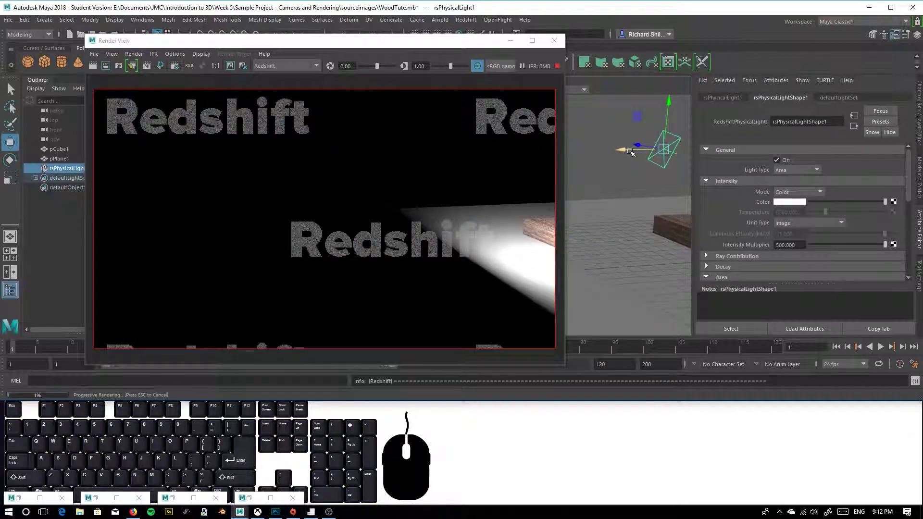
drag(634, 149, 546, 163)
drag(583, 117, 649, 205)
click(12, 163)
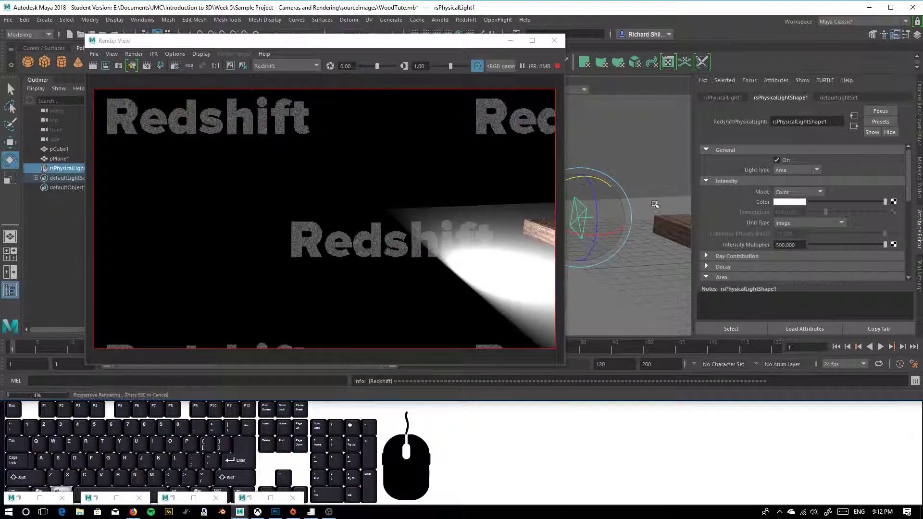
Examine the wood grain relief on the box's side and top faces from several close angles in the live render.
alt+middle_drag(649, 205, 618, 159)
alt+middle_drag(679, 166, 596, 153)
alt+right_drag(622, 153, 665, 260)
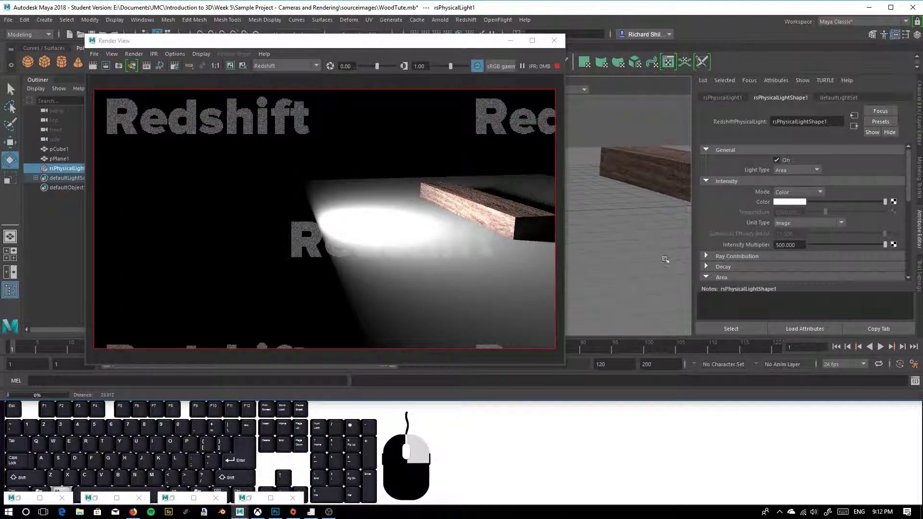
alt+drag(665, 260, 635, 233)
alt+middle_drag(635, 232, 583, 235)
alt+middle_drag(666, 218, 608, 240)
alt+drag(605, 234, 618, 234)
alt+right_drag(635, 233, 668, 253)
alt+middle_drag(669, 244, 620, 250)
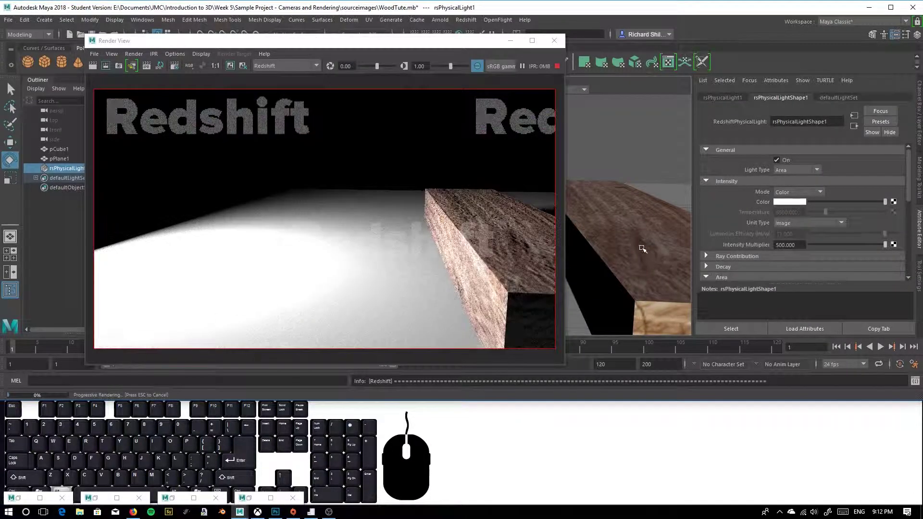
alt+right_drag(678, 224, 684, 247)
alt+middle_drag(669, 235, 621, 246)
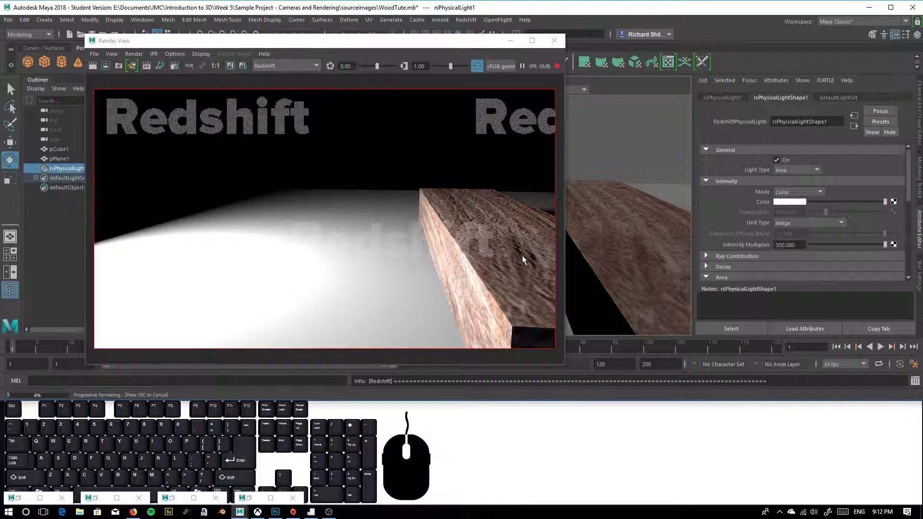
scroll(652, 265, down, 3)
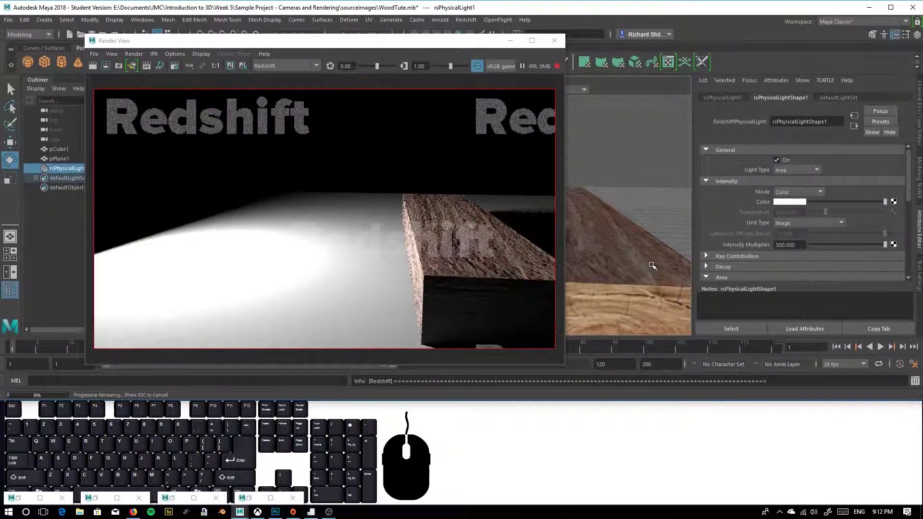
alt+drag(615, 294, 640, 298)
alt+middle_drag(640, 292, 626, 276)
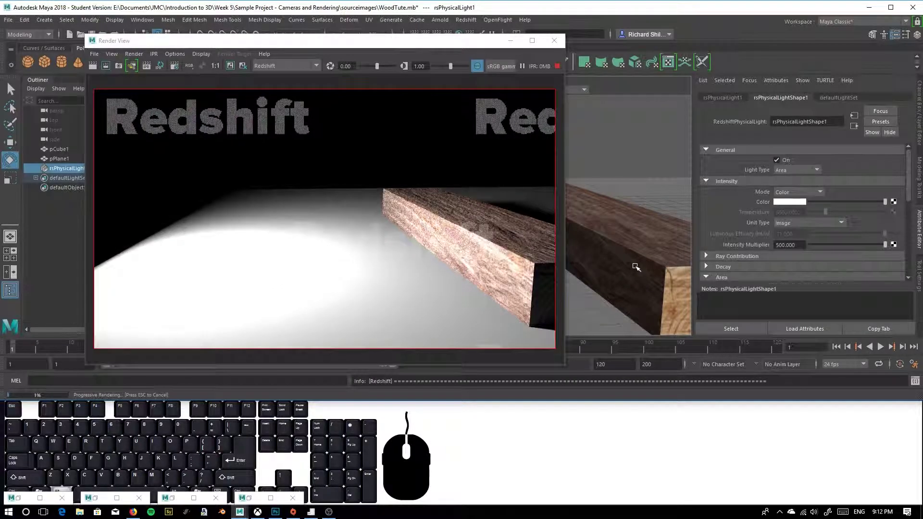
Select the wood box and try to bevel it with a fractional width of 0.5 and 1 segment.
right_drag(636, 232, 635, 205)
right_drag(626, 247, 645, 237)
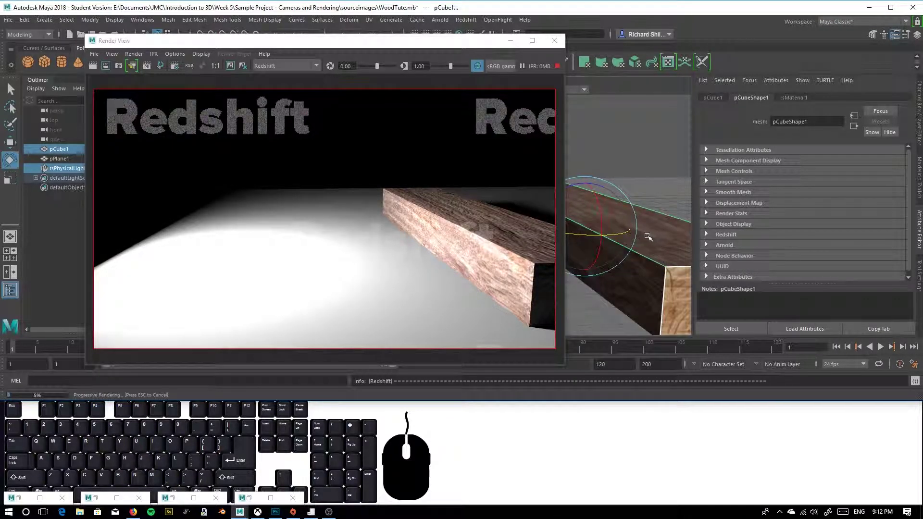
click(508, 41)
click(235, 19)
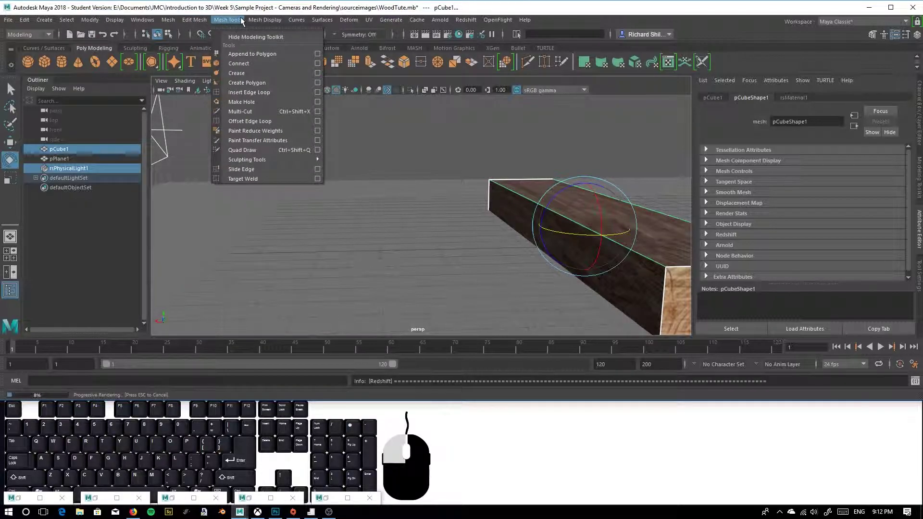
mouse_move(205, 21)
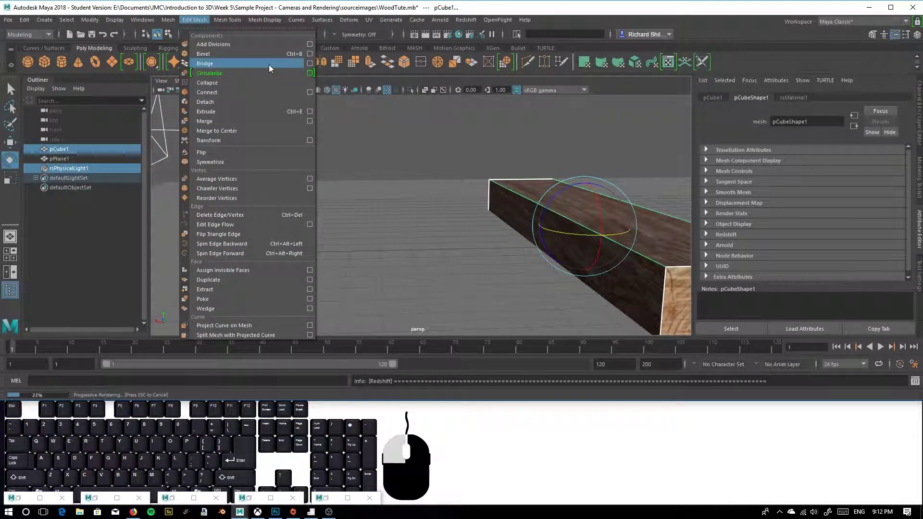
click(310, 53)
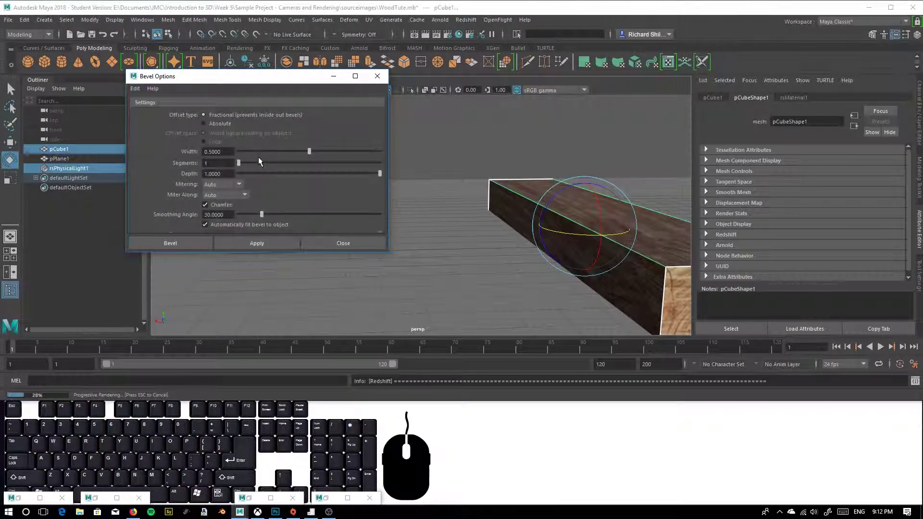
click(255, 244)
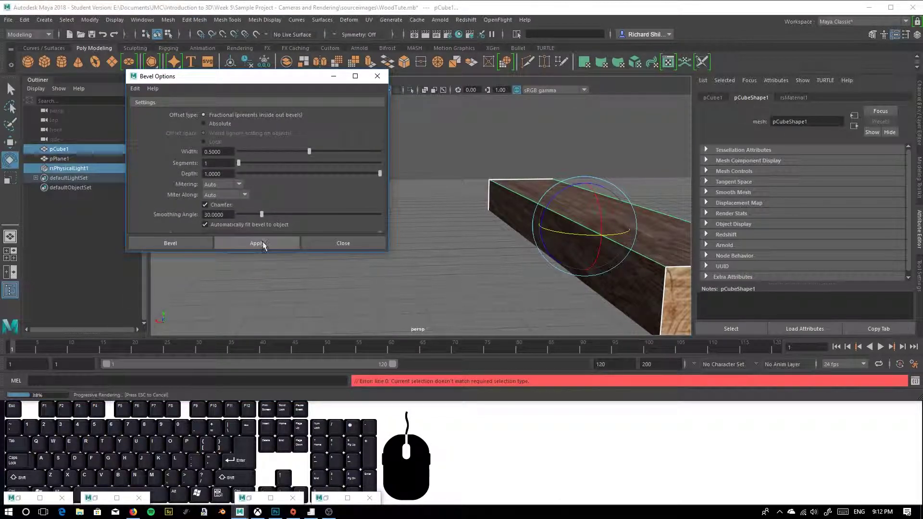
Reselect the wood box in object mode and bevel its edges with a fraction of 0.1 and 2 segments.
click(535, 206)
right_drag(518, 200, 542, 190)
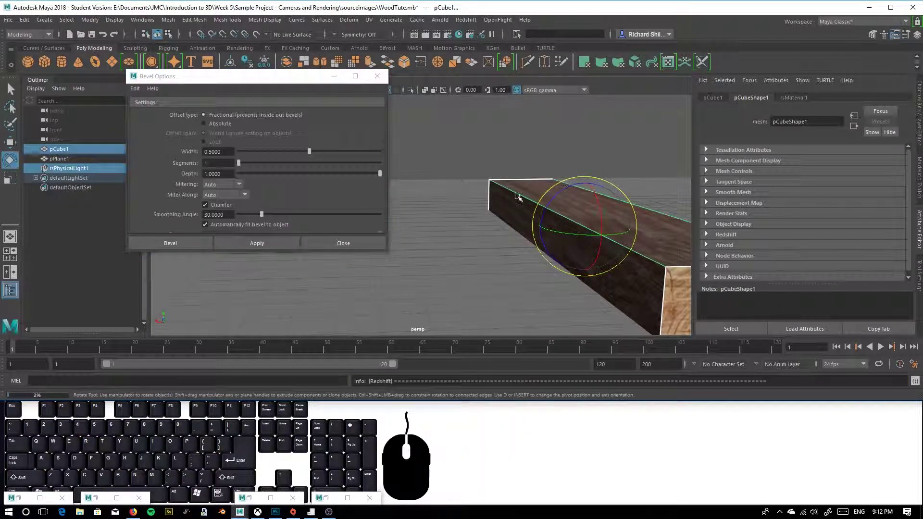
click(518, 198)
click(195, 243)
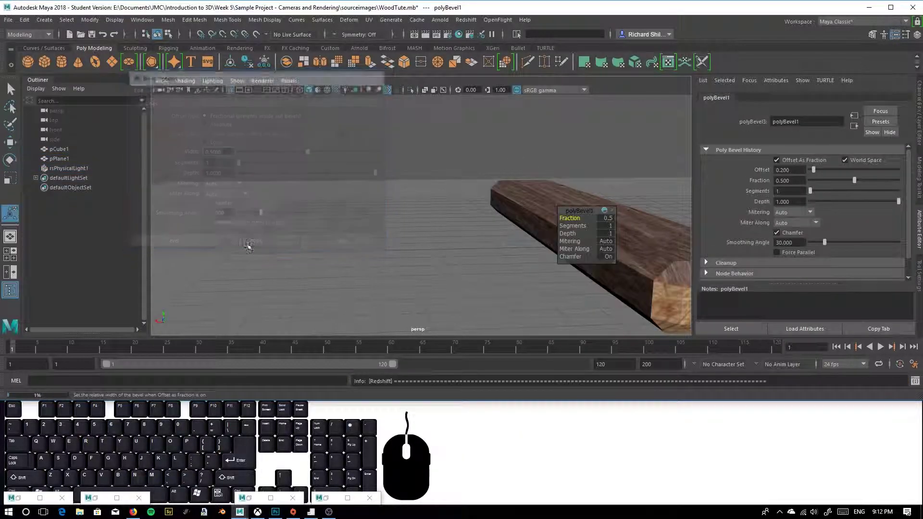
drag(607, 222, 370, 196)
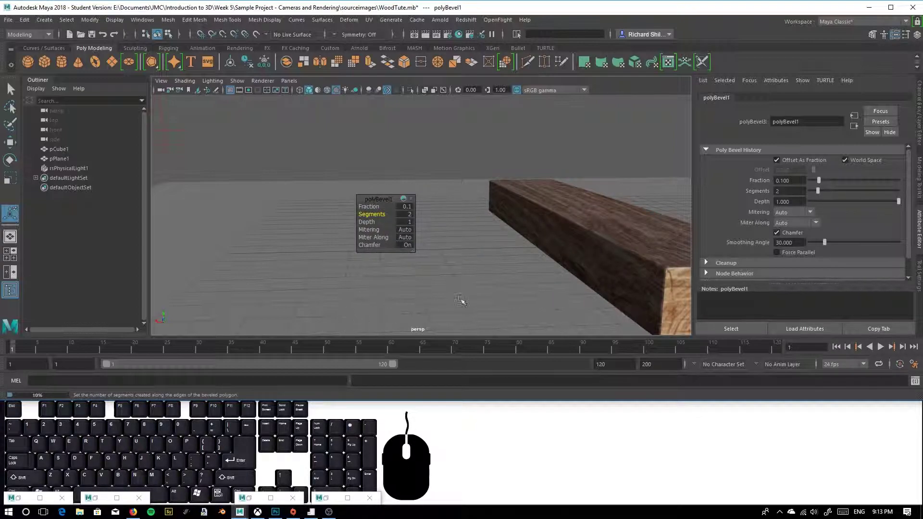
click(625, 232)
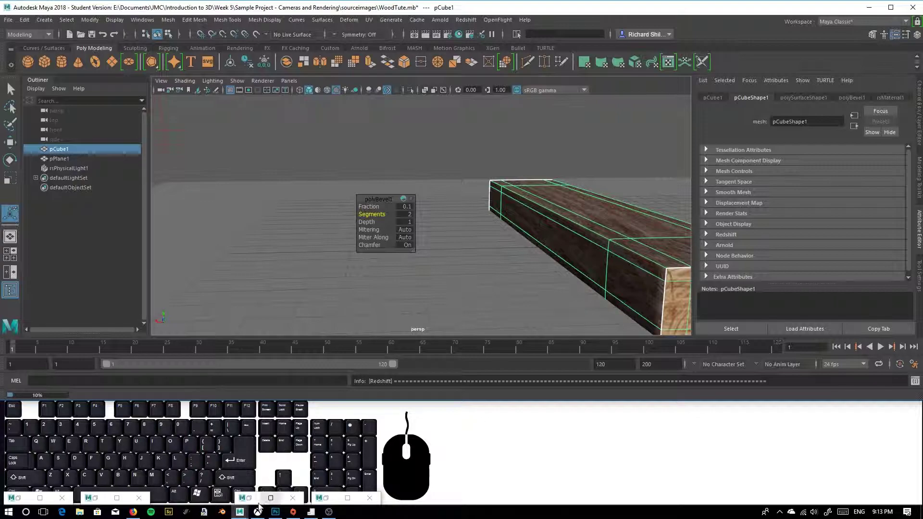
Examine the bevelled edges and wood grain of the box from its side, end and top in the live Redshift render.
click(326, 498)
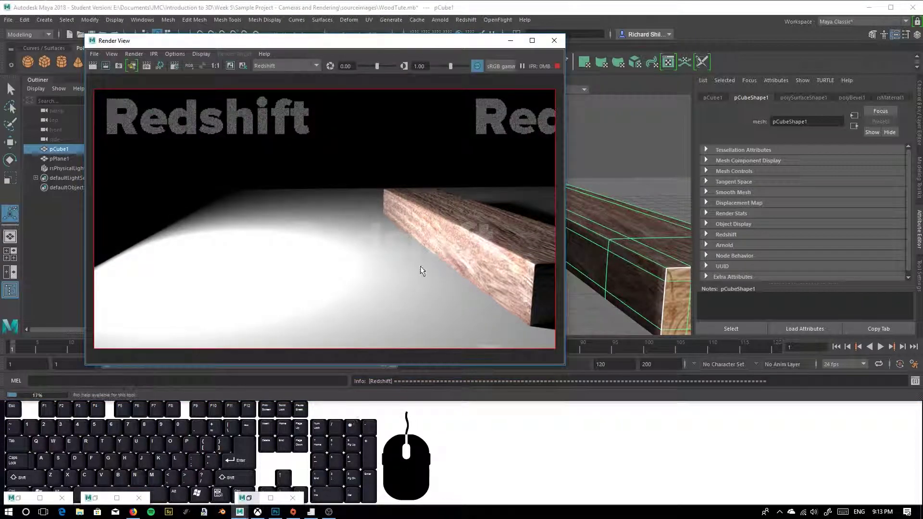
alt+middle_drag(482, 229, 369, 210)
scroll(418, 248, up, 3)
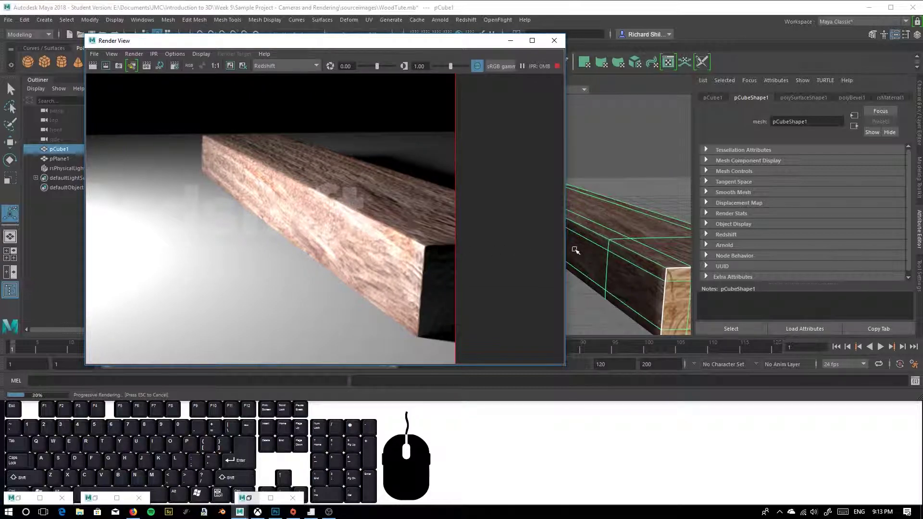
alt+middle_drag(626, 265, 608, 243)
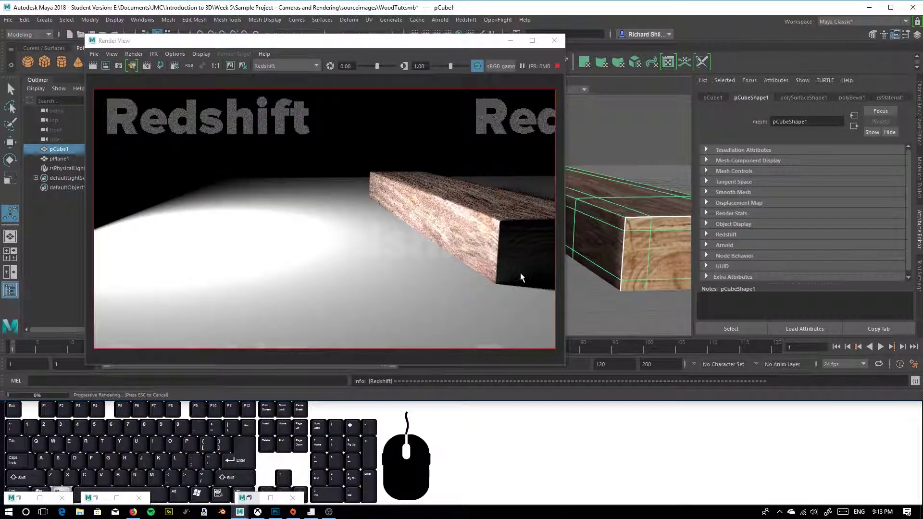
alt+right_drag(646, 217, 655, 244)
alt+middle_drag(656, 244, 625, 241)
alt+right_drag(624, 241, 632, 234)
alt+drag(632, 234, 637, 201)
alt+drag(652, 240, 557, 248)
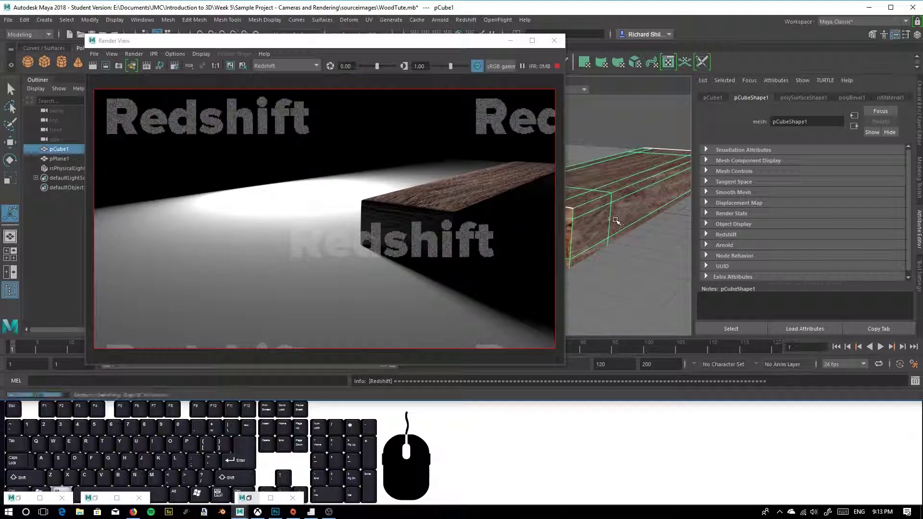
alt+drag(617, 219, 608, 230)
alt+drag(600, 241, 573, 303)
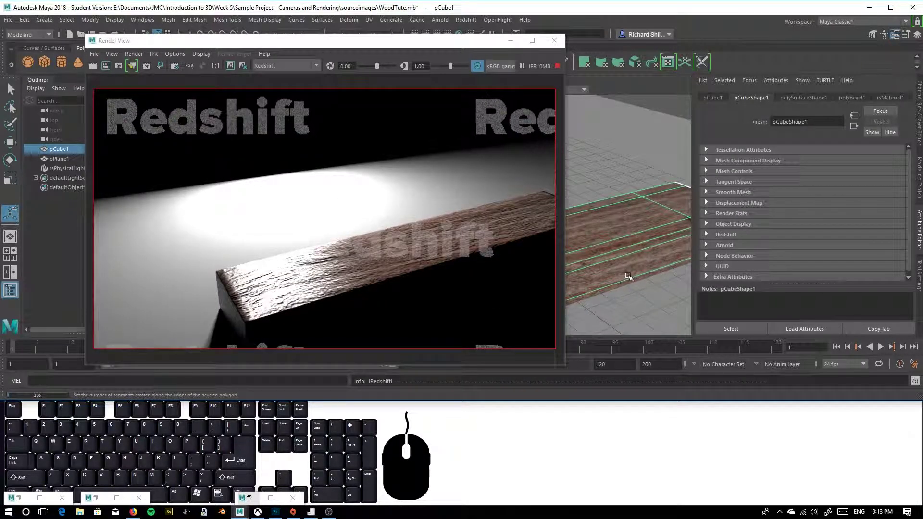
alt+middle_drag(619, 263, 621, 251)
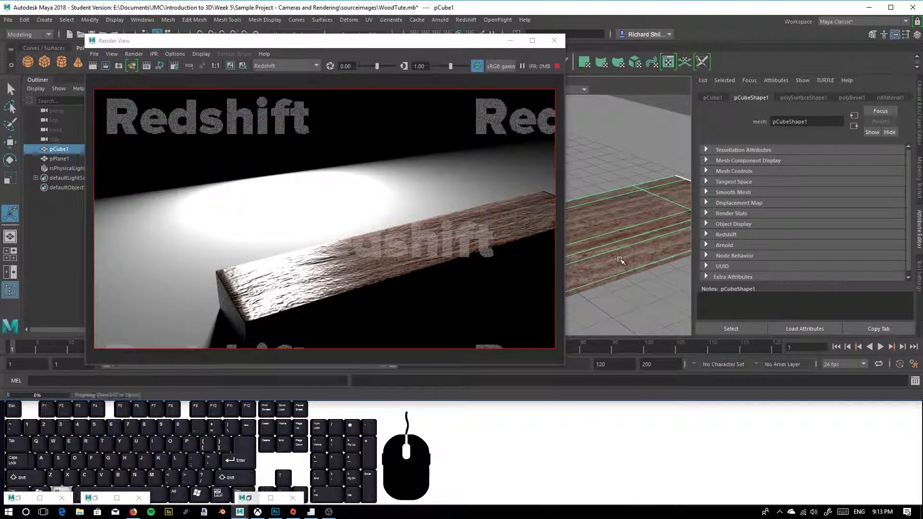
mouse_move(621, 250)
alt+mouse_down()
mouse_move(631, 236)
mouse_move(620, 226)
mouse_move(619, 246)
alt+mouse_up()
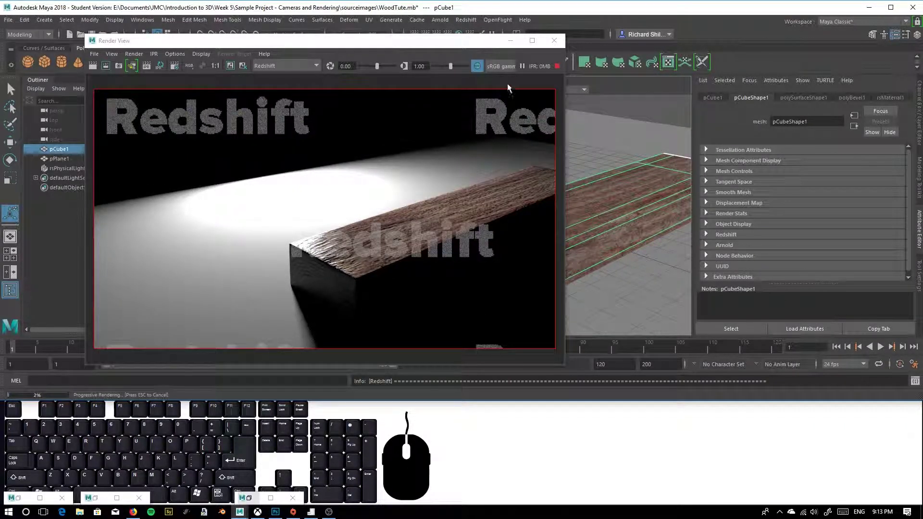
click(511, 43)
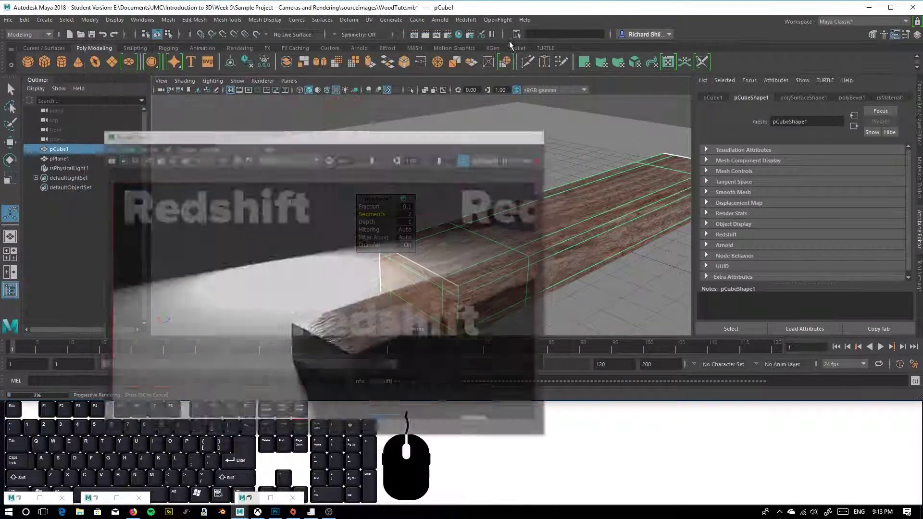